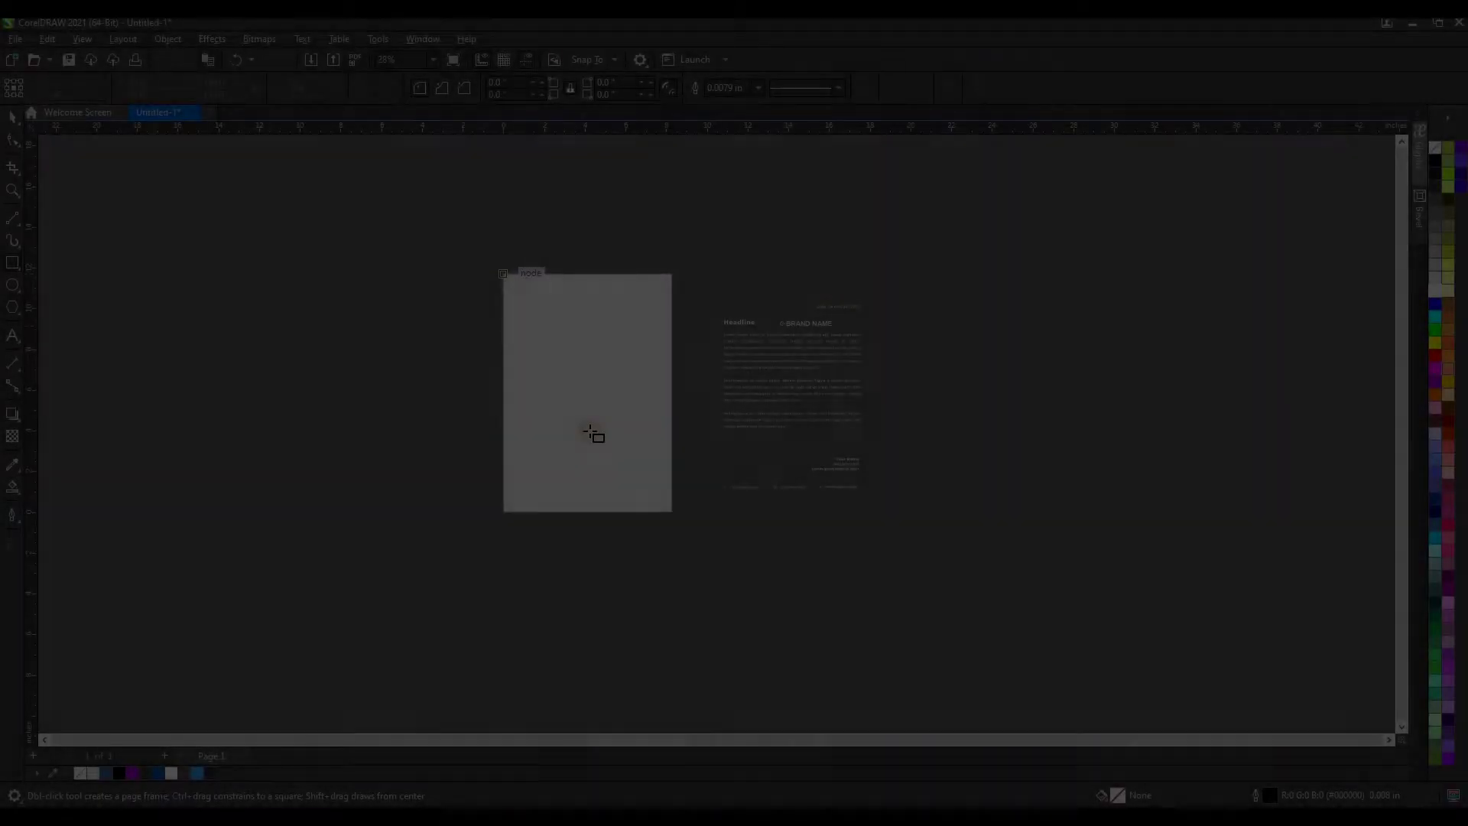
# Step: Draw a page-covering rectangle filled light grey
pyautogui.moveTo(505, 275); pyautogui.dragTo(671, 514)
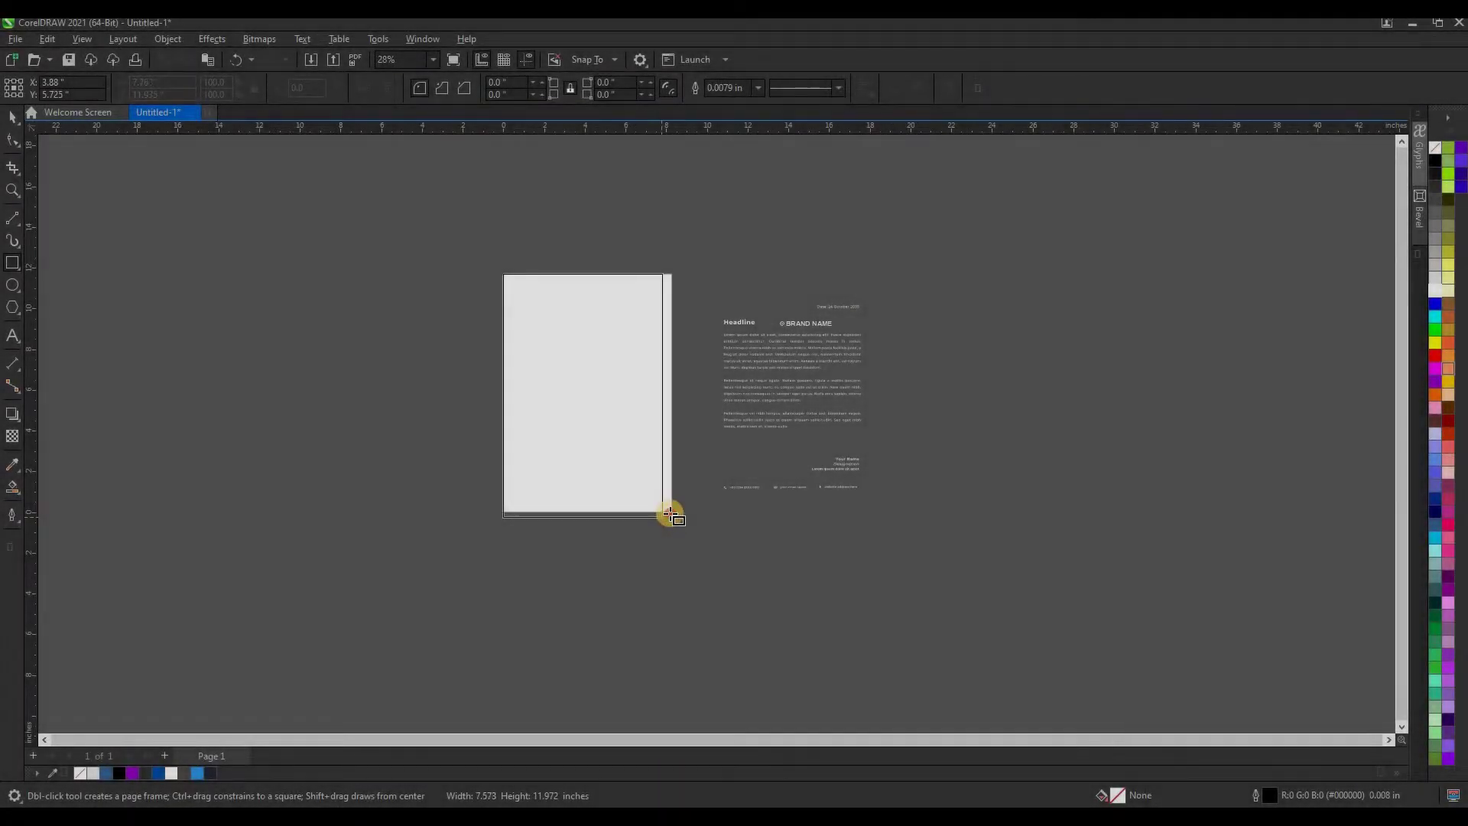
pyautogui.click(12, 117)
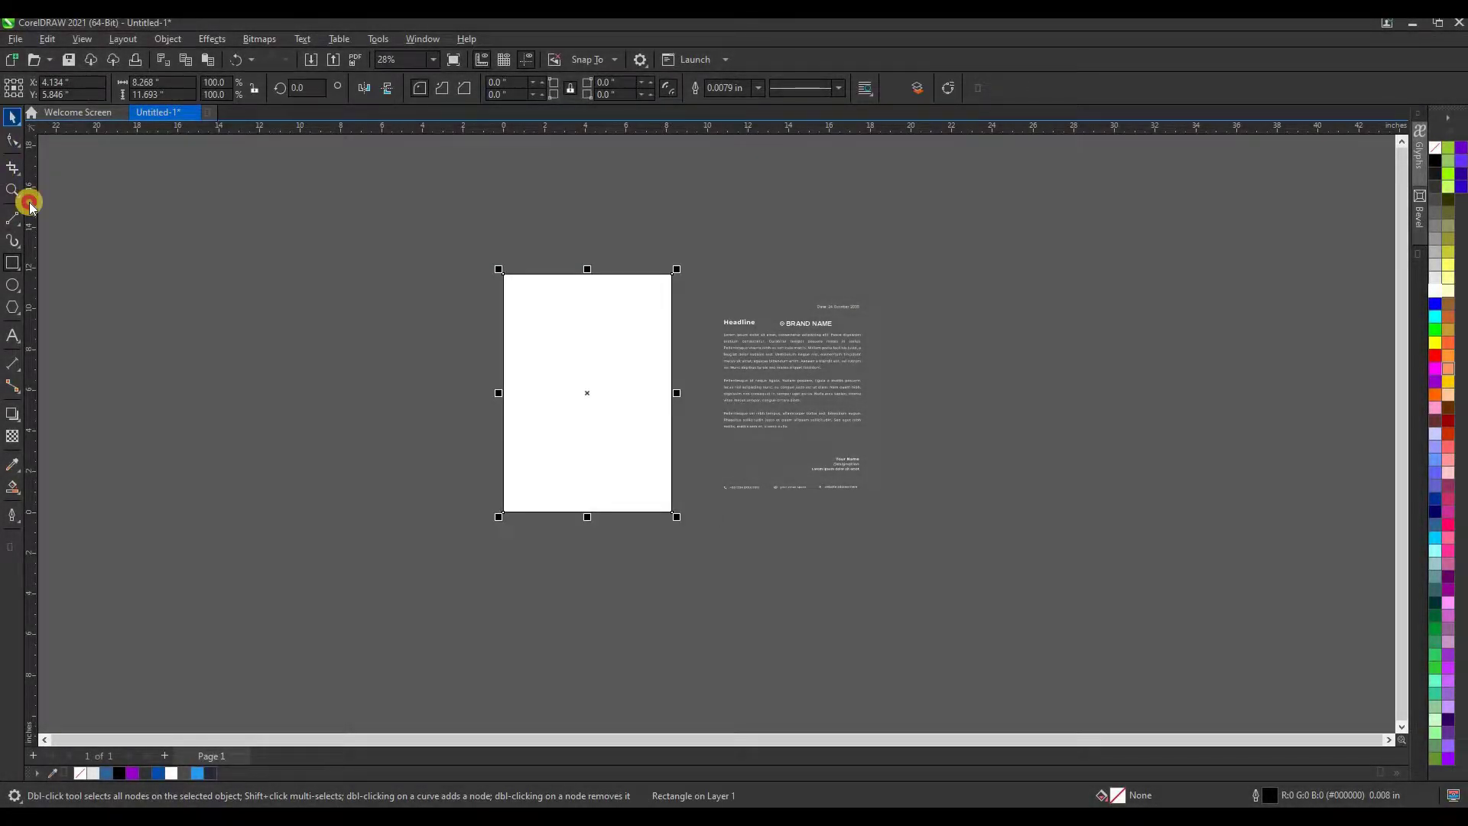
pyautogui.click(93, 773)
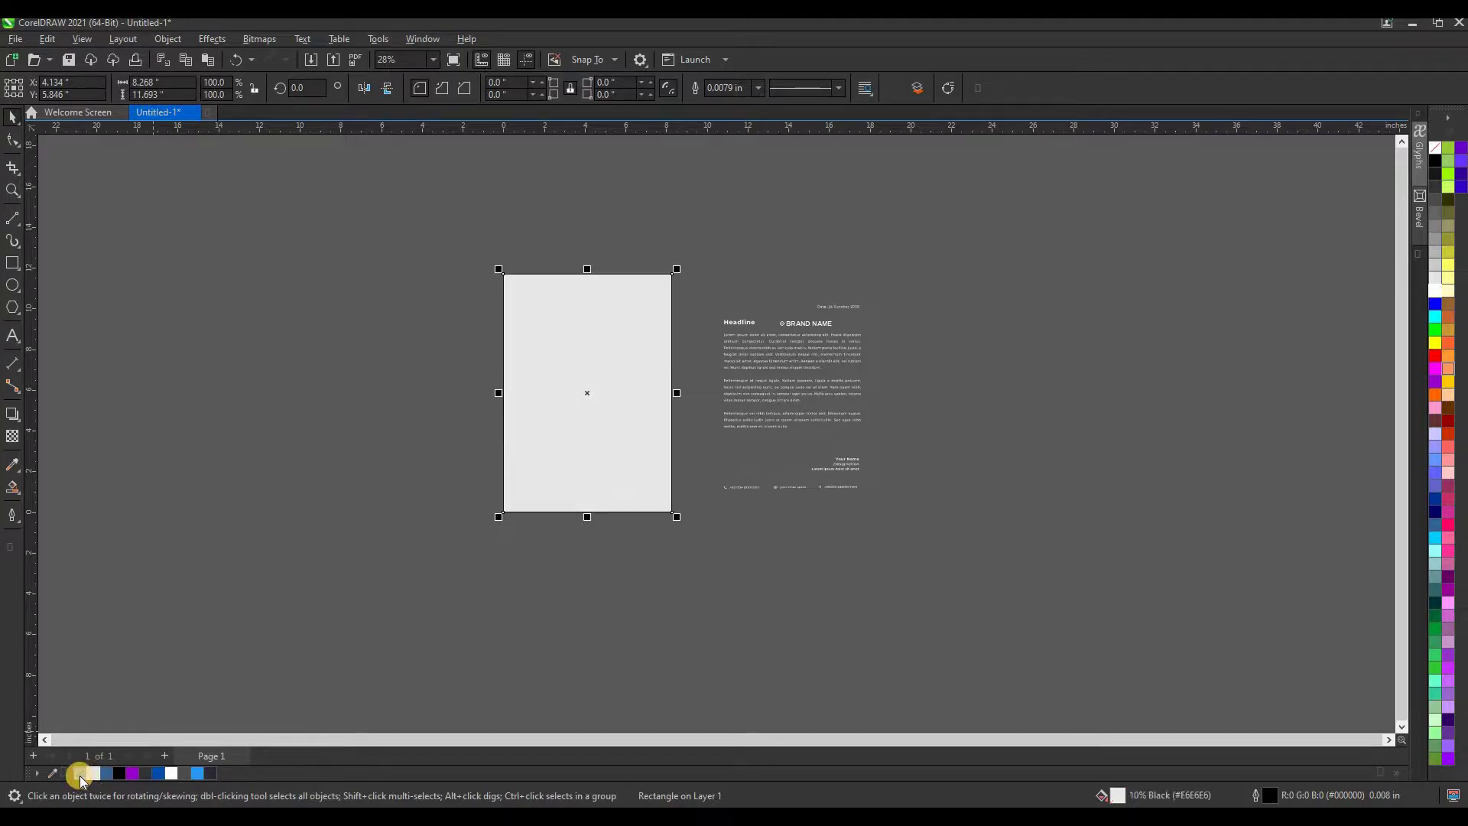
pyautogui.click(192, 626)
pyautogui.scroll(2, 502, 310)
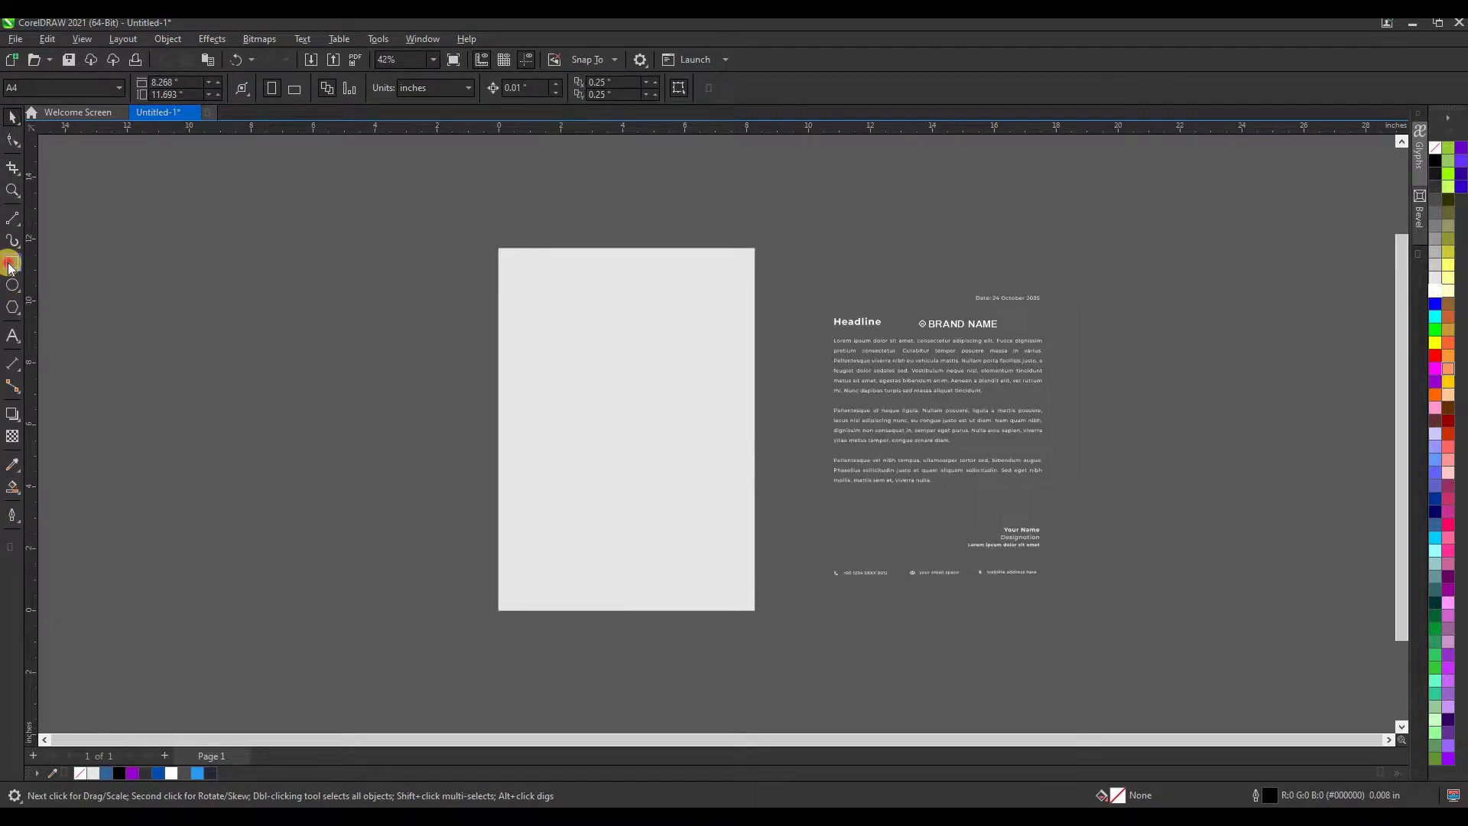
# Step: Draw a tall bar with fully rounded corners on the left edge, blue with no outline
pyautogui.click(11, 263)
pyautogui.moveTo(499, 416); pyautogui.dragTo(528, 611)
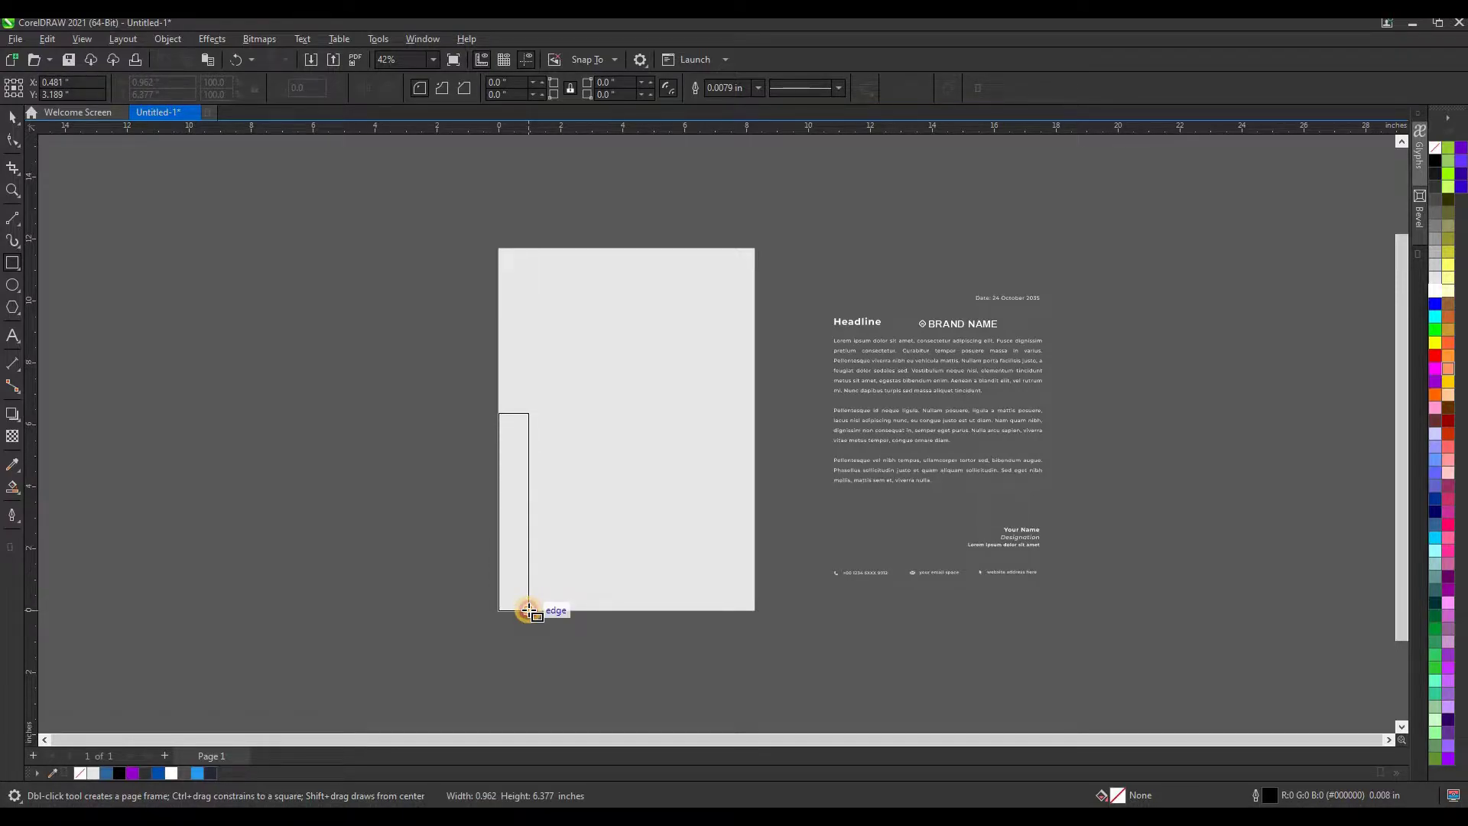
pyautogui.click(12, 141)
pyautogui.moveTo(500, 412); pyautogui.dragTo(535, 474)
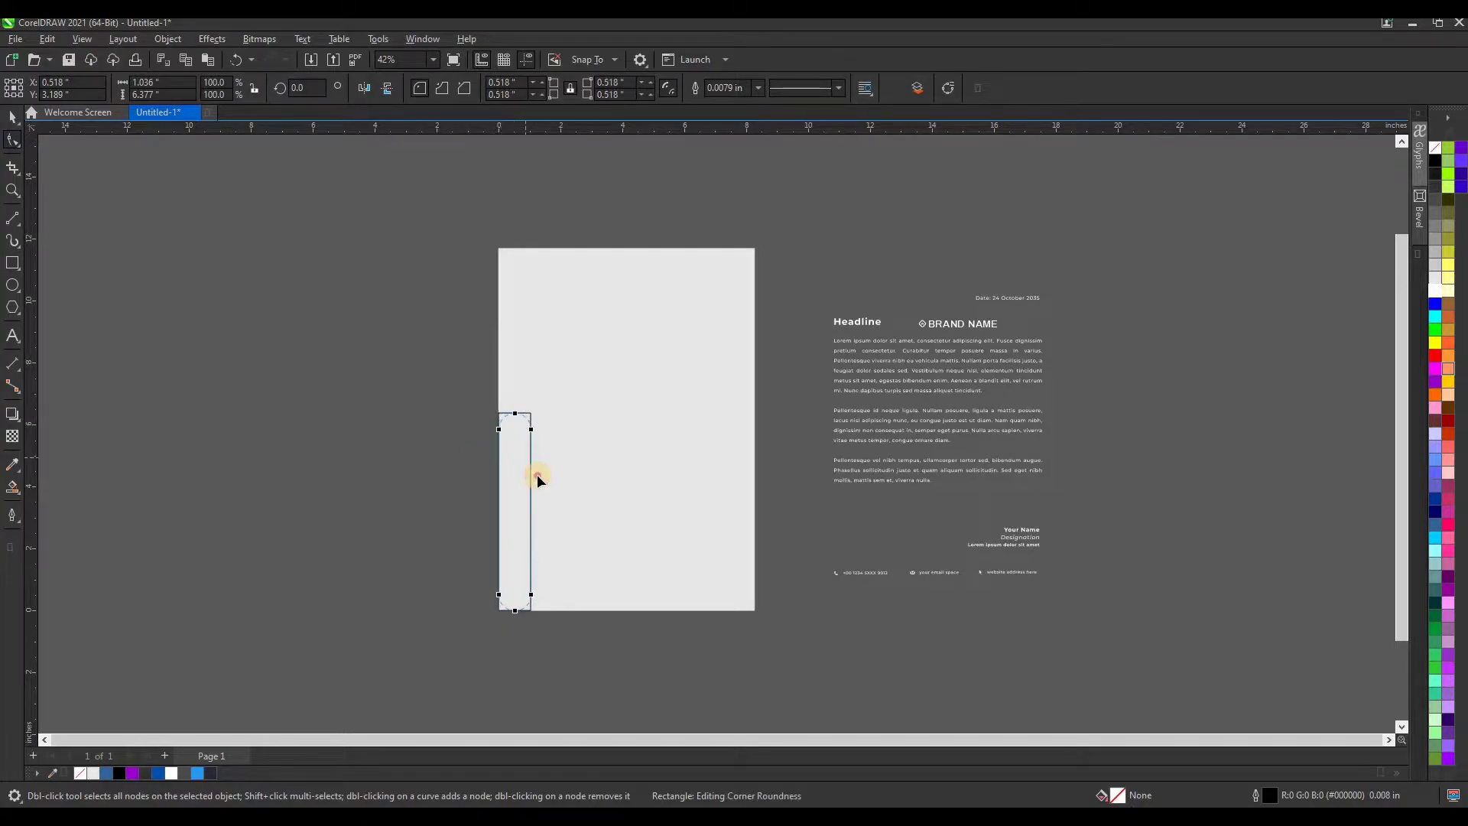
pyautogui.click(12, 119)
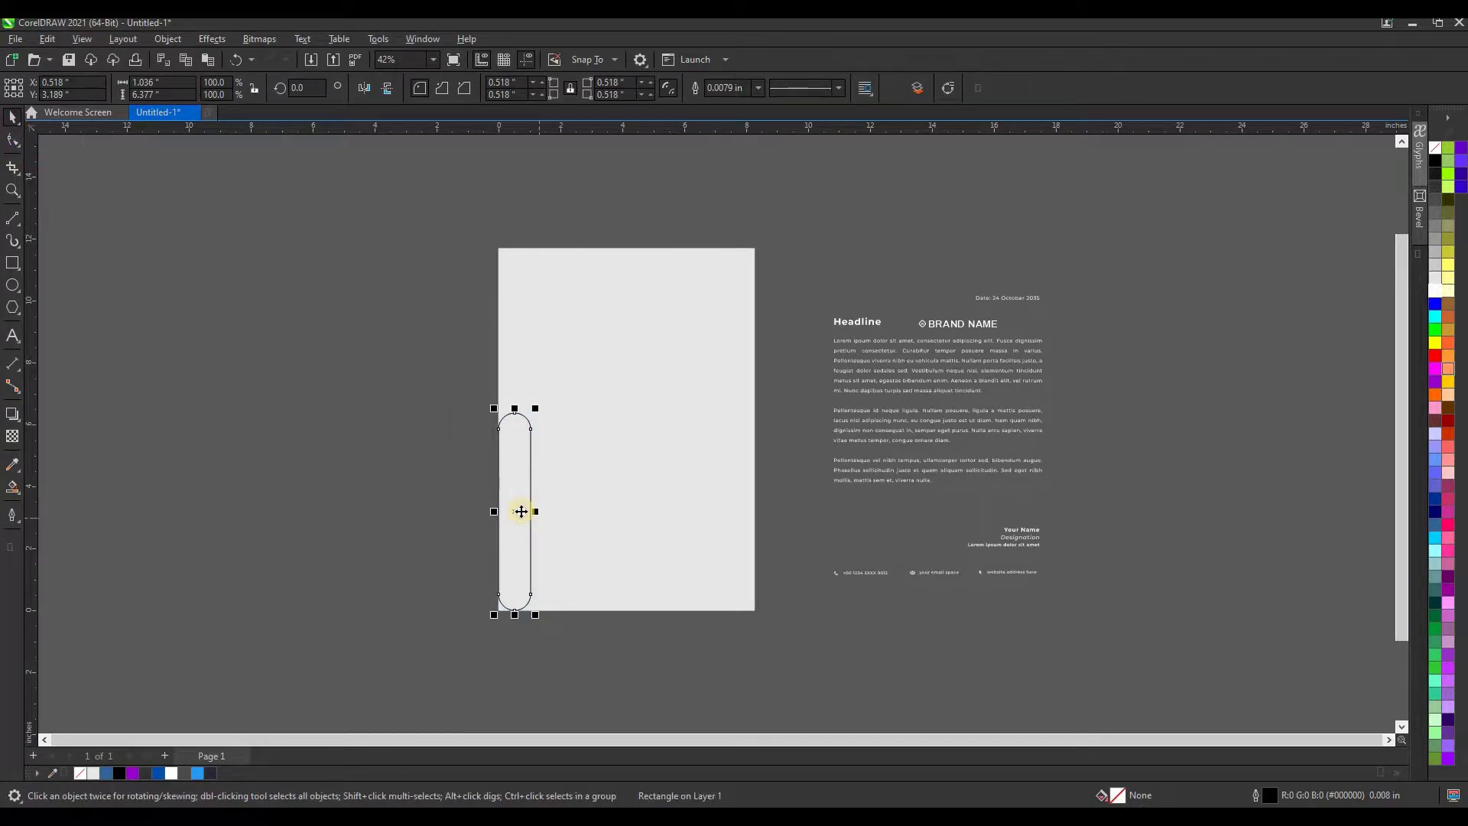
pyautogui.moveTo(519, 511); pyautogui.dragTo(502, 510)
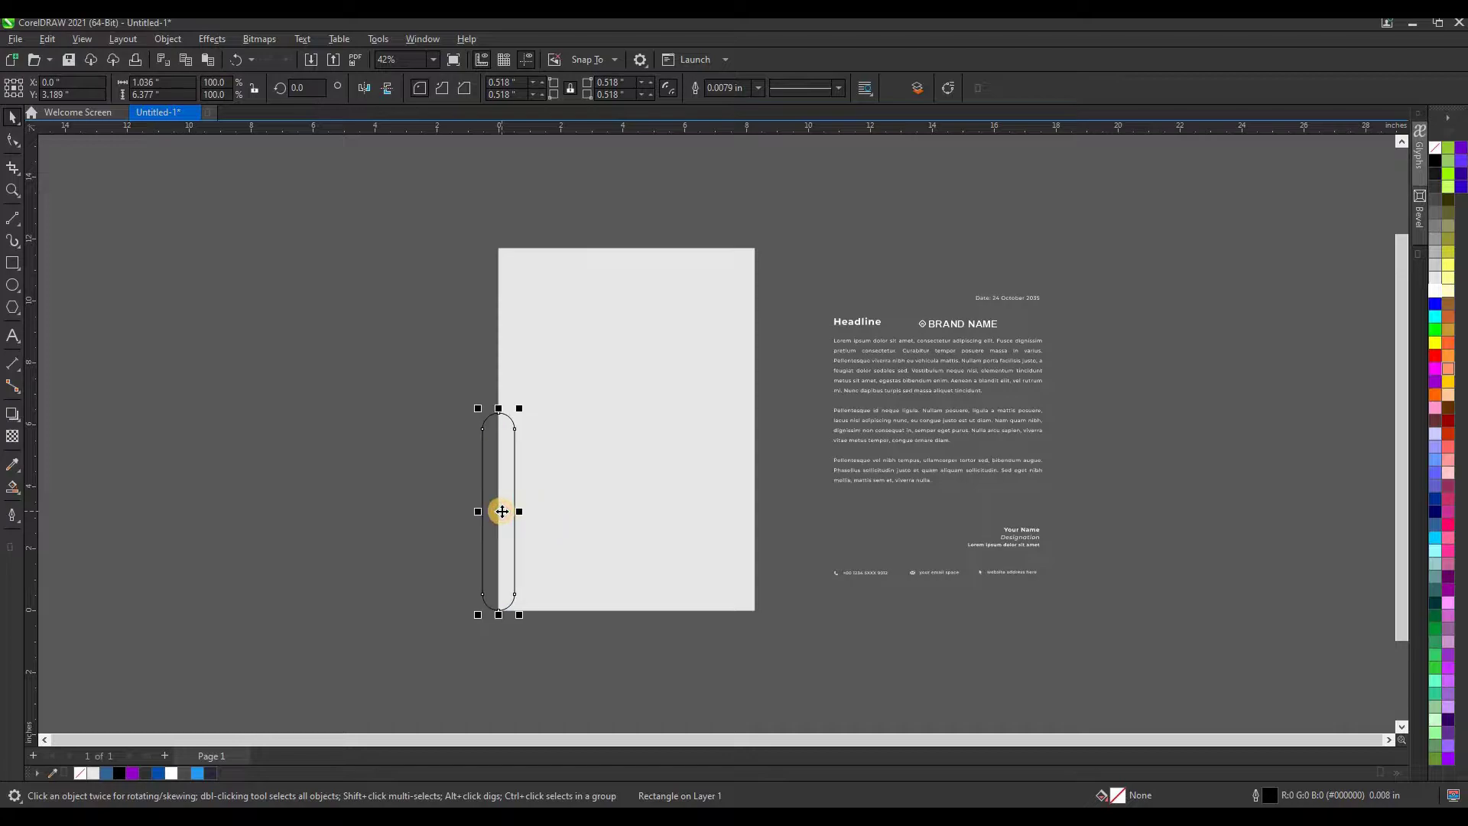
pyautogui.click(197, 772)
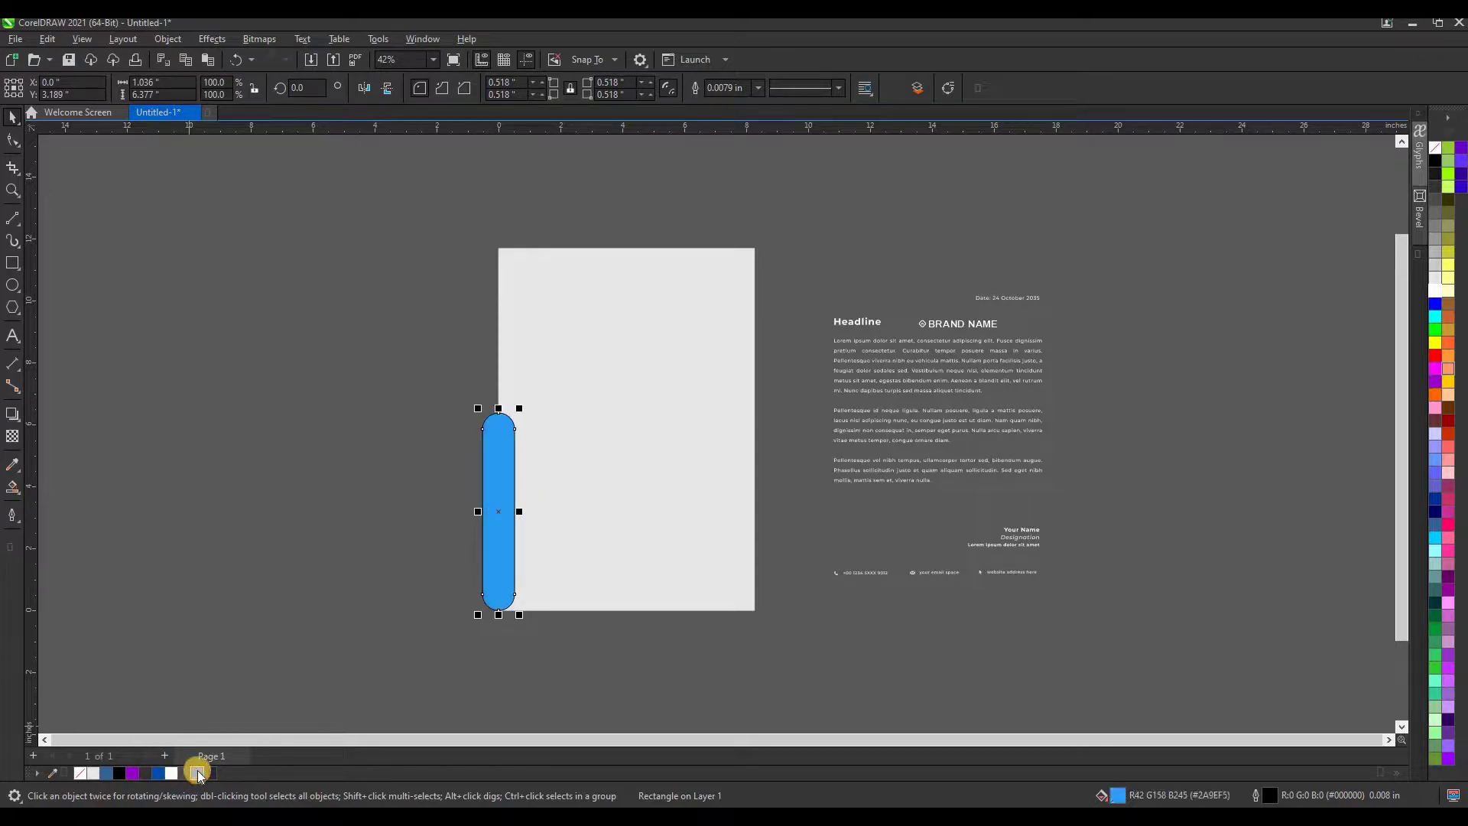
pyautogui.rightClick(80, 773)
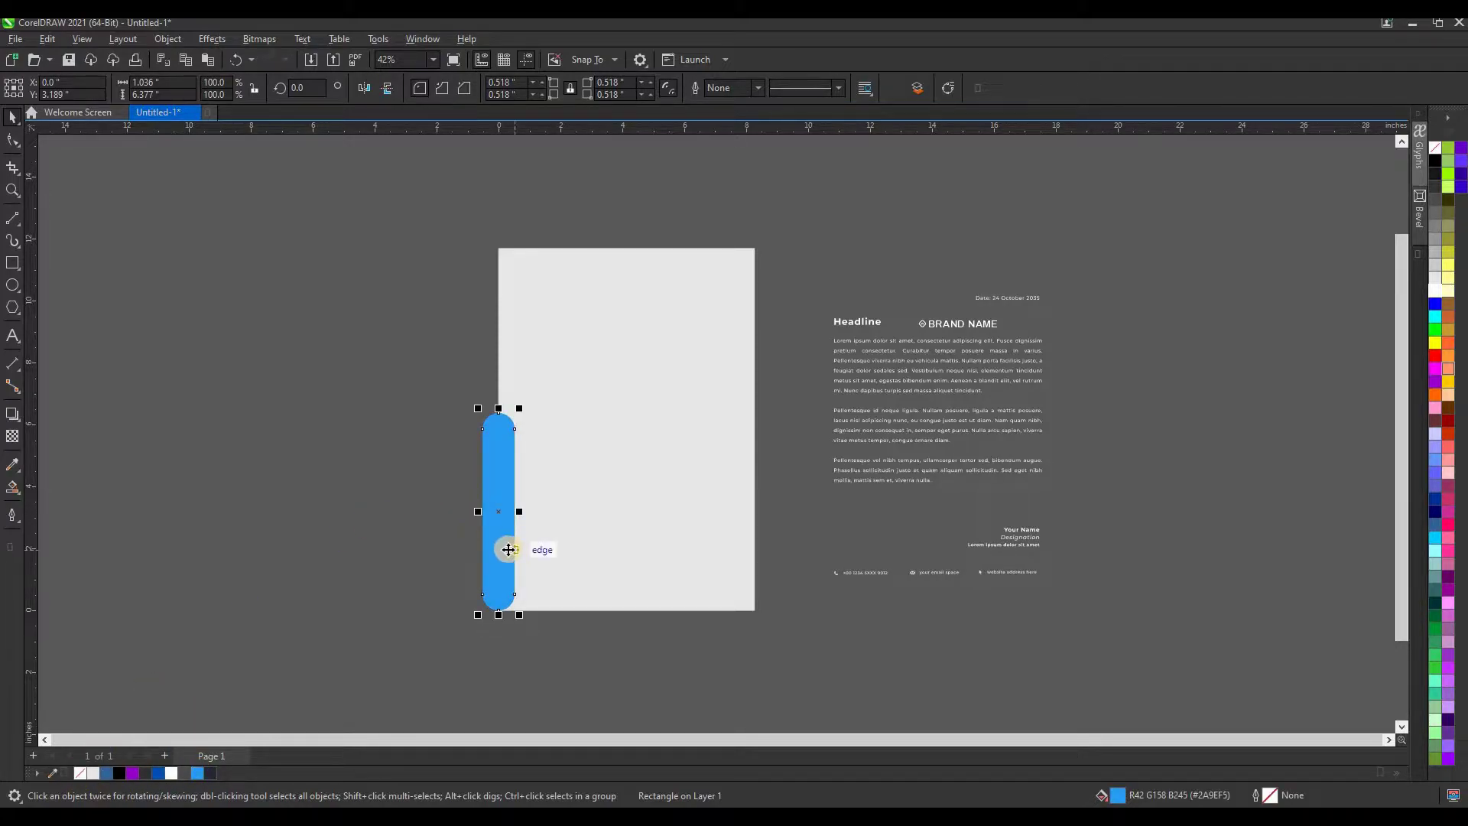
# Step: Duplicate the bar, rotate it 90° along the bottom edge, and weld both into an L
pyautogui.moveTo(507, 515); pyautogui.dragTo(538, 603)
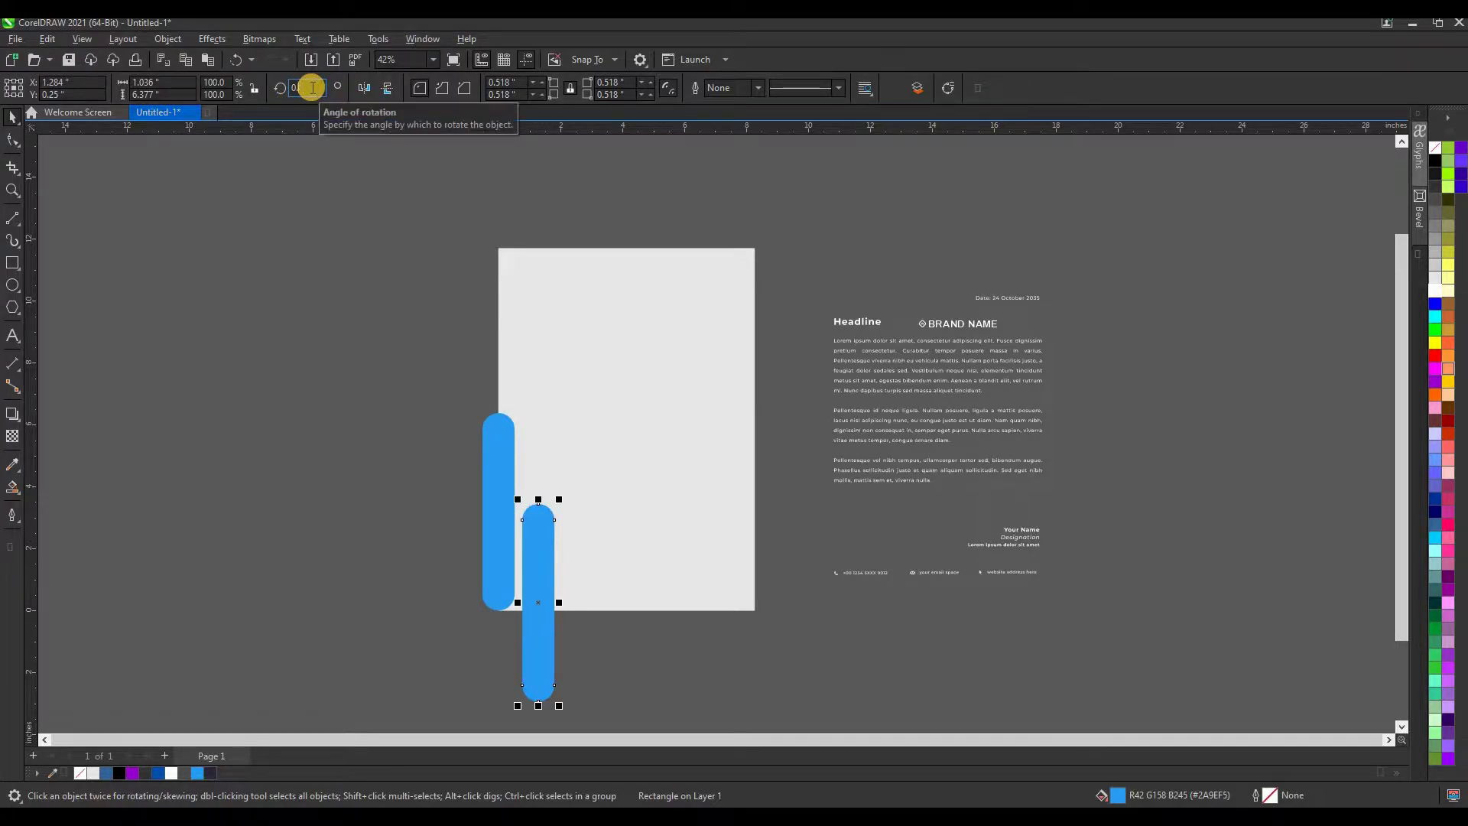
pyautogui.write('0')
pyautogui.press('Return')
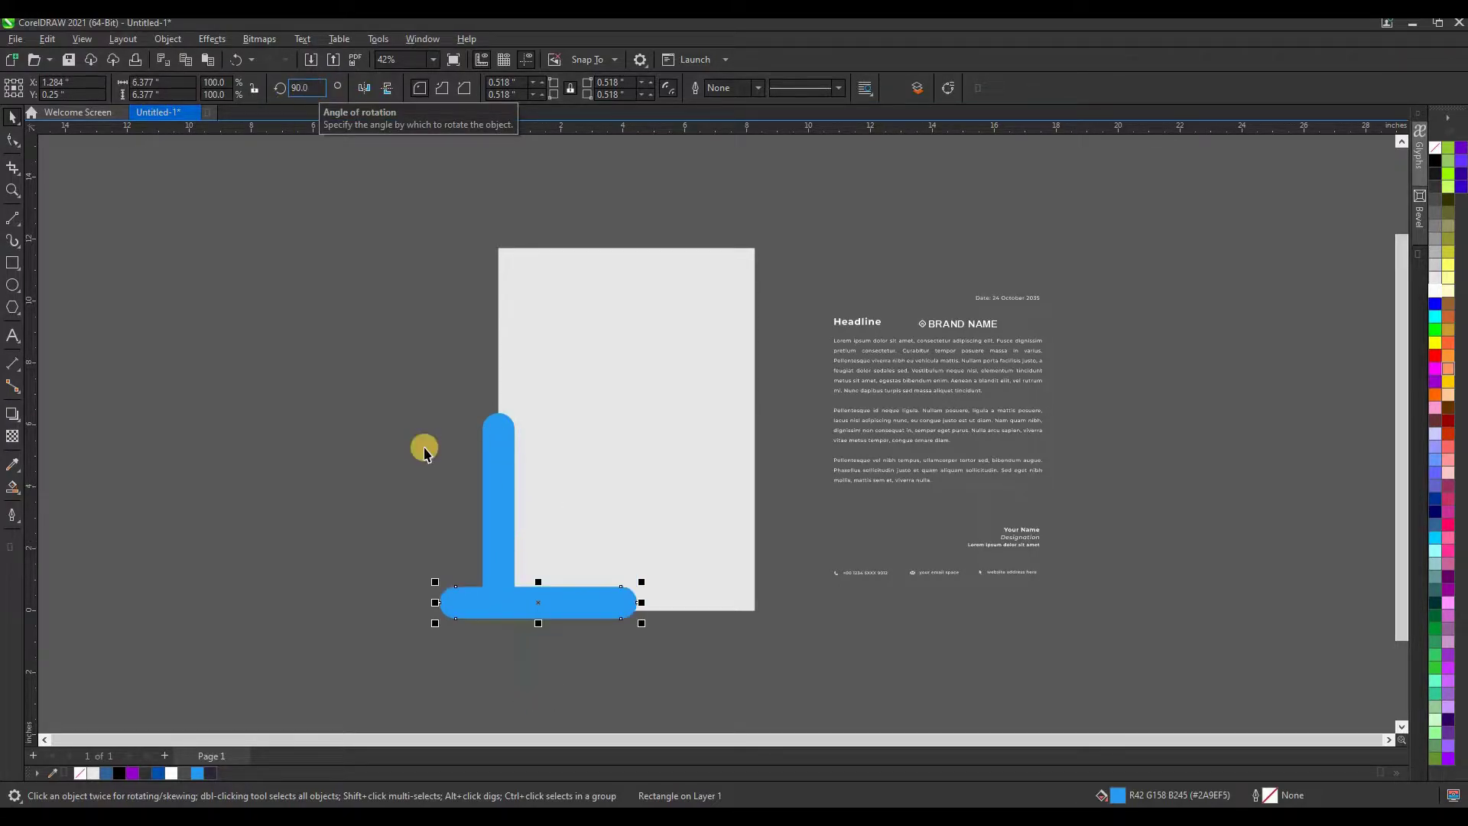
pyautogui.moveTo(546, 613); pyautogui.dragTo(540, 611)
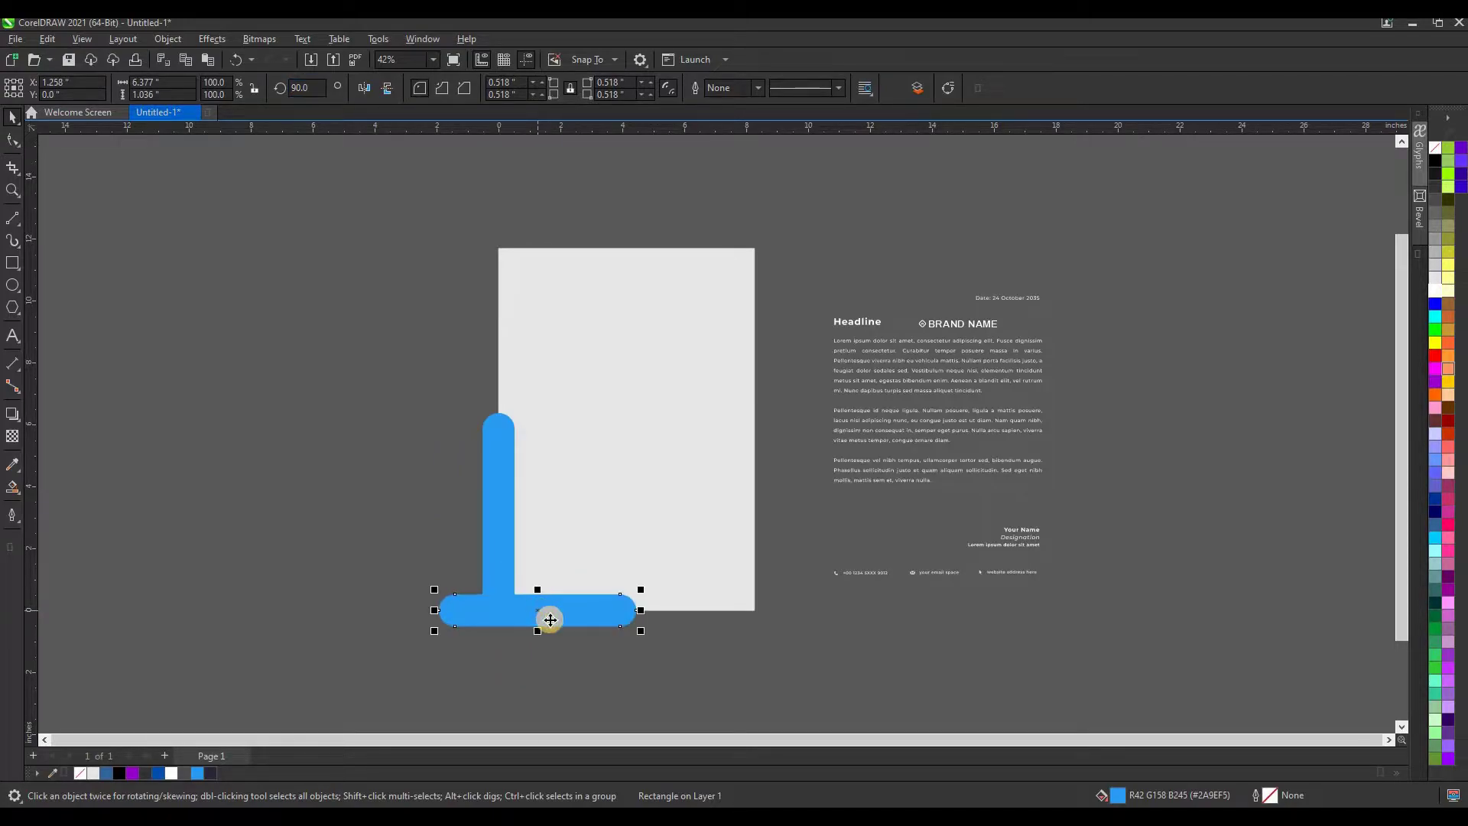
pyautogui.scroll(2, 544, 612)
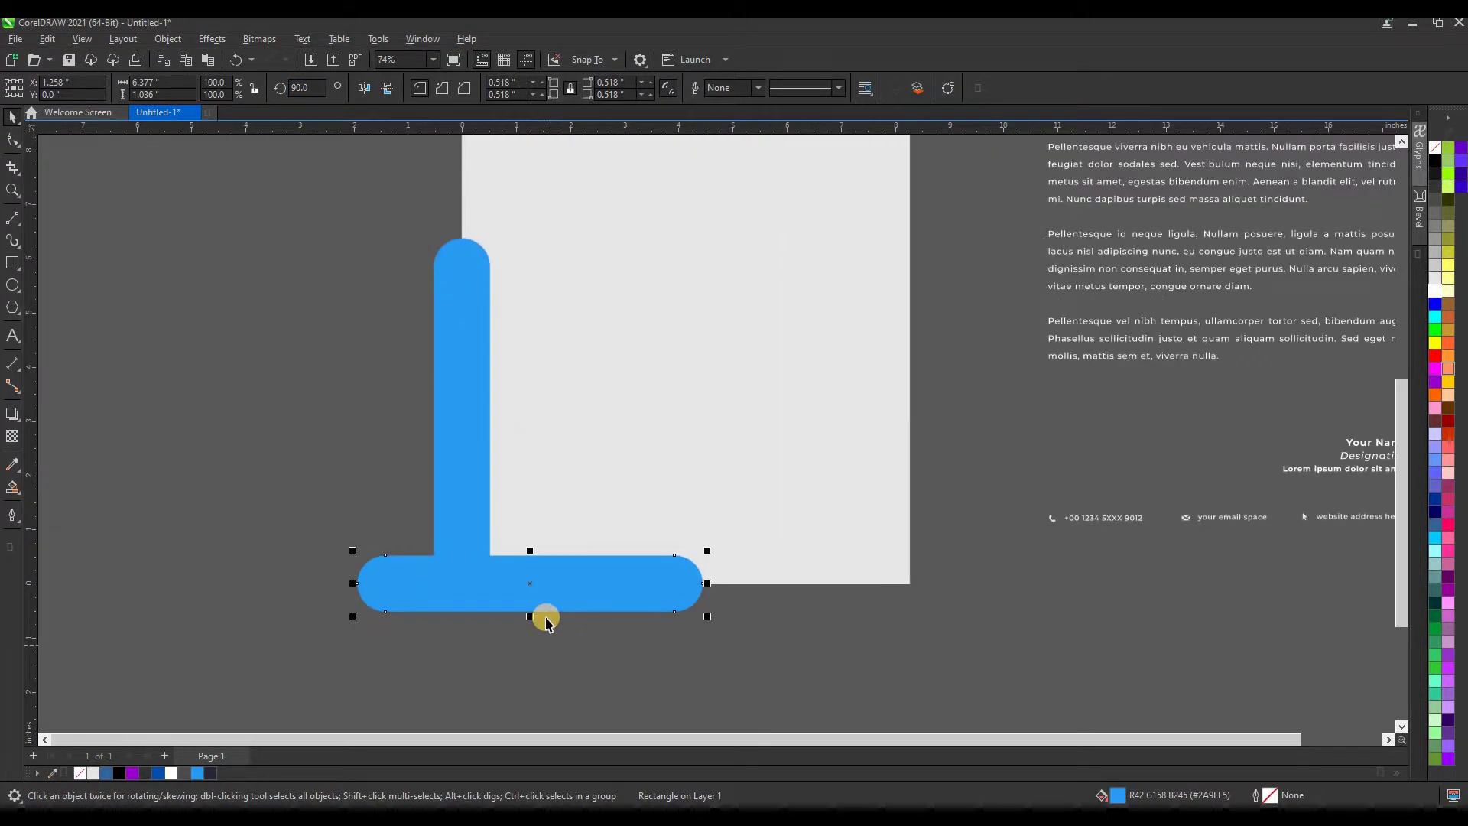
pyautogui.keyDown('shift'); pyautogui.click(465, 498); pyautogui.keyUp('shift')
pyautogui.click(470, 91)
pyautogui.click(242, 331)
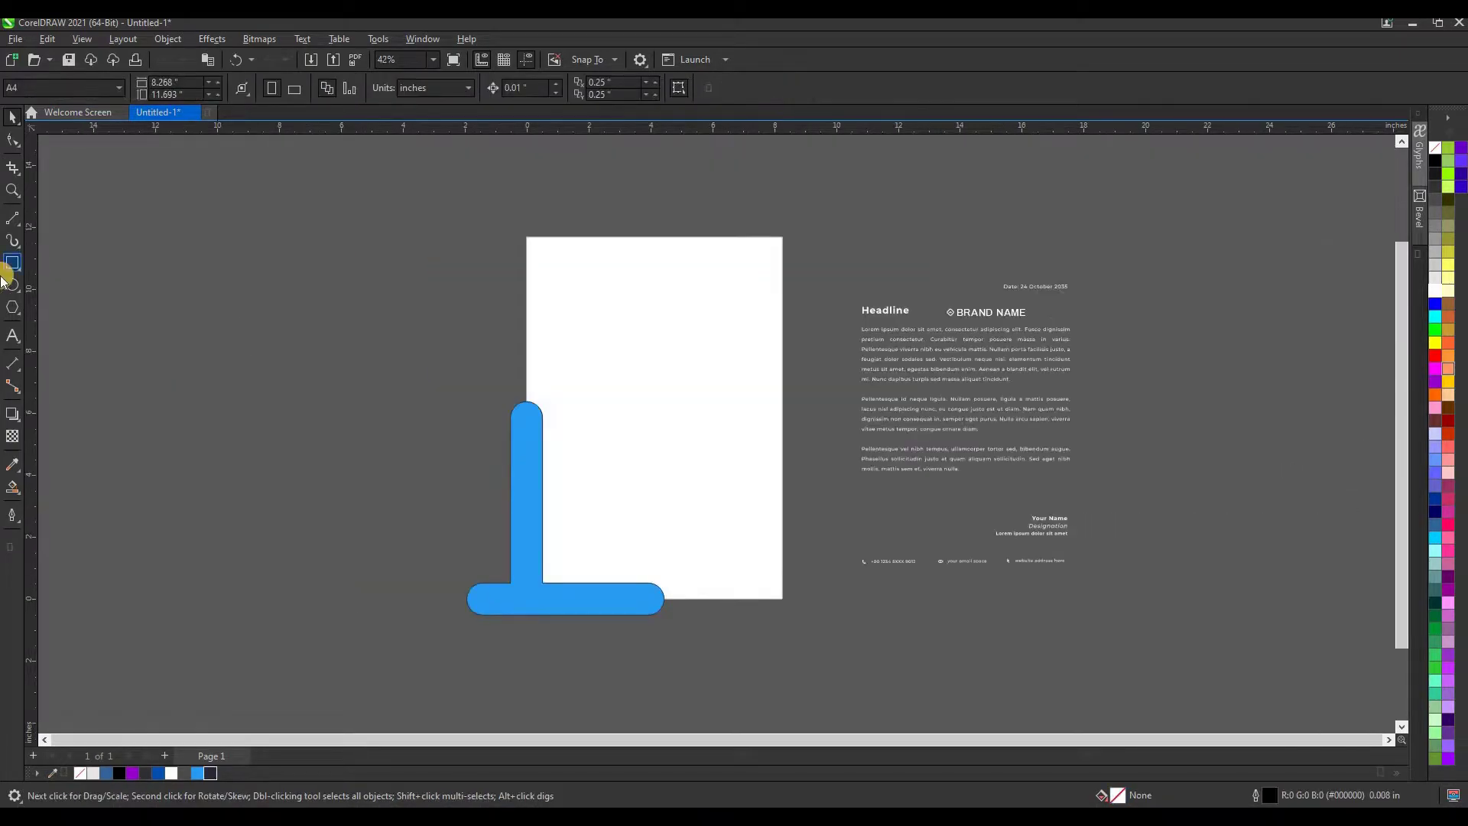
# Step: Draw a rectangle covering the whole page
pyautogui.click(11, 264)
pyautogui.moveTo(526, 240); pyautogui.dragTo(772, 600)
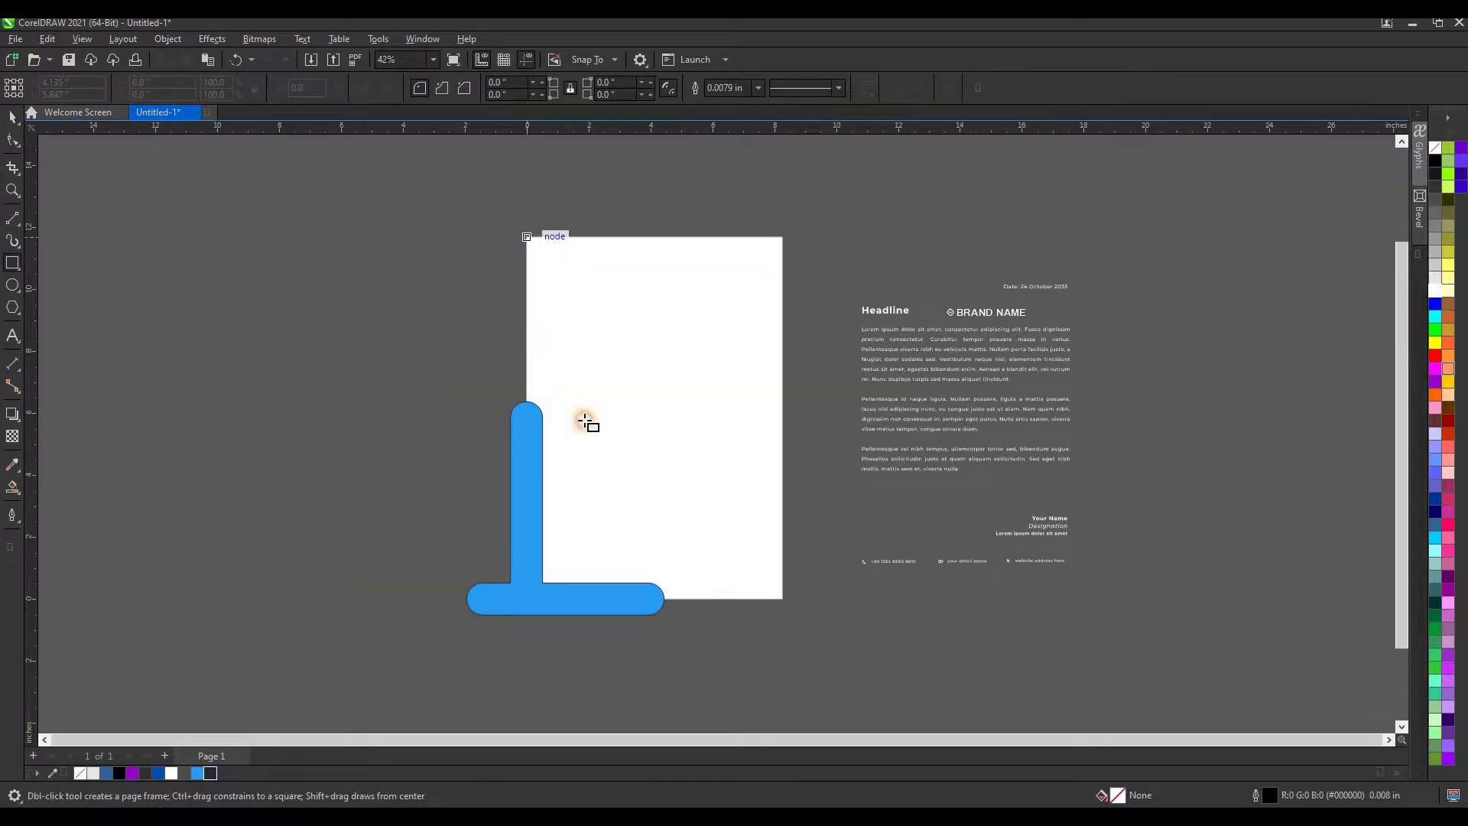
pyautogui.moveTo(772, 600); pyautogui.dragTo(786, 603)
pyautogui.click(7, 116)
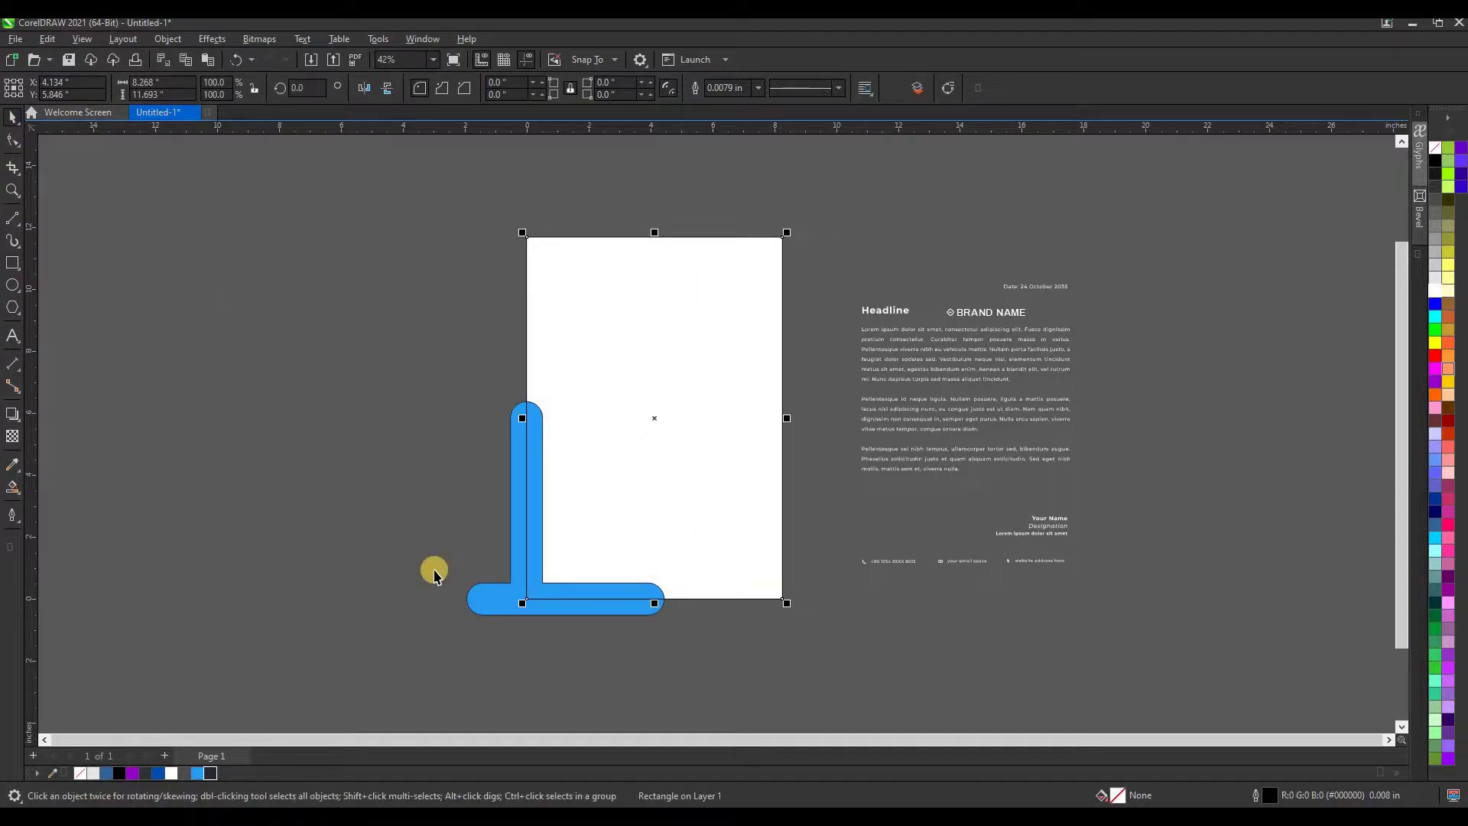
pyautogui.click(648, 540)
pyautogui.scroll(2, 466, 482)
pyautogui.click(456, 478)
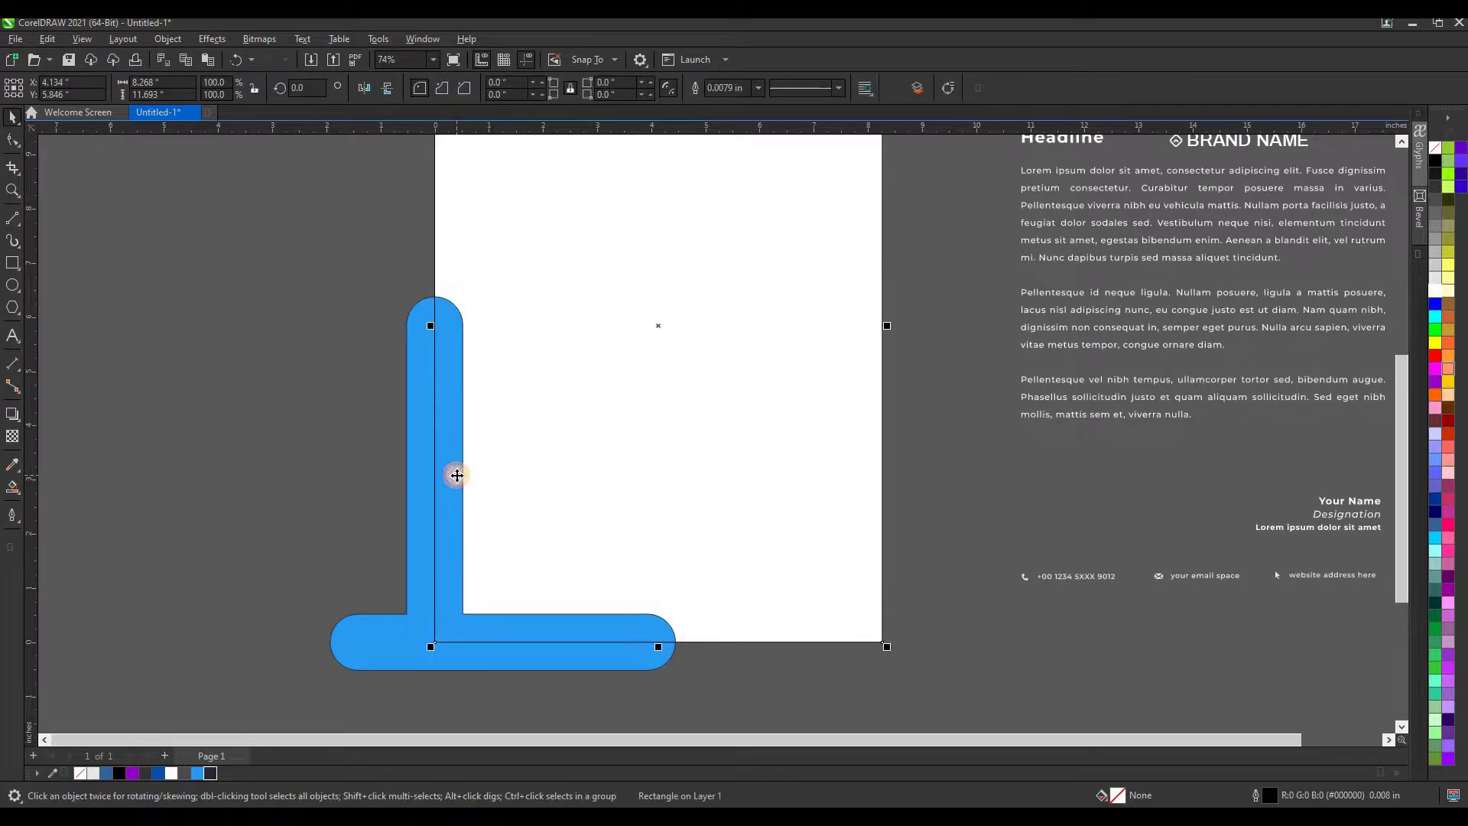
# Step: Smart Fill the band's overlap with the page in navy and delete the original L shape
pyautogui.click(12, 486)
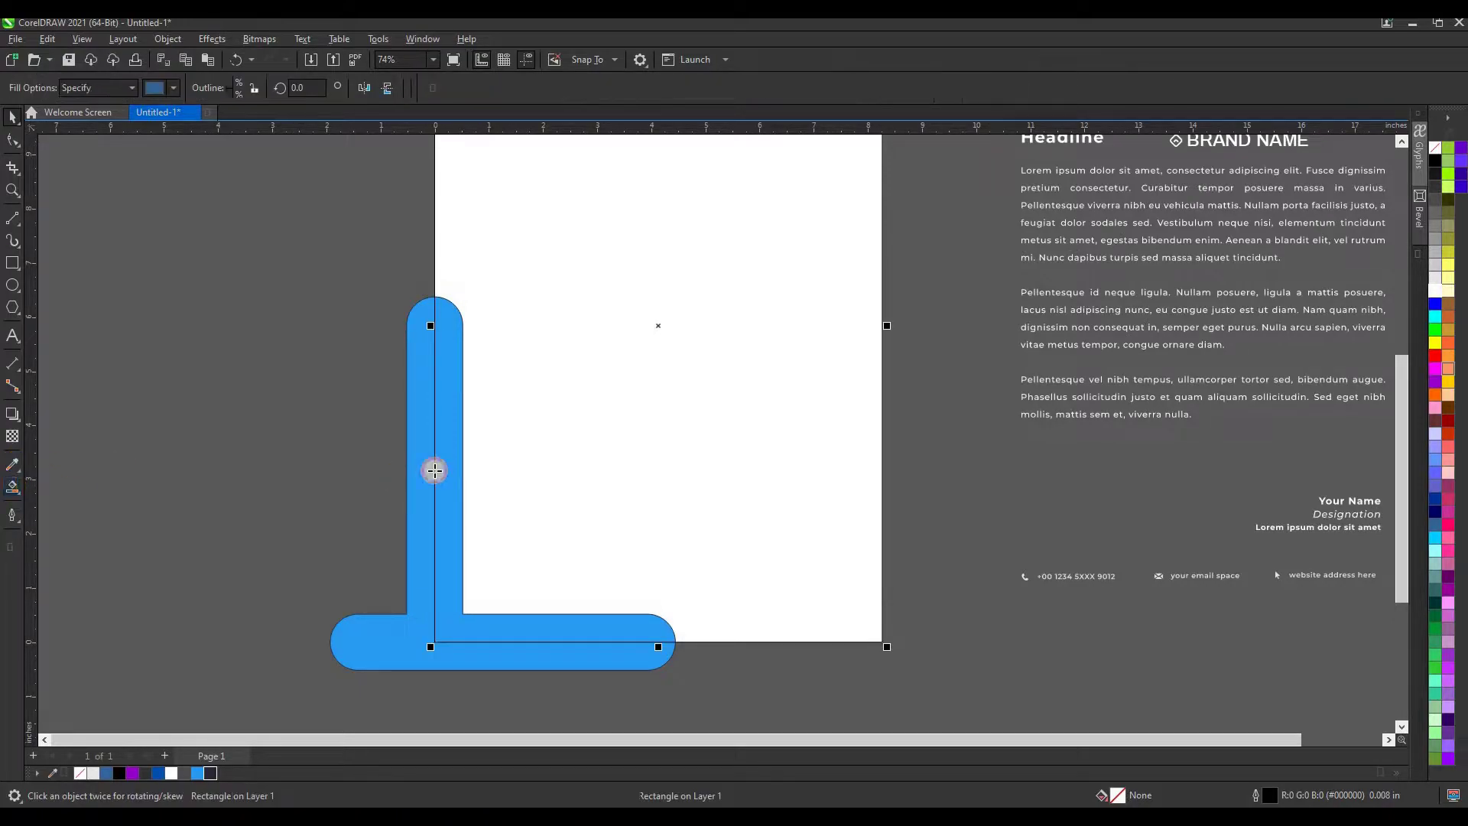
pyautogui.click(449, 462)
pyautogui.click(12, 116)
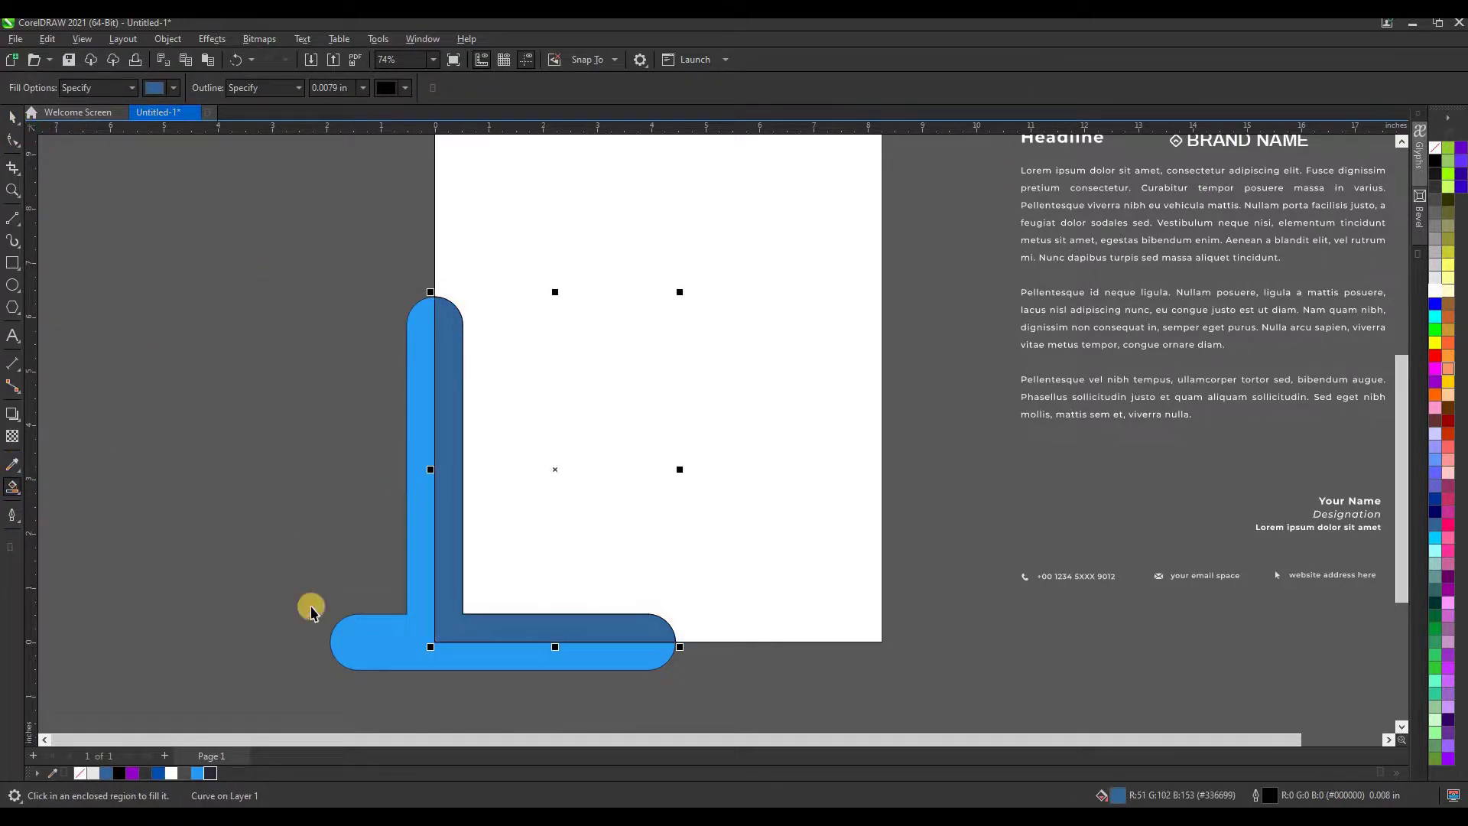
pyautogui.click(392, 652)
pyautogui.press('Delete')
# Step: Remove the outline from the navy L band
pyautogui.click(452, 558)
pyautogui.moveTo(368, 264); pyautogui.dragTo(552, 426)
pyautogui.moveTo(745, 633); pyautogui.dragTo(681, 695)
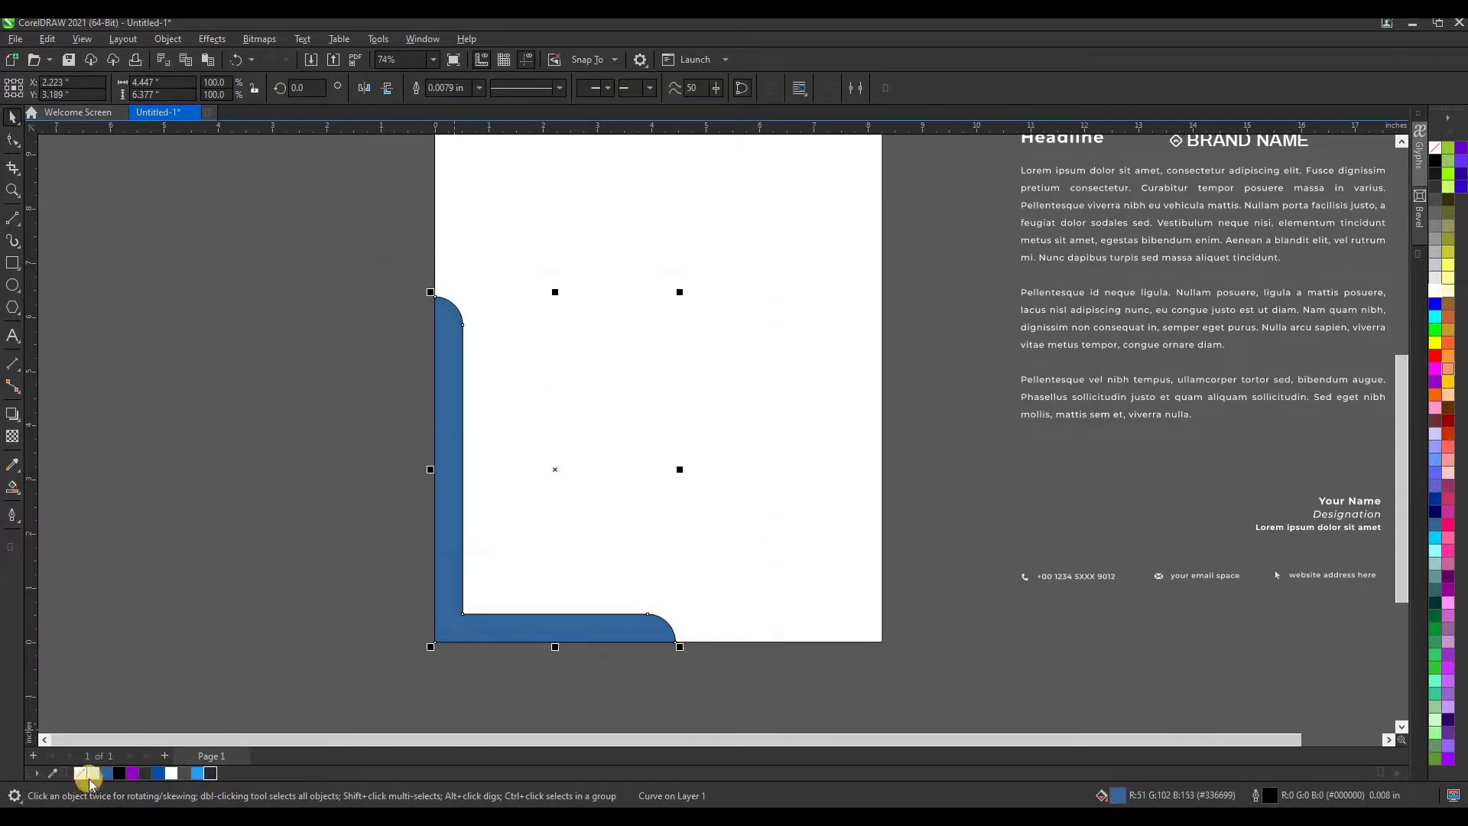
pyautogui.rightClick(80, 772)
pyautogui.click(444, 236)
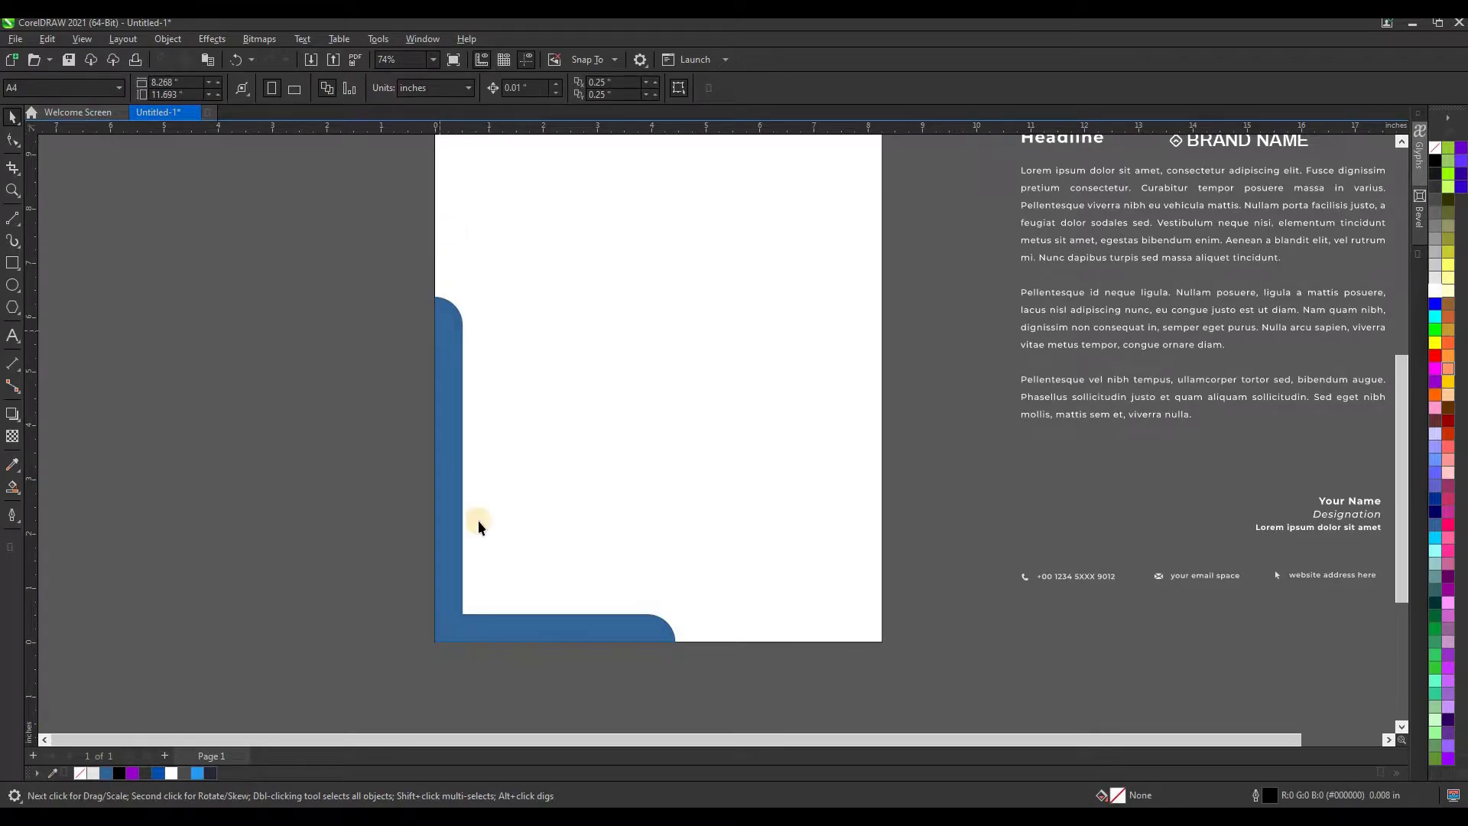
# Step: Draw a small triangle with two-point lines at the band's inner corner
pyautogui.press('F5')
pyautogui.scroll(2, 478, 669)
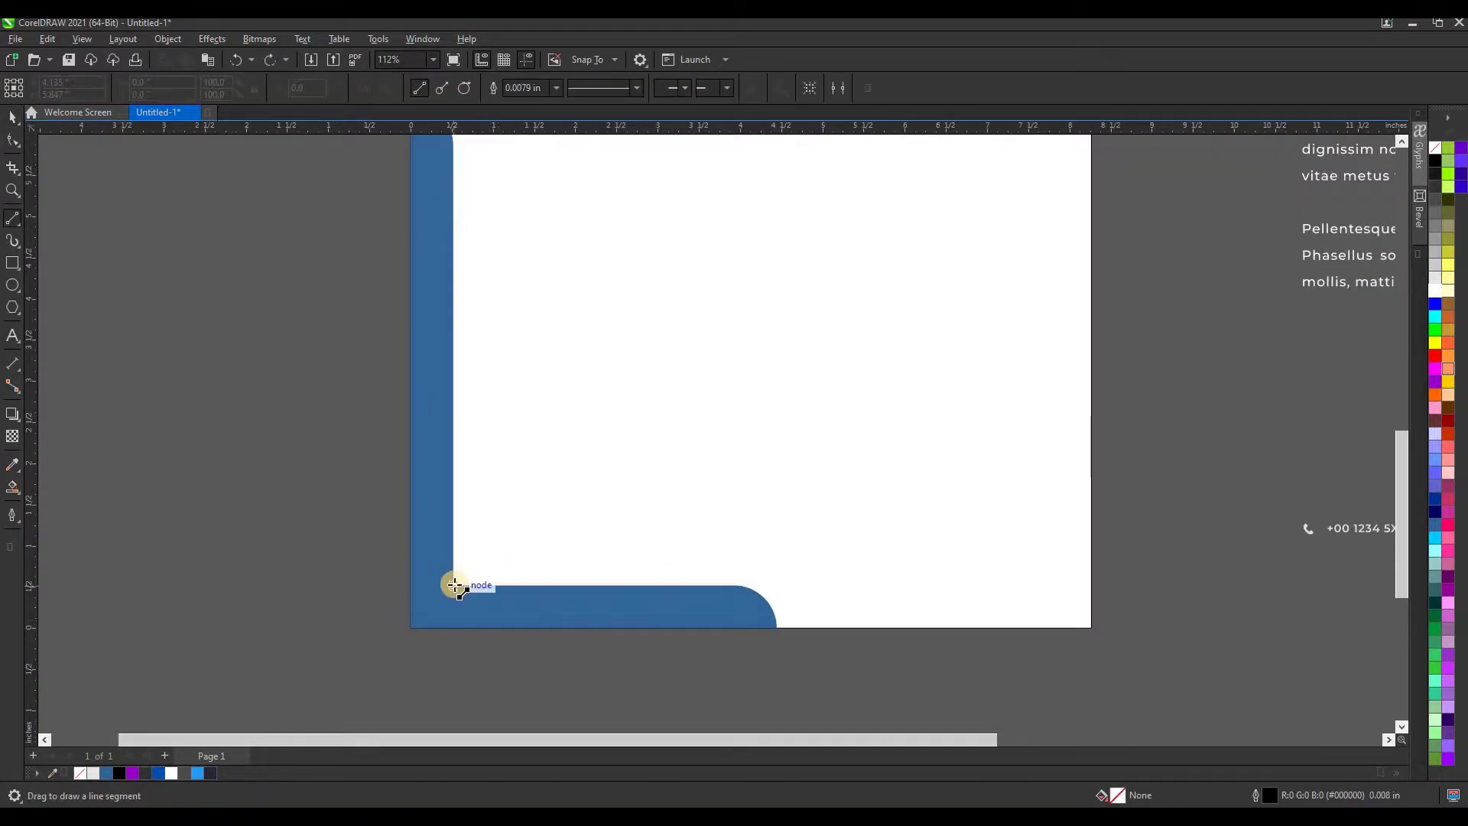
pyautogui.moveTo(454, 565)
pyautogui.mouseDown()
pyautogui.moveTo(455, 527)
pyautogui.moveTo(514, 587)
pyautogui.mouseUp()
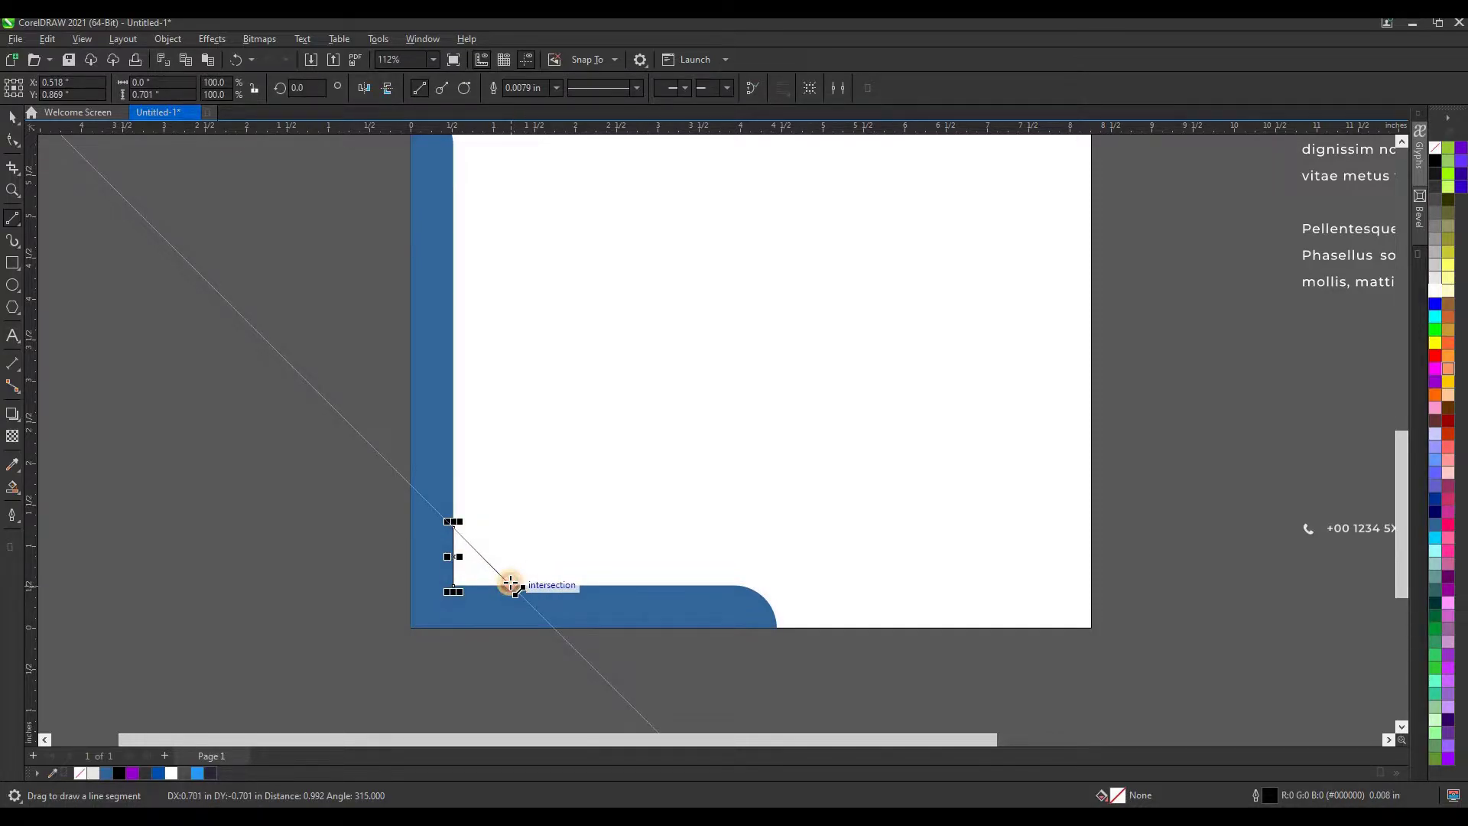
pyautogui.moveTo(517, 586); pyautogui.dragTo(452, 588)
pyautogui.press('space')
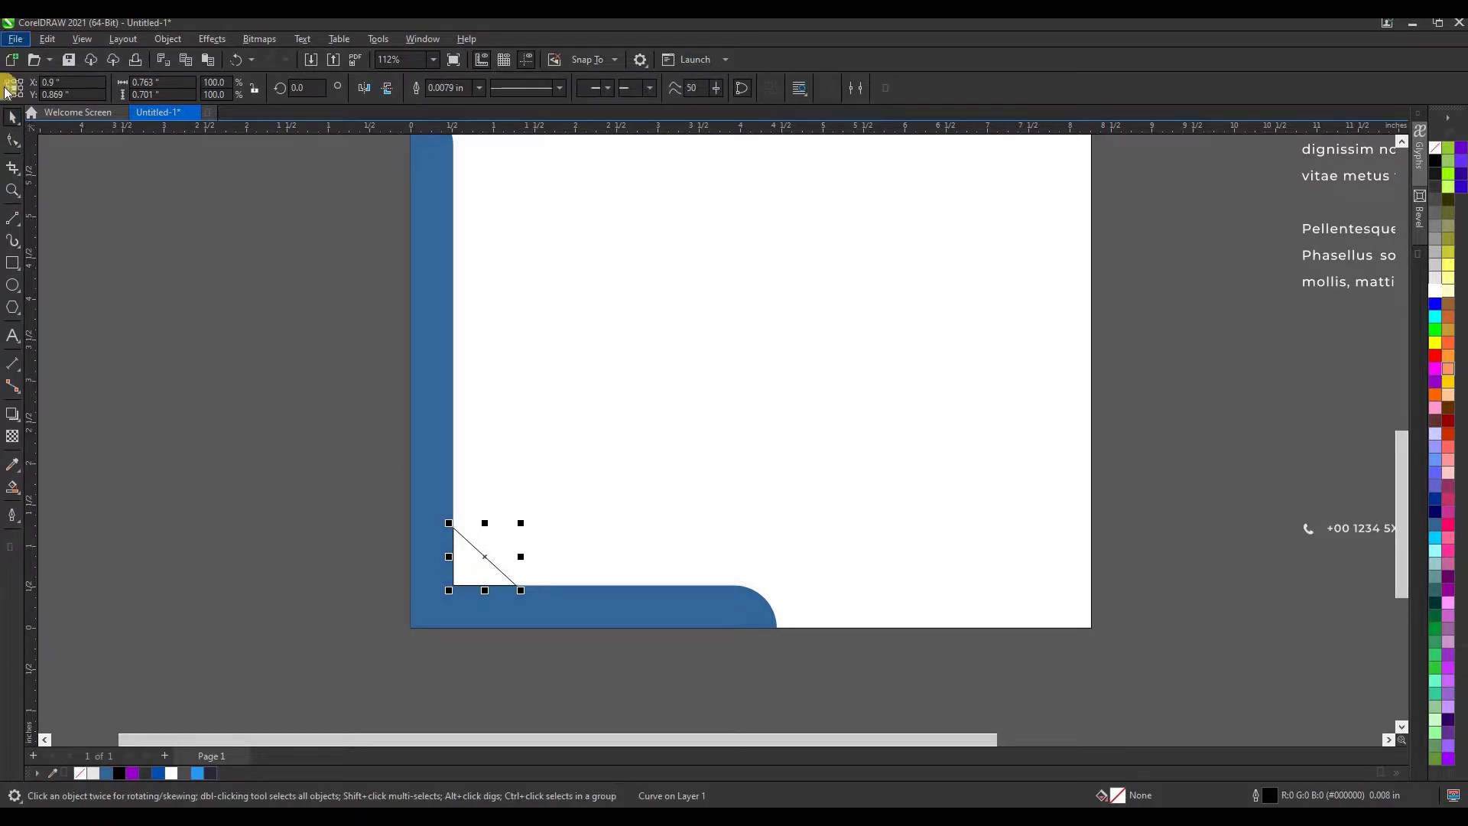
# Step: Bend the triangle's diagonal side into an inward curve to round the corner
pyautogui.click(167, 39)
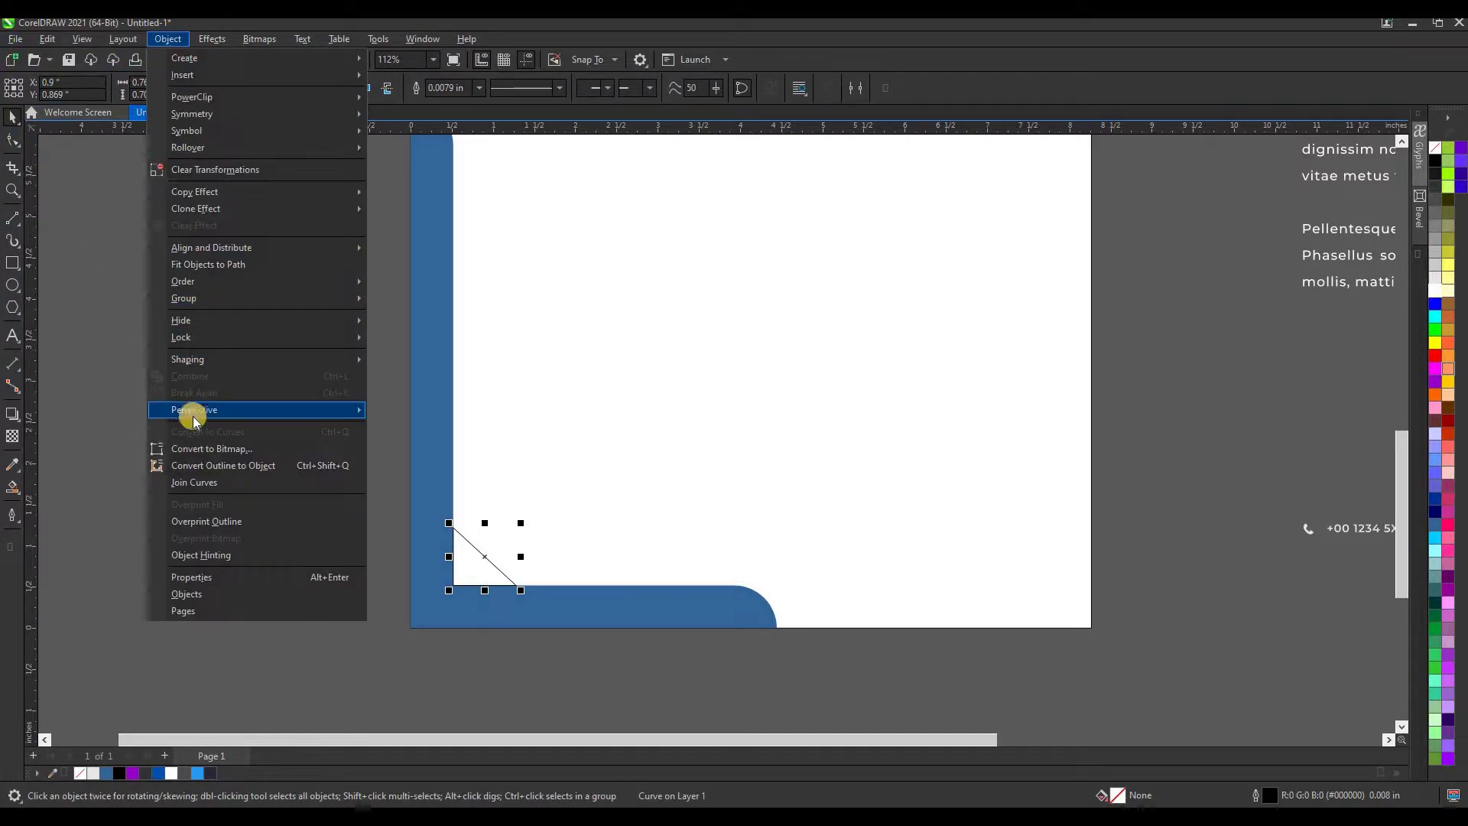
pyautogui.click(413, 411)
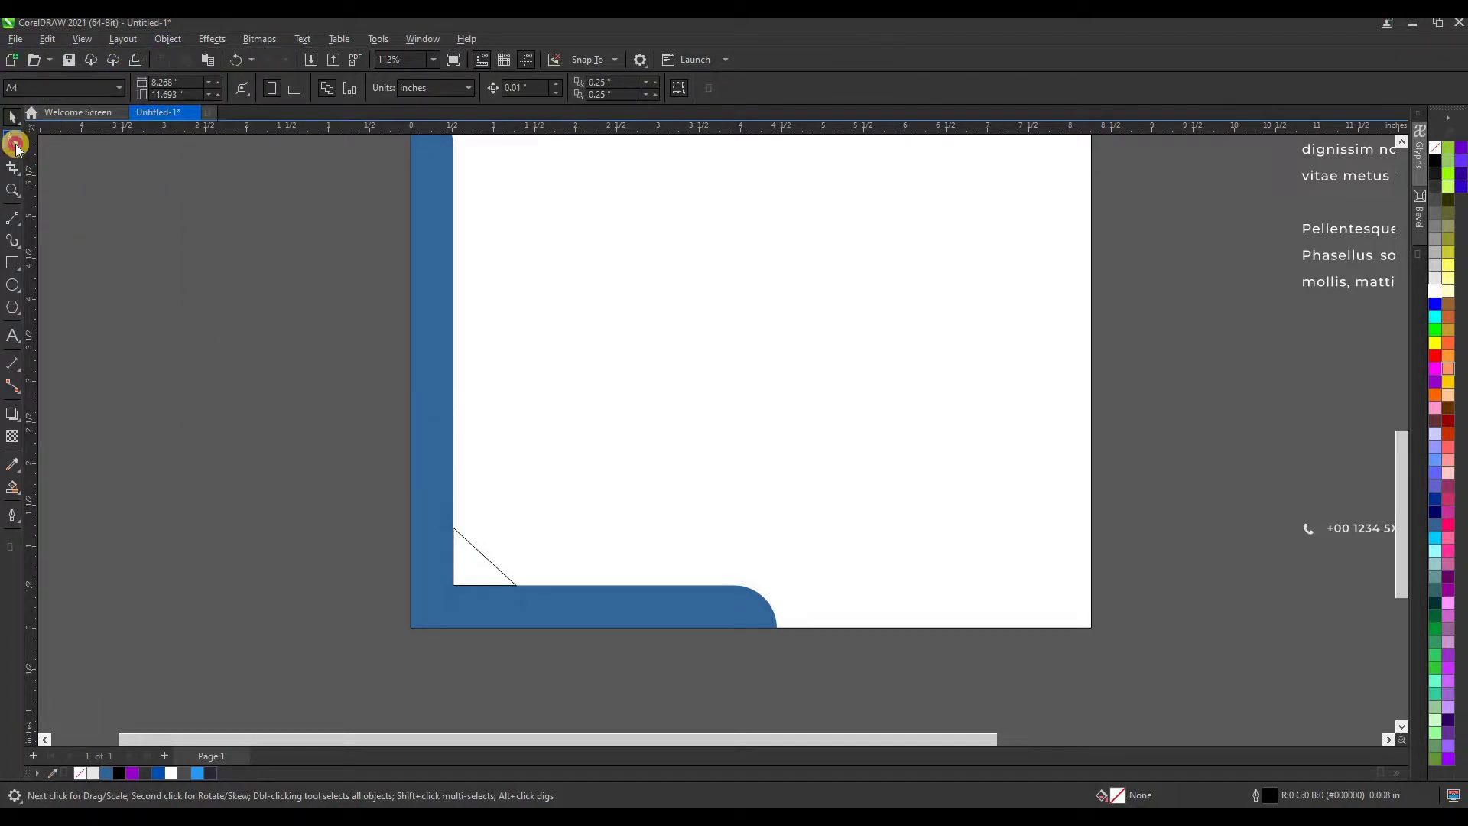
pyautogui.click(485, 558)
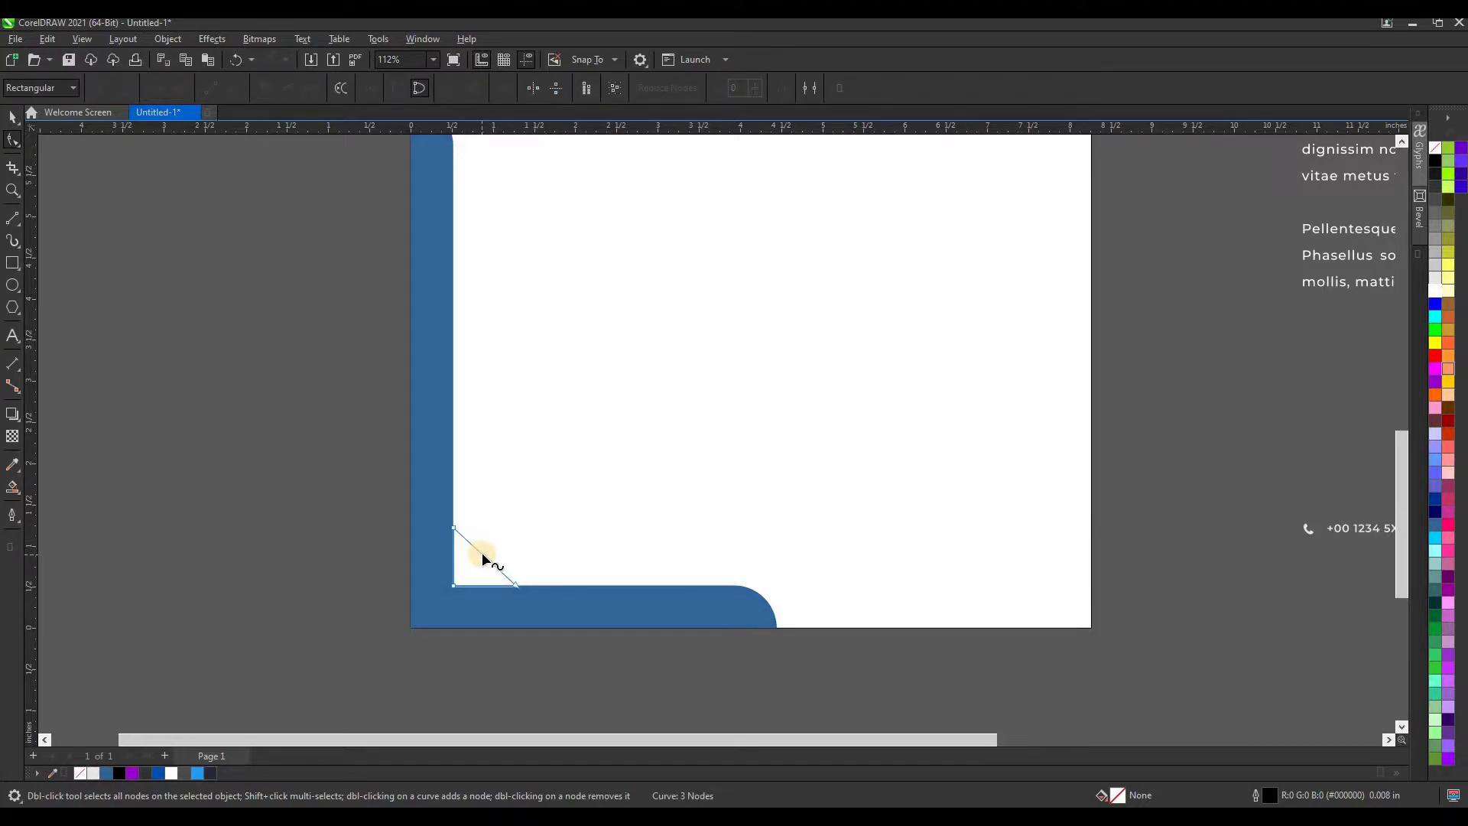
pyautogui.click(493, 616)
pyautogui.scroll(3, 489, 581)
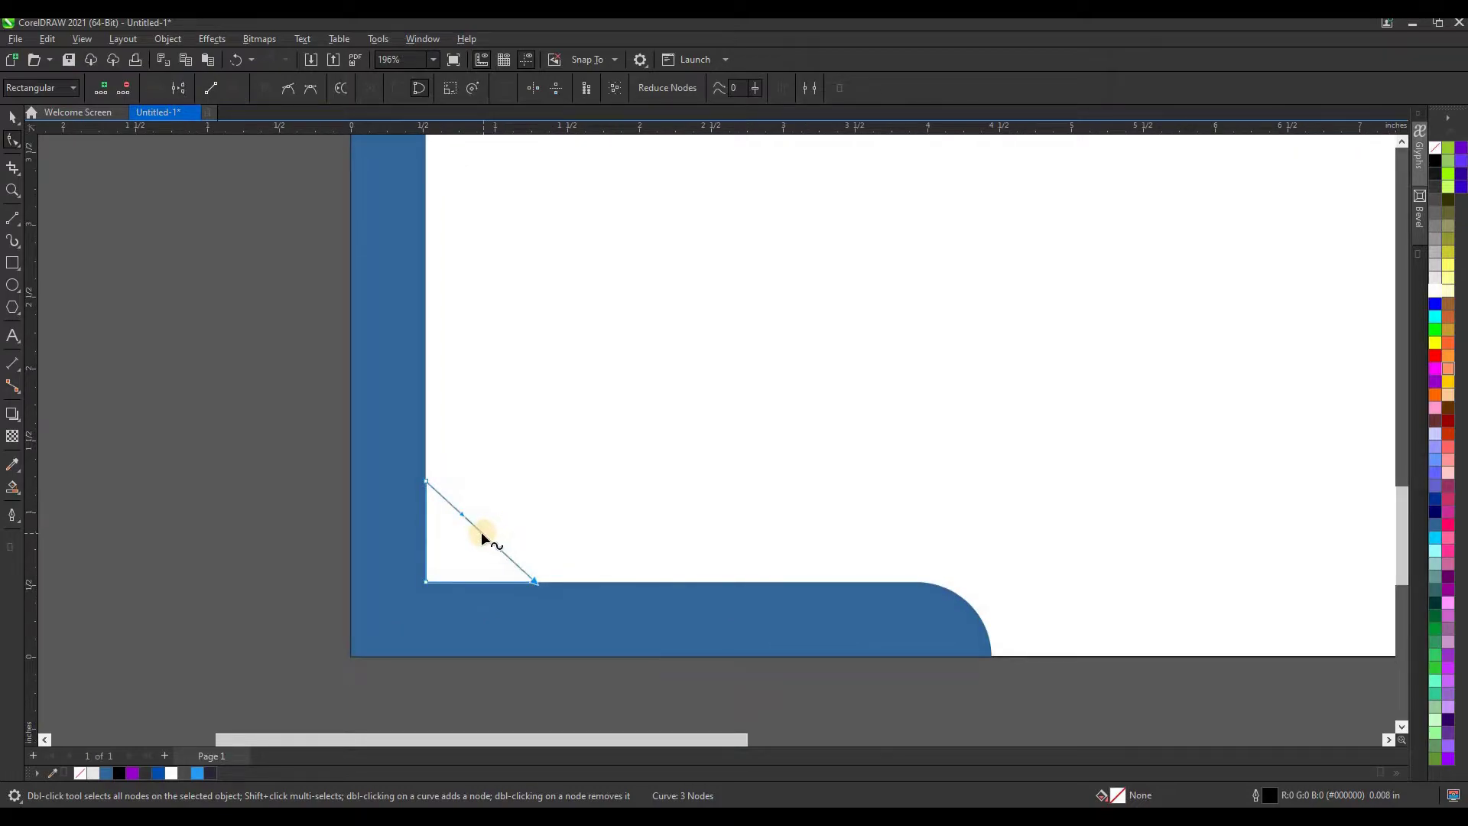
pyautogui.moveTo(481, 537); pyautogui.dragTo(460, 563)
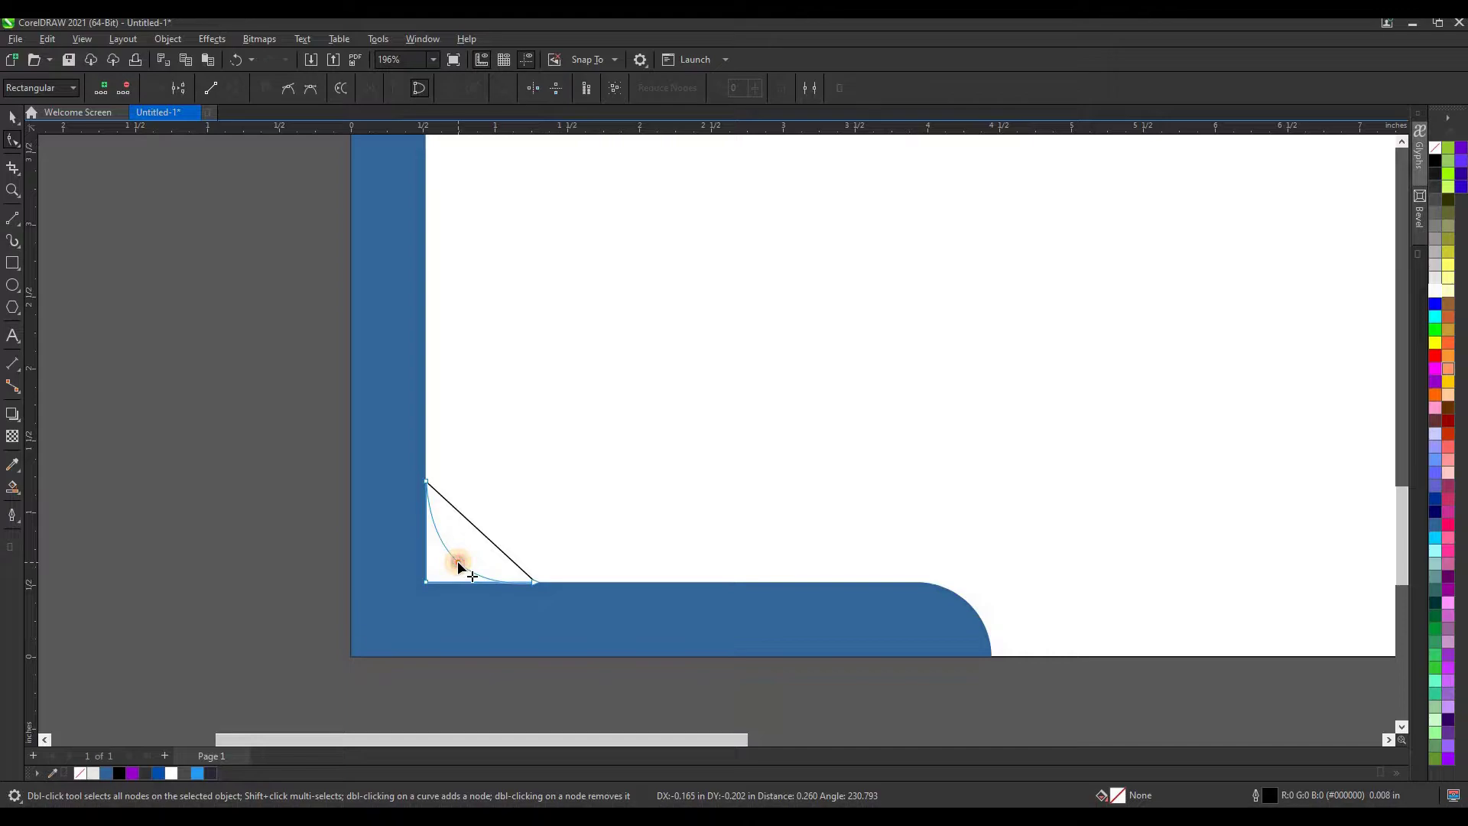
pyautogui.moveTo(452, 566); pyautogui.dragTo(458, 560)
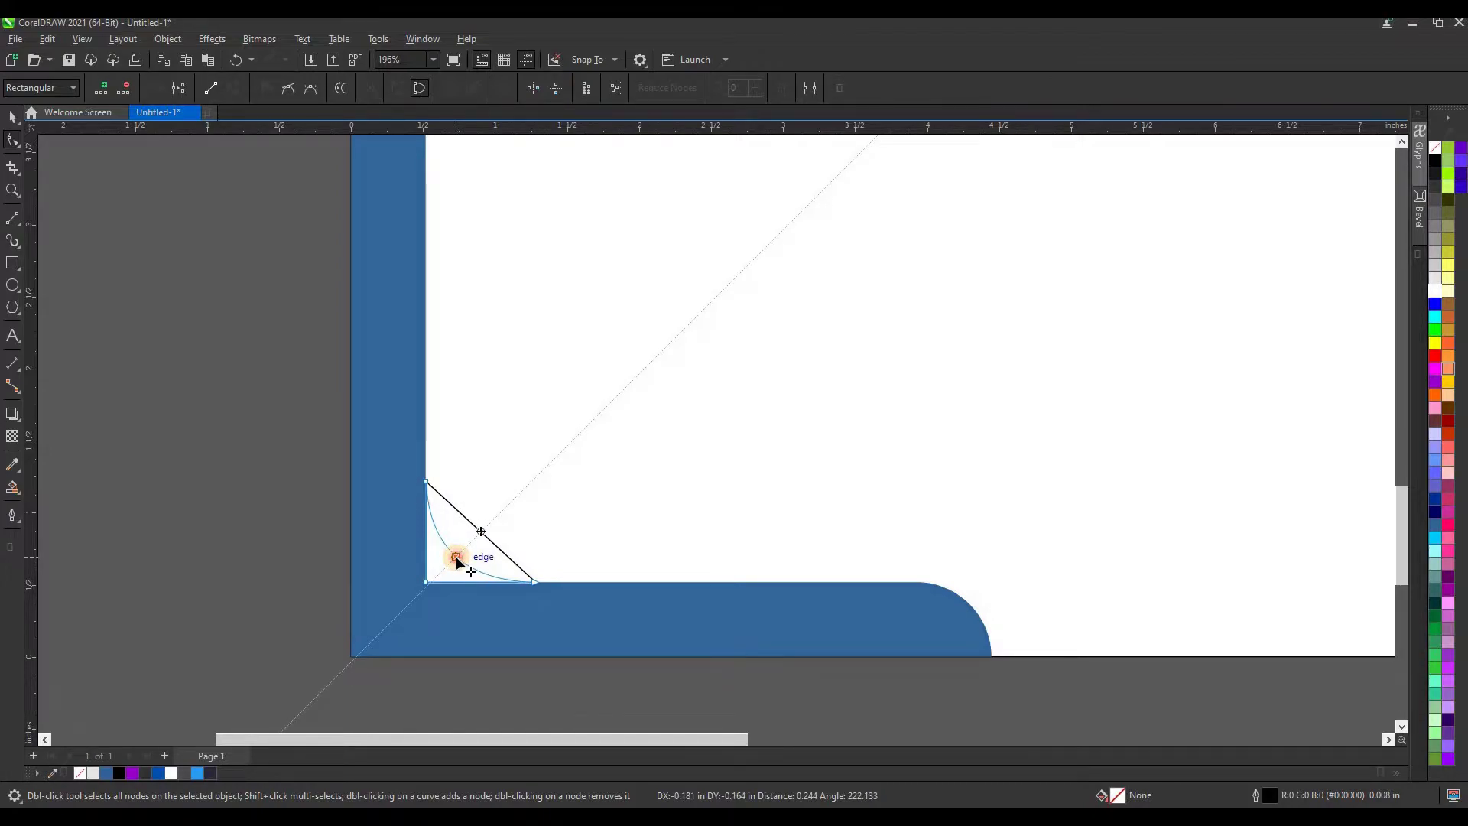
pyautogui.moveTo(458, 564); pyautogui.dragTo(458, 560)
pyautogui.click(20, 139)
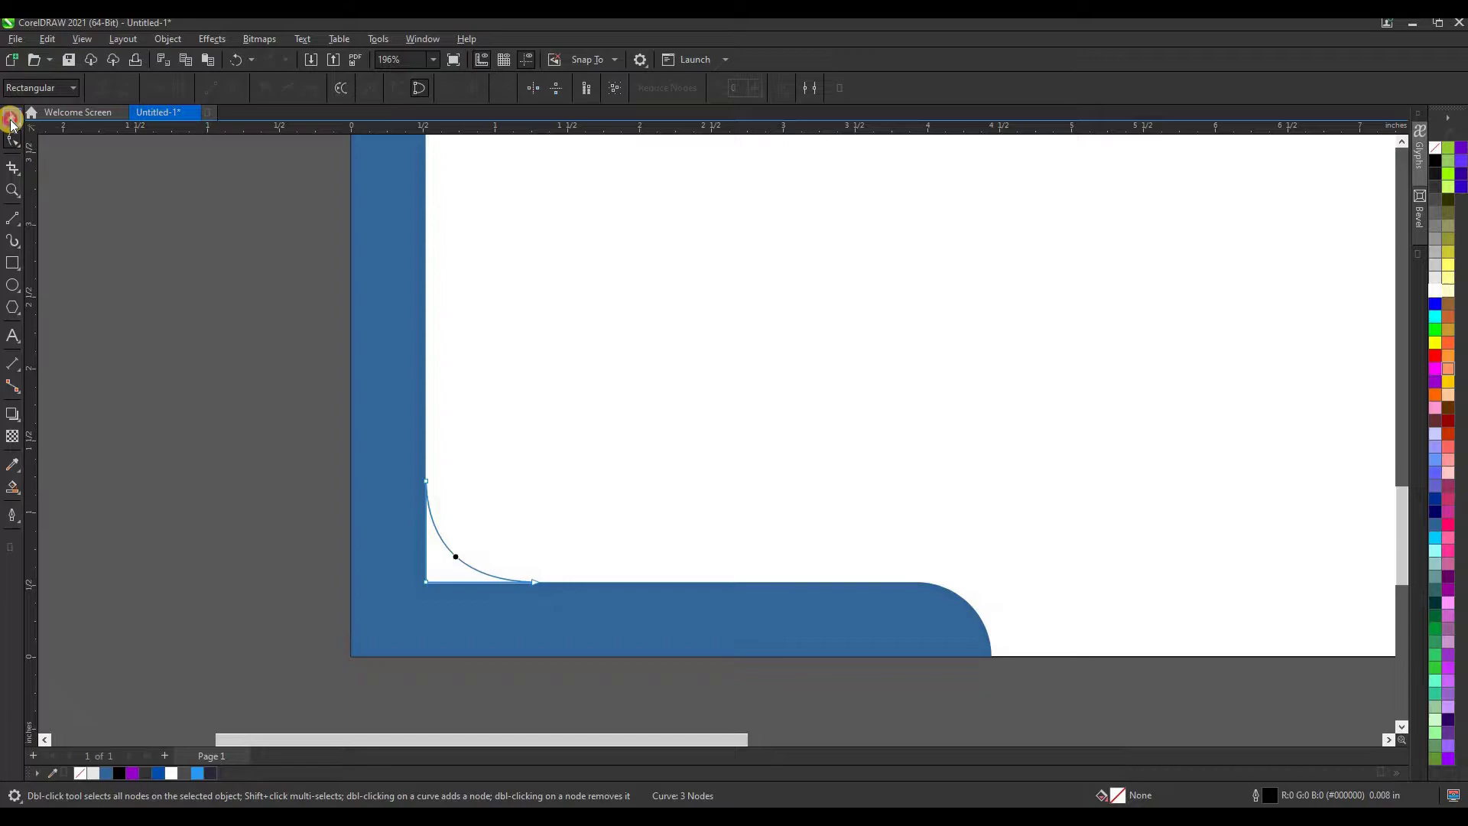
# Step: Fill the curved corner piece with the band's blue
pyautogui.click(10, 119)
pyautogui.click(198, 772)
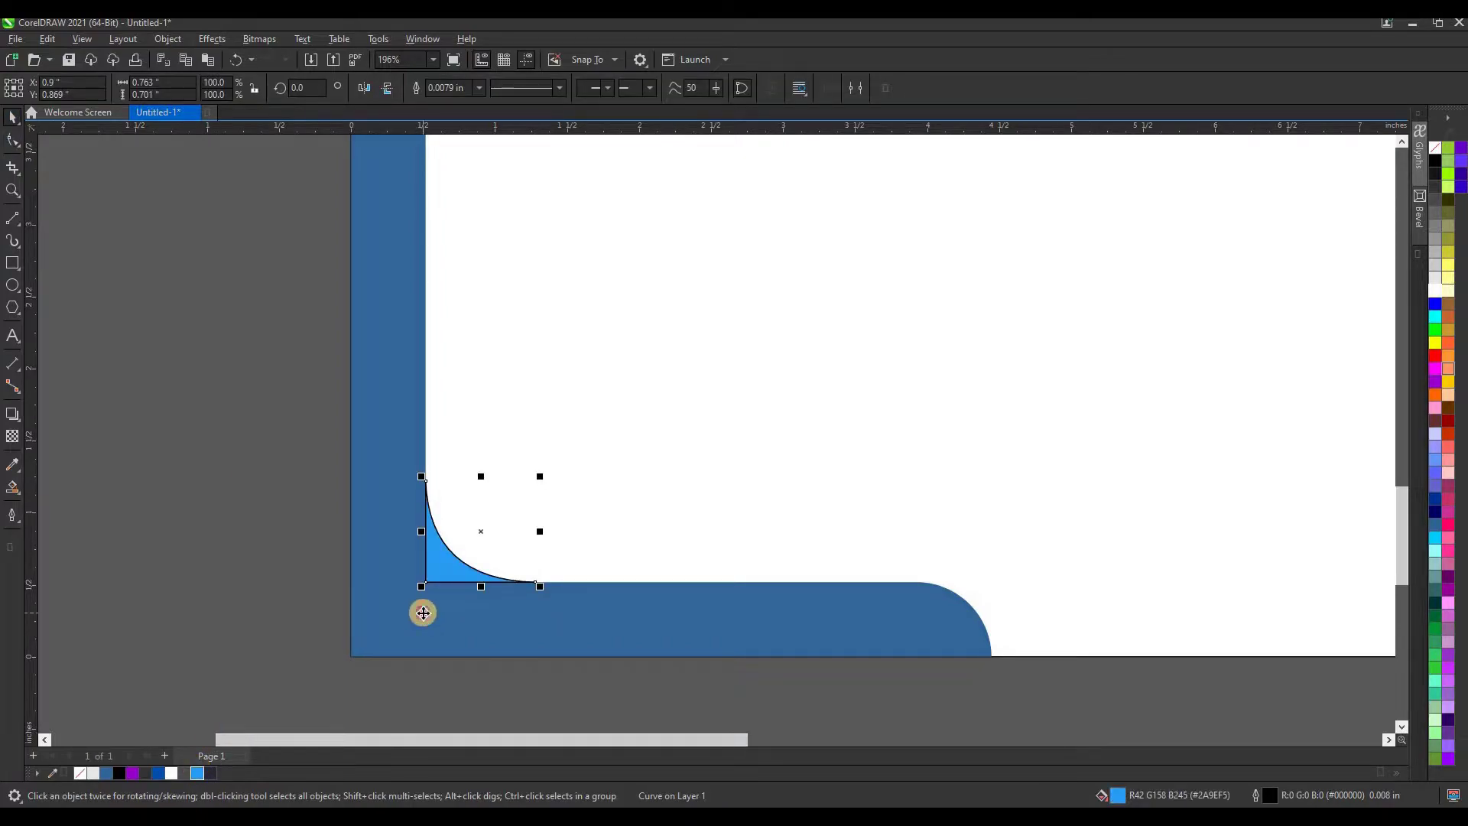
pyautogui.click(450, 93)
pyautogui.click(360, 528)
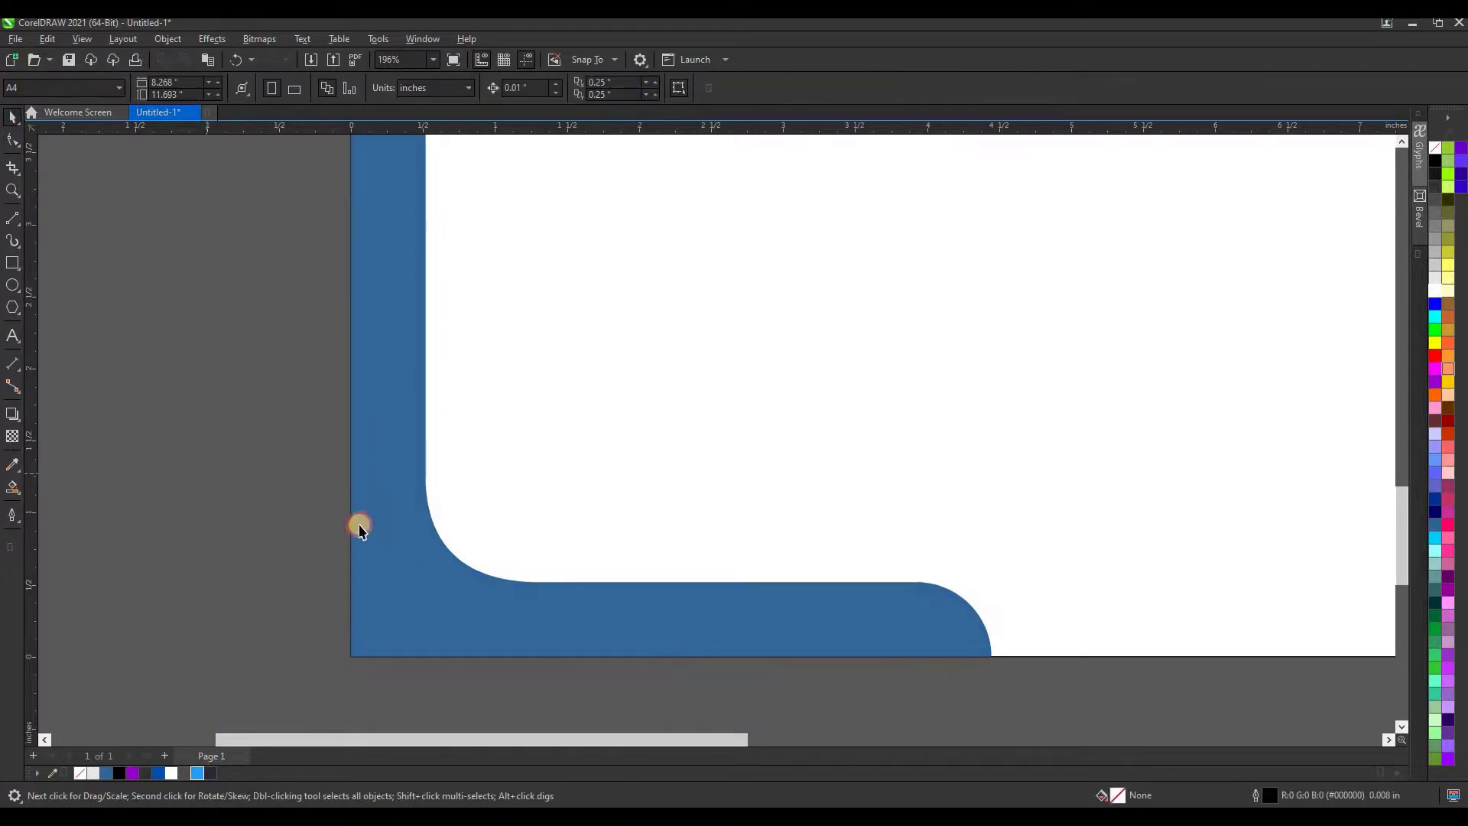
pyautogui.scroll(-2, 359, 528)
pyautogui.scroll(-2, 600, 519)
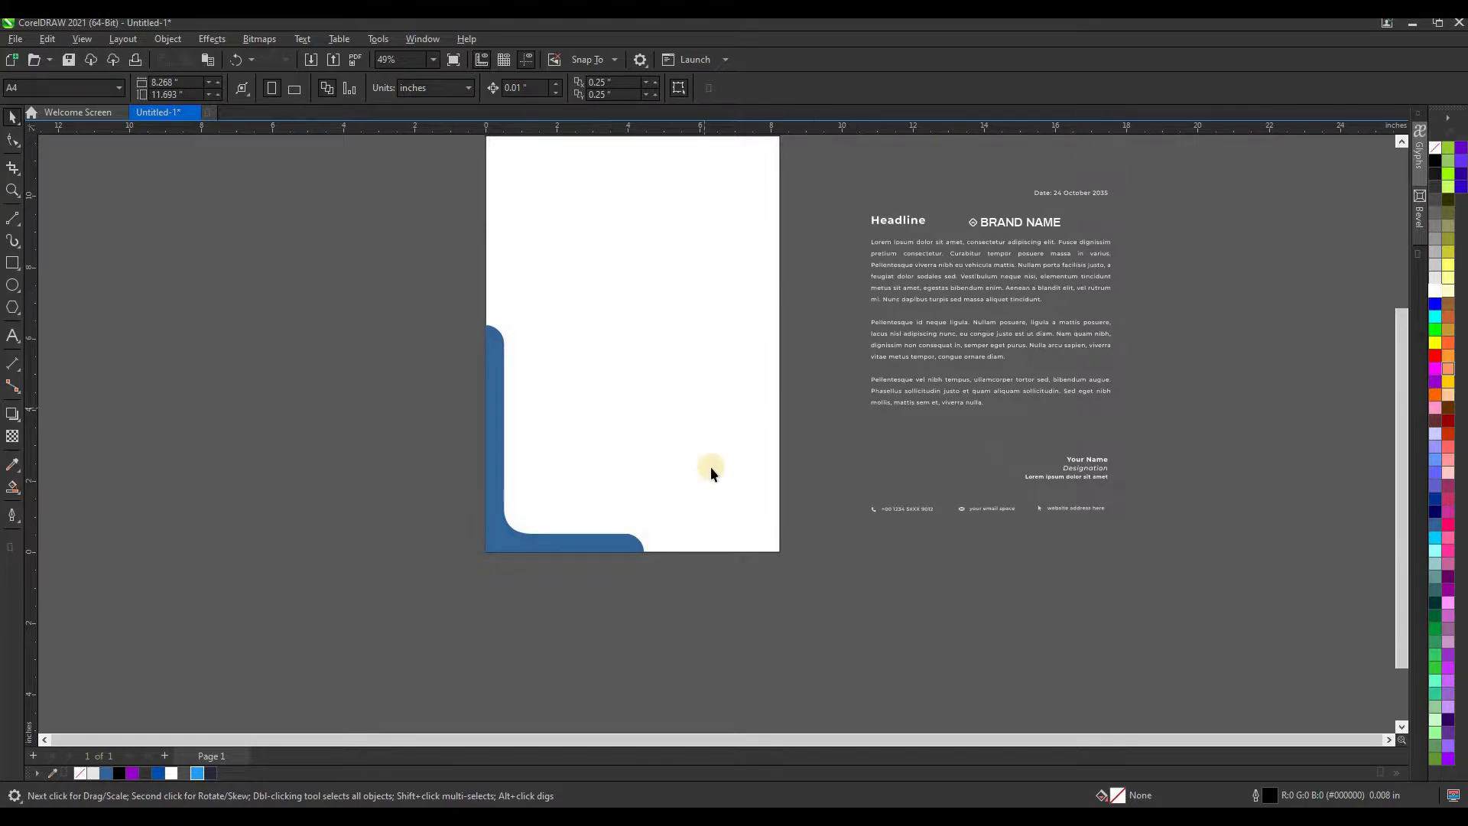
# Step: Draw a page-bottom rectangle with 0.653 in rounded top corners, filled #282A39
pyautogui.scroll(2, 709, 471)
pyautogui.click(12, 262)
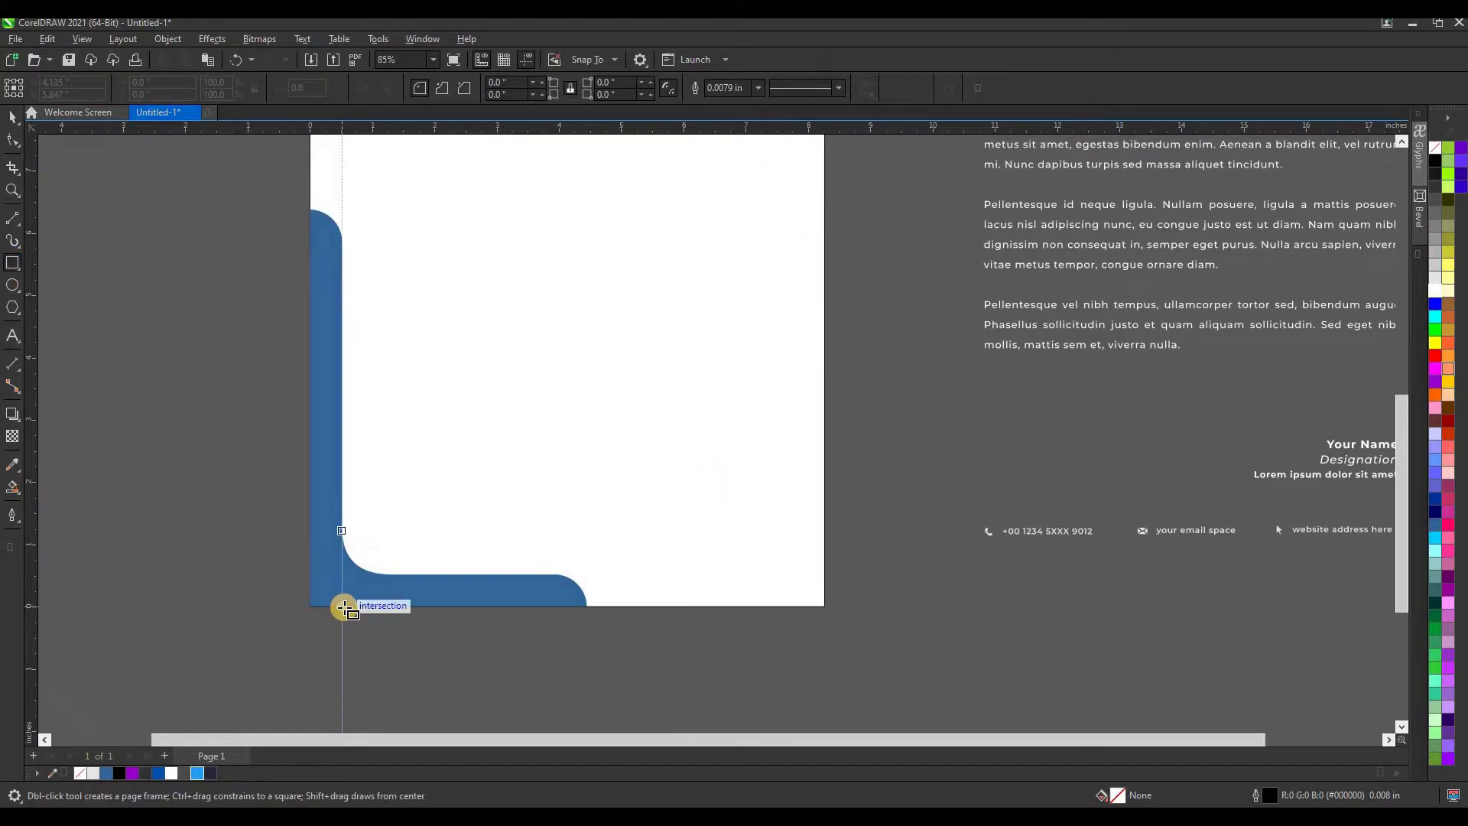
pyautogui.moveTo(368, 605); pyautogui.dragTo(824, 525)
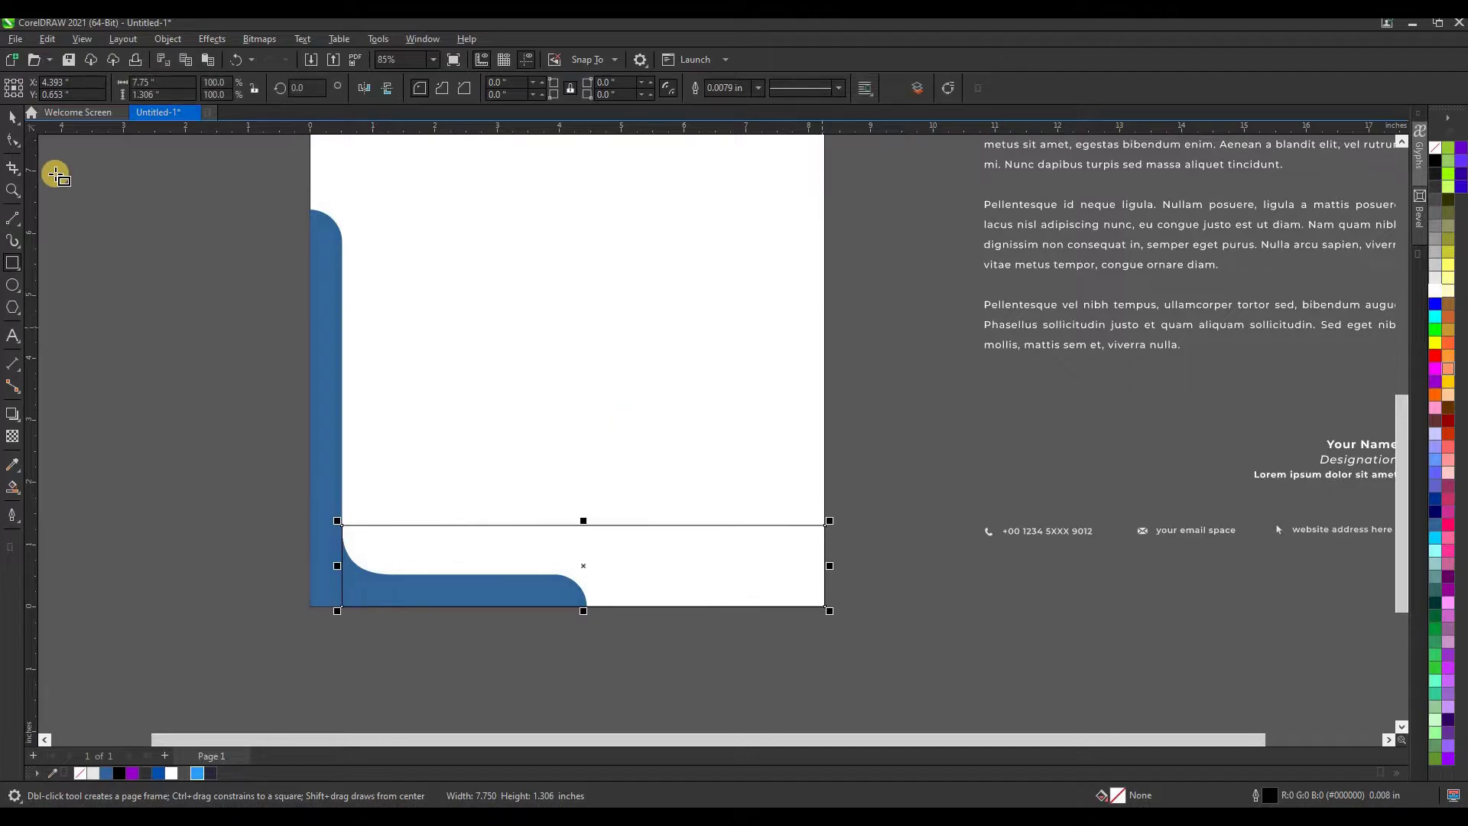
pyautogui.click(12, 140)
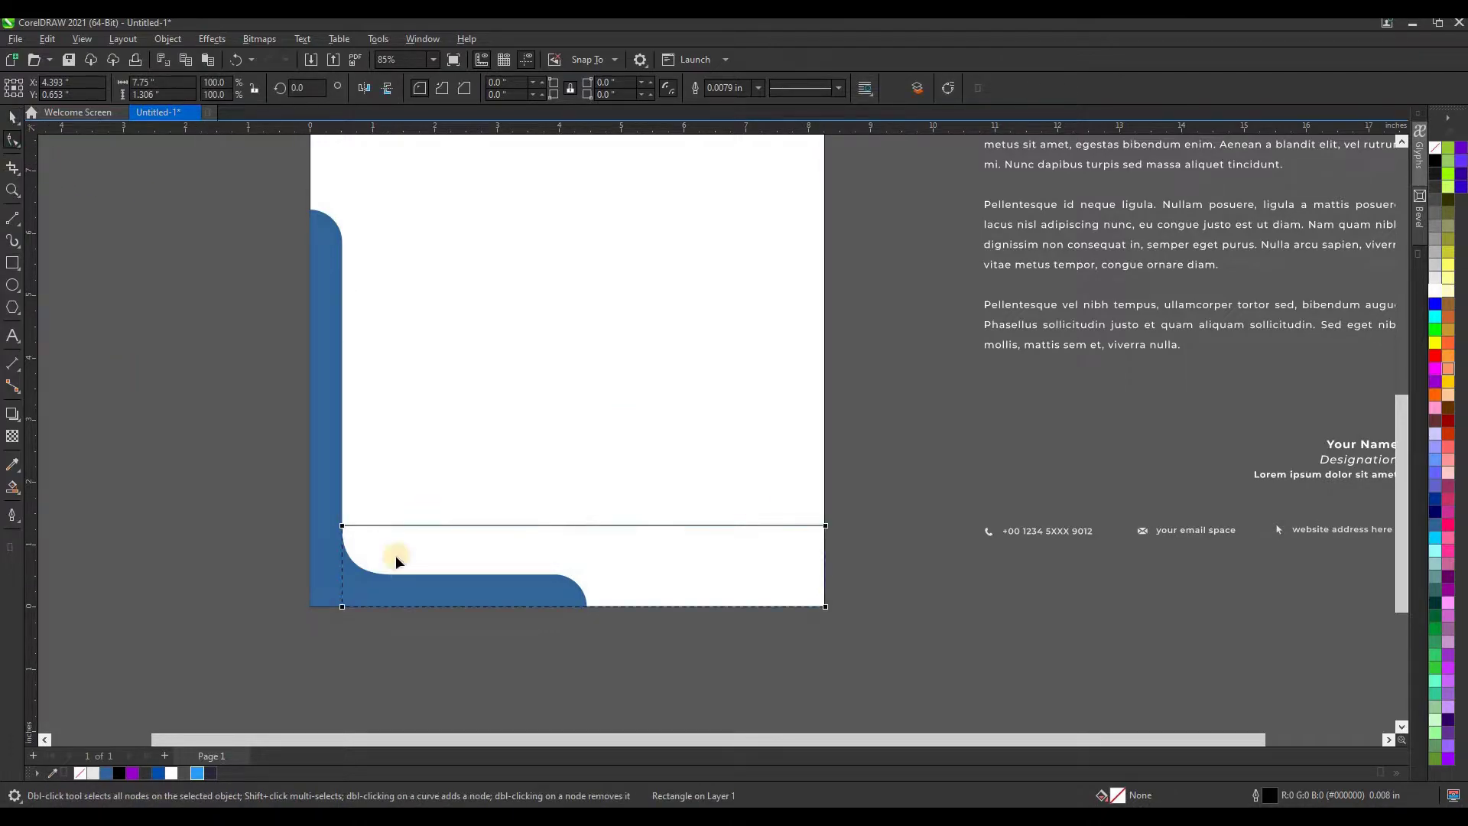
pyautogui.click(341, 527)
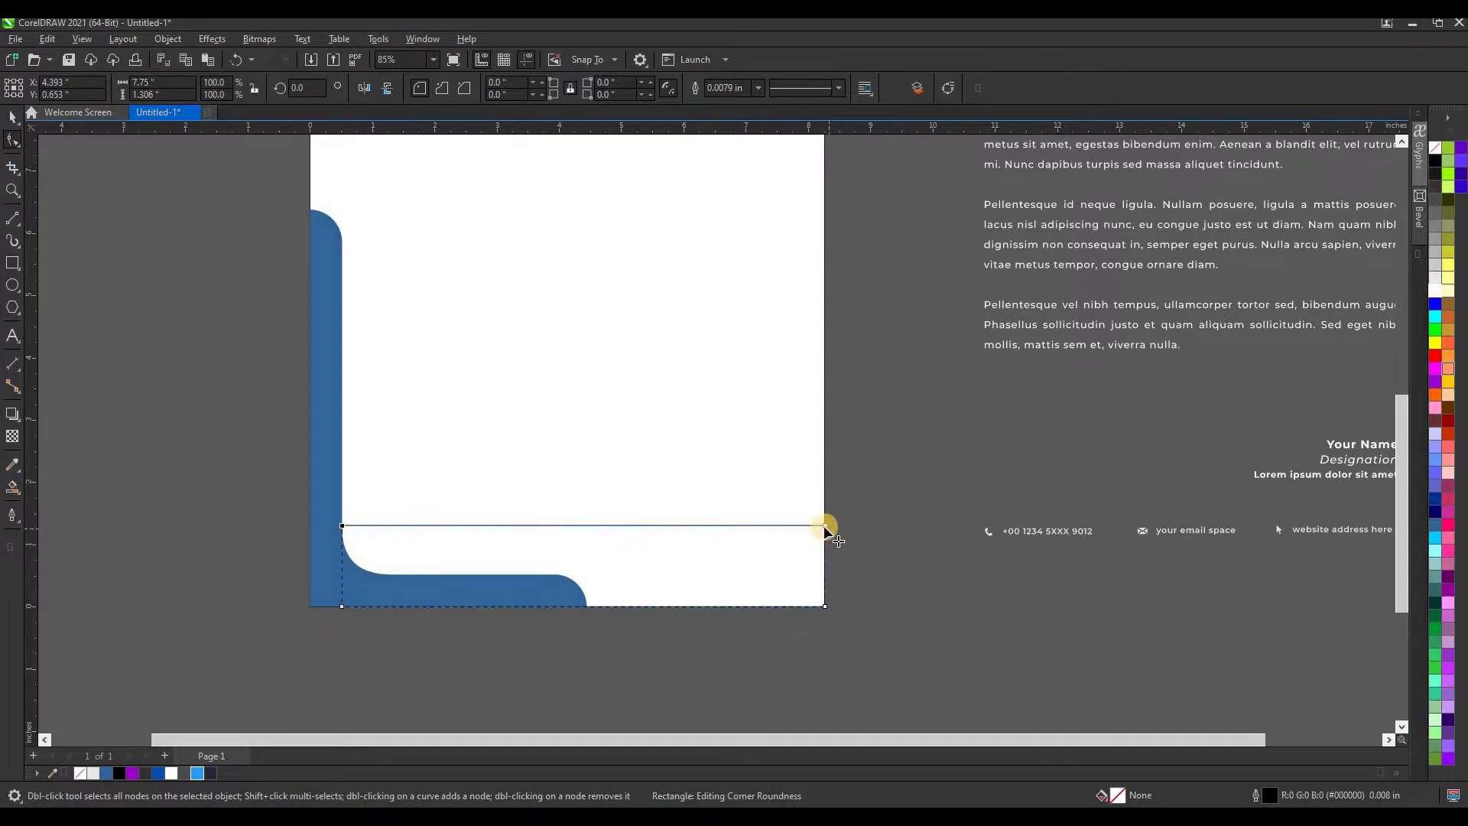
pyautogui.moveTo(346, 527); pyautogui.dragTo(416, 568)
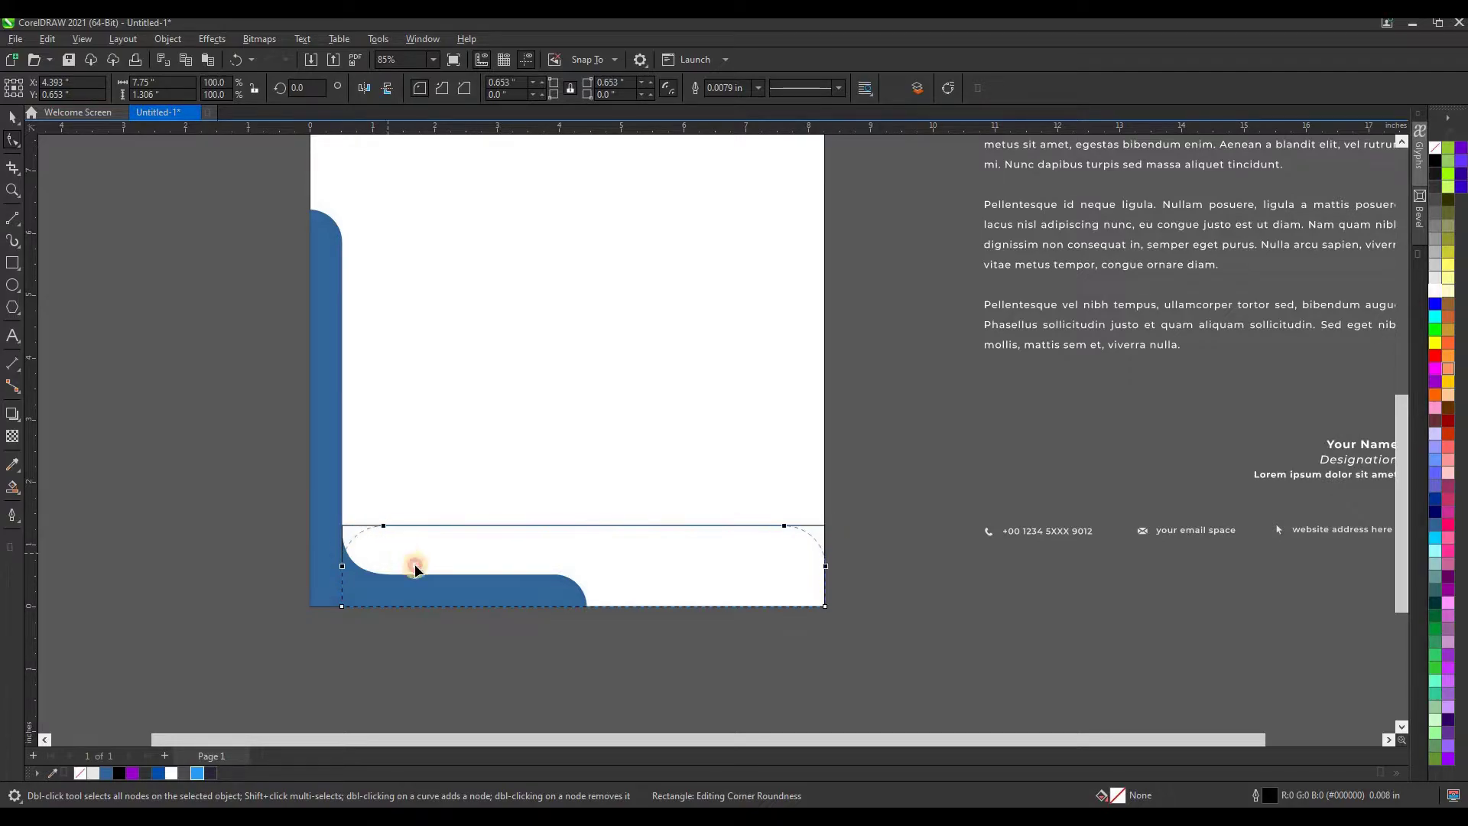
pyautogui.click(12, 117)
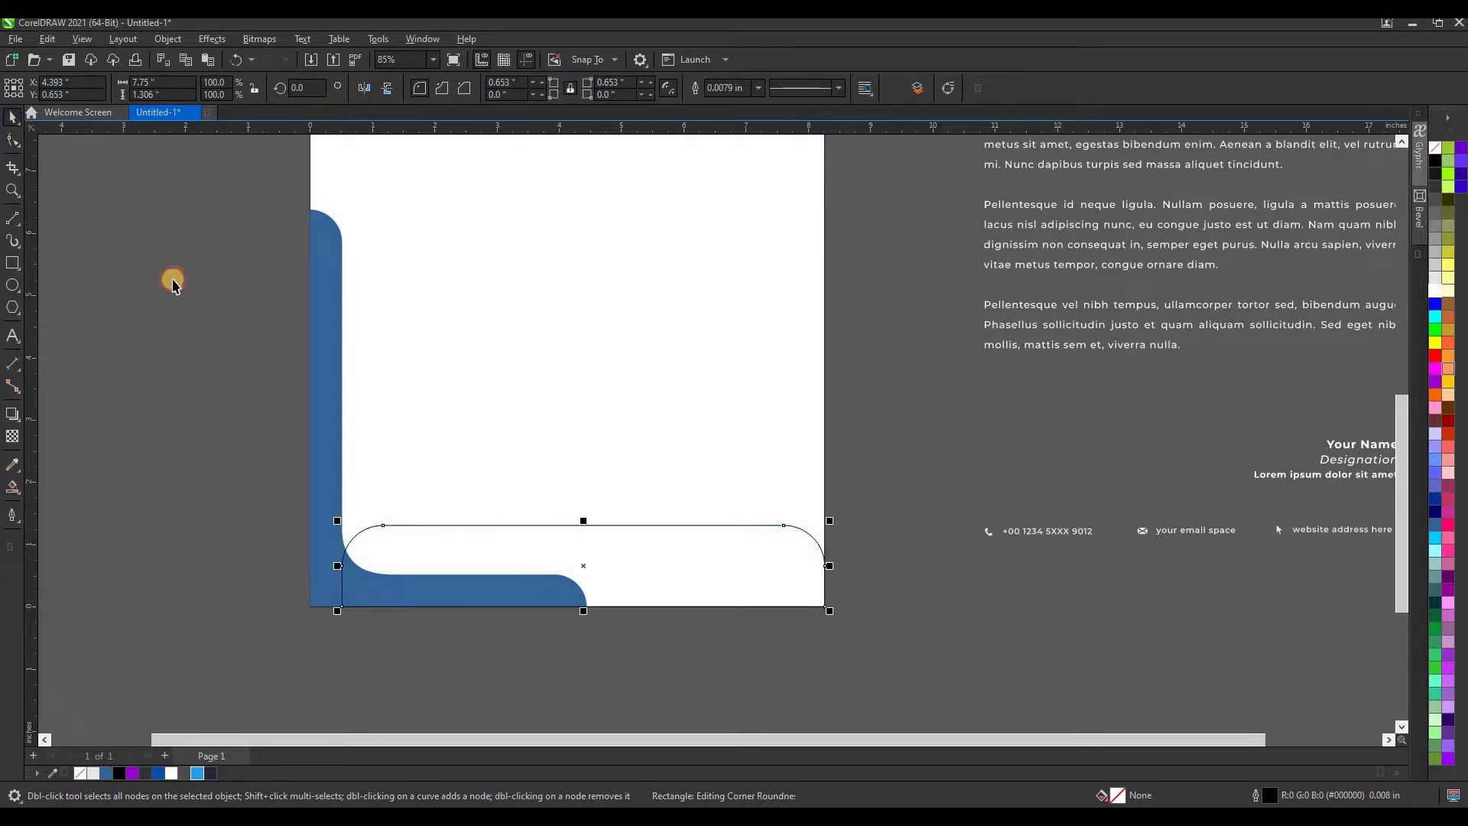
pyautogui.click(210, 773)
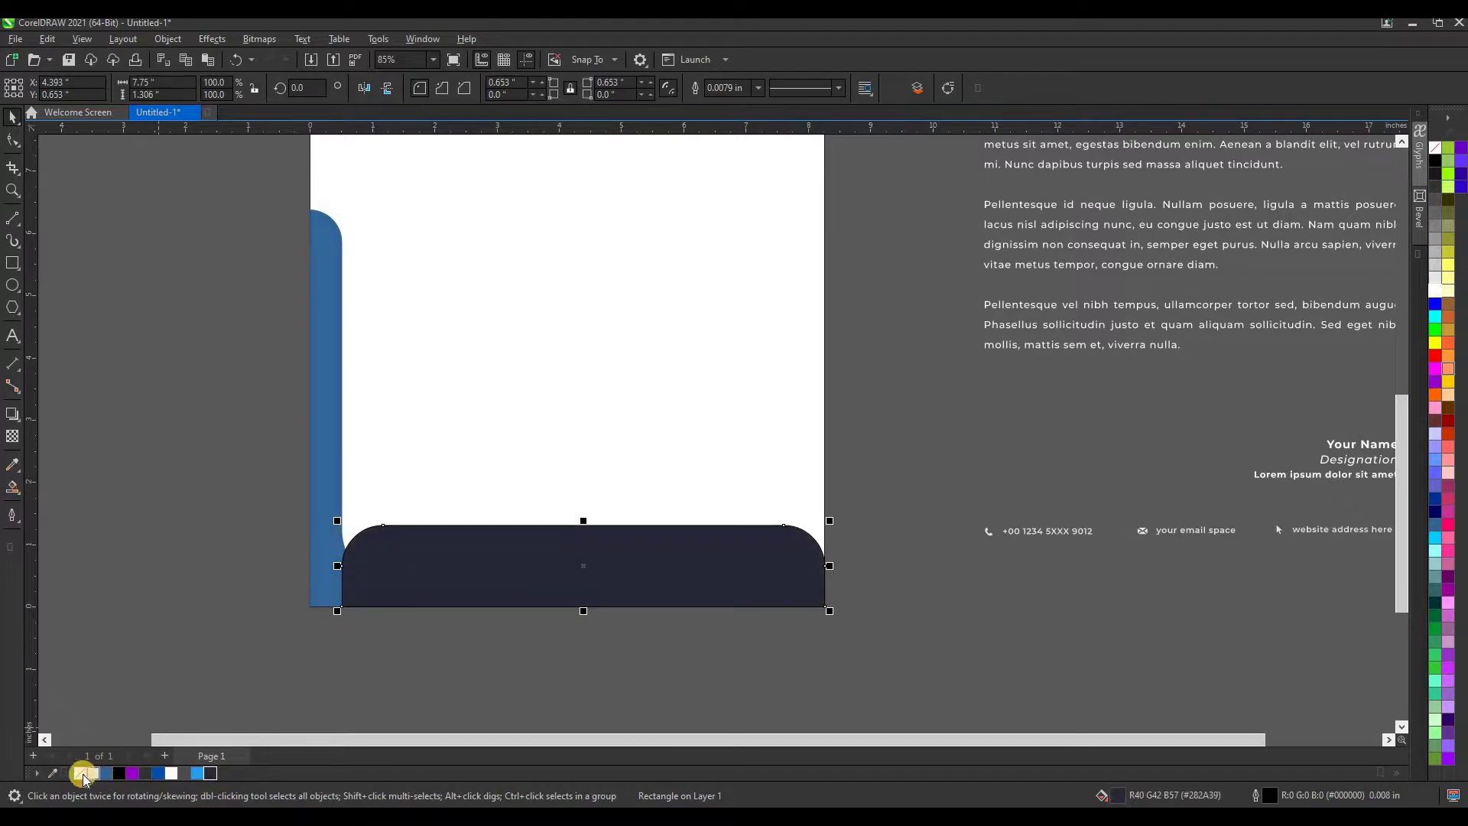
pyautogui.click(315, 523)
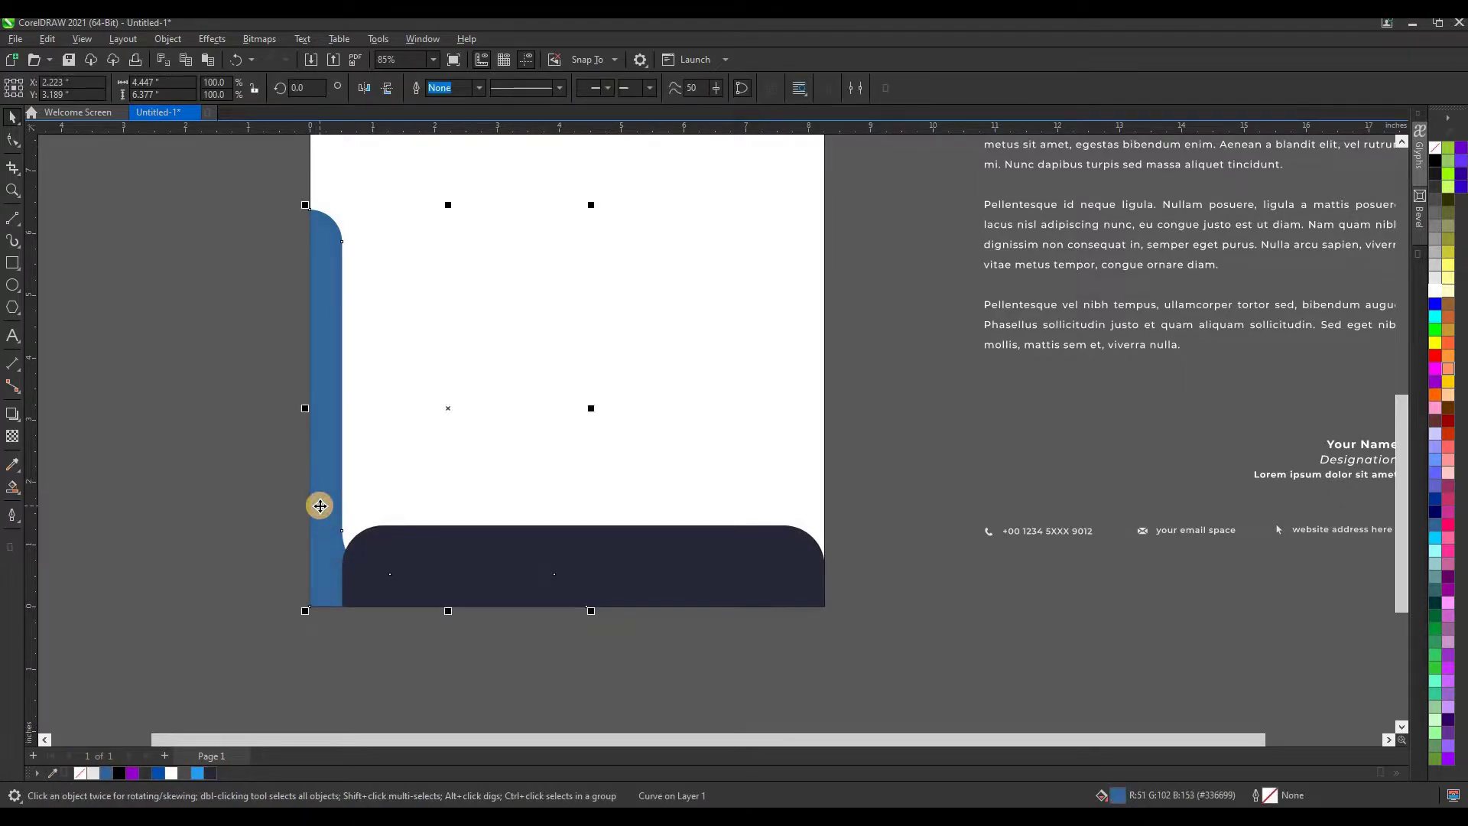
# Step: Bring the blue band to front and give it a 0.25 in outline
pyautogui.hotkey('shift', 'pageup')
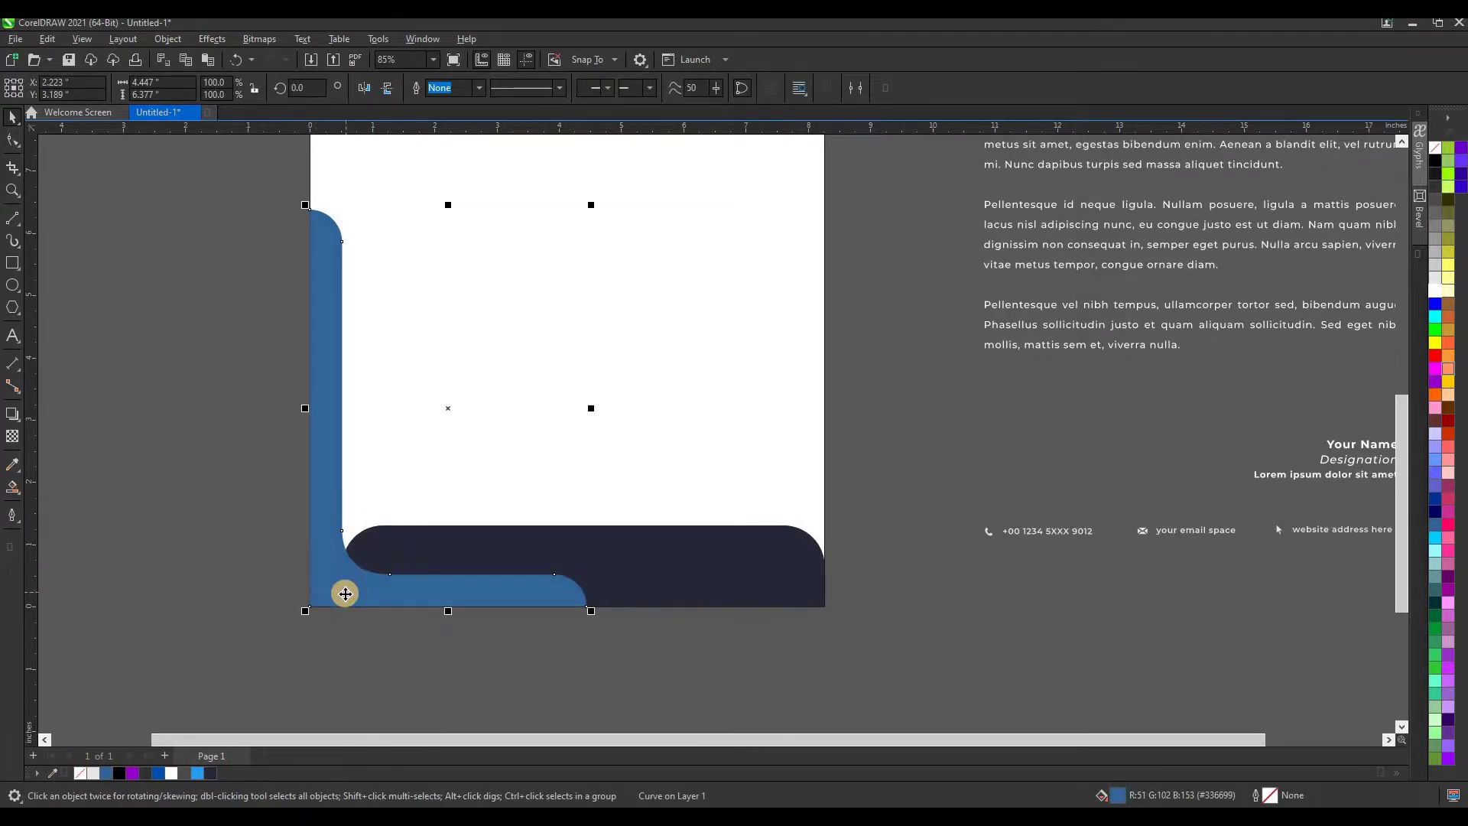
pyautogui.click(329, 630)
pyautogui.click(341, 587)
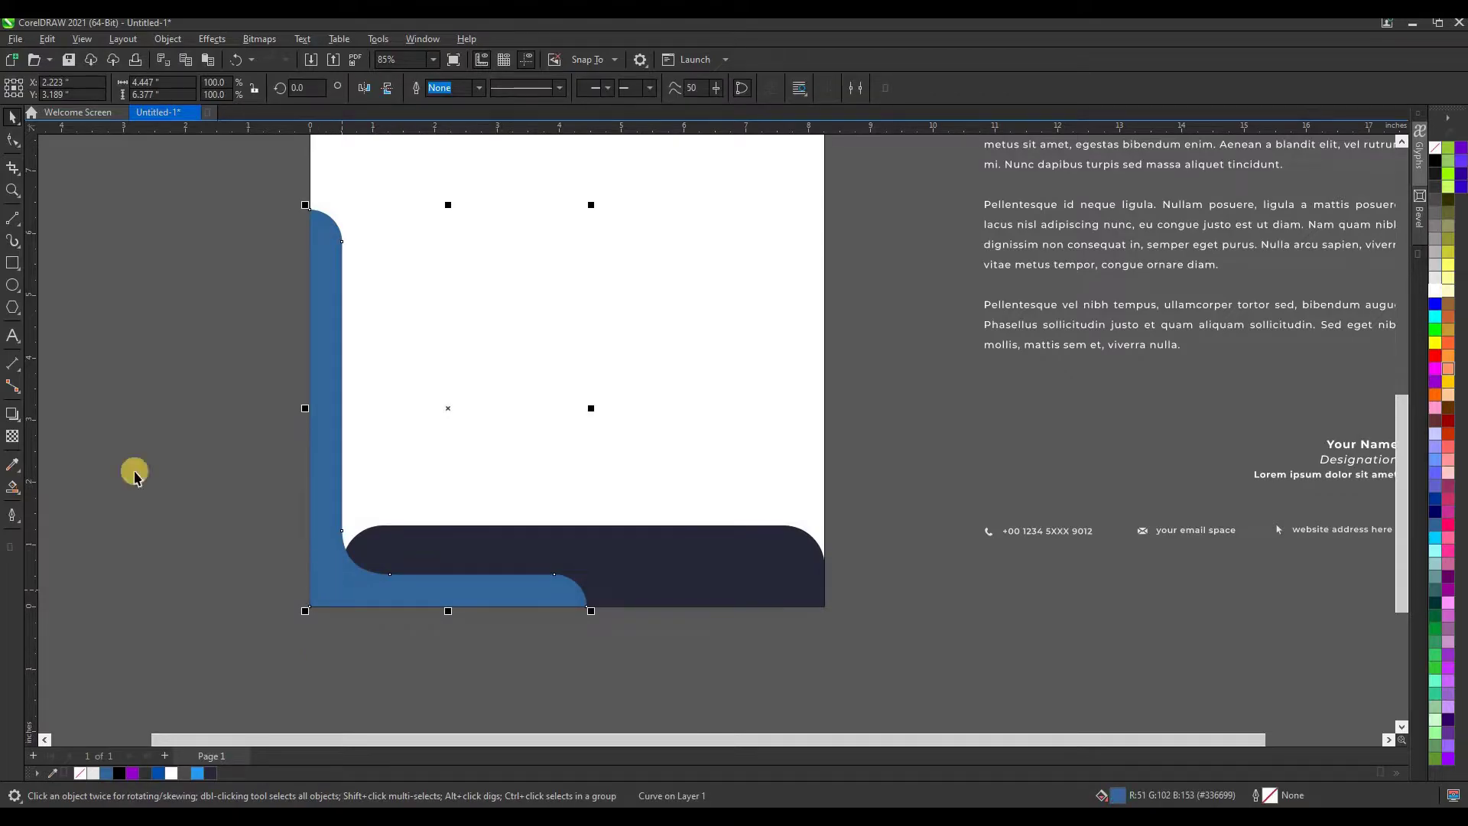
pyautogui.click(12, 513)
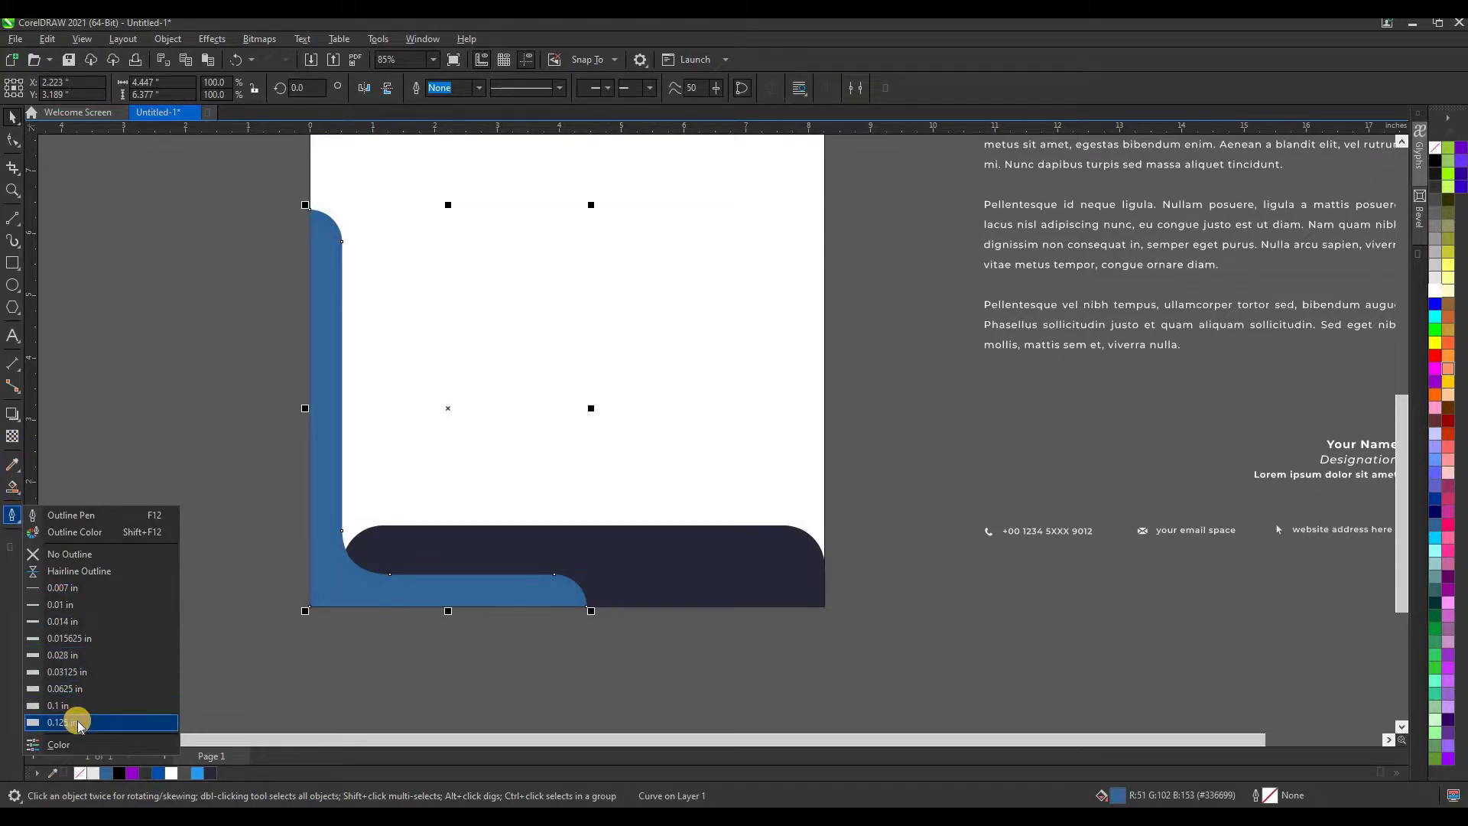
pyautogui.click(72, 719)
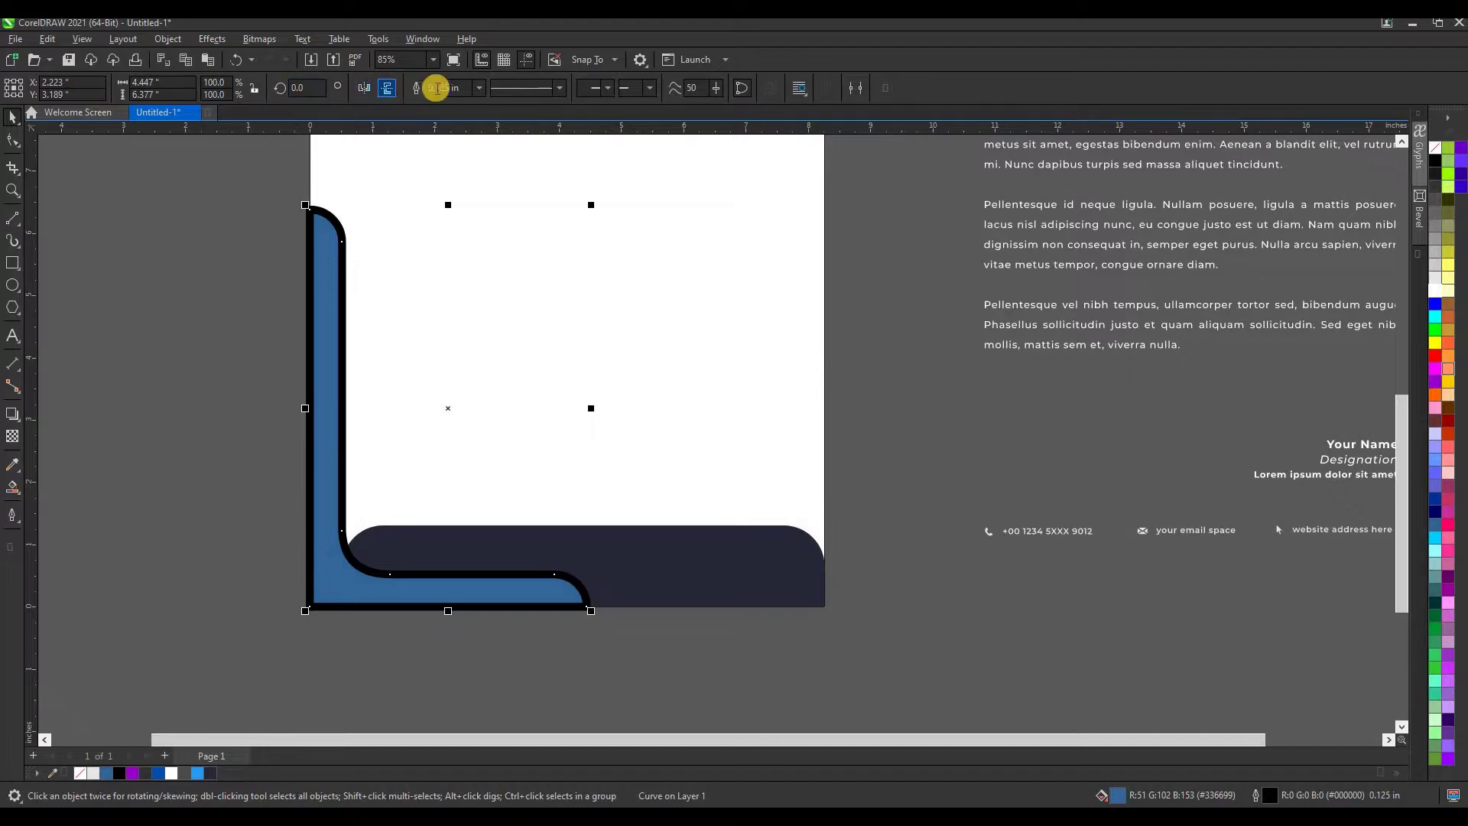
pyautogui.click(477, 88)
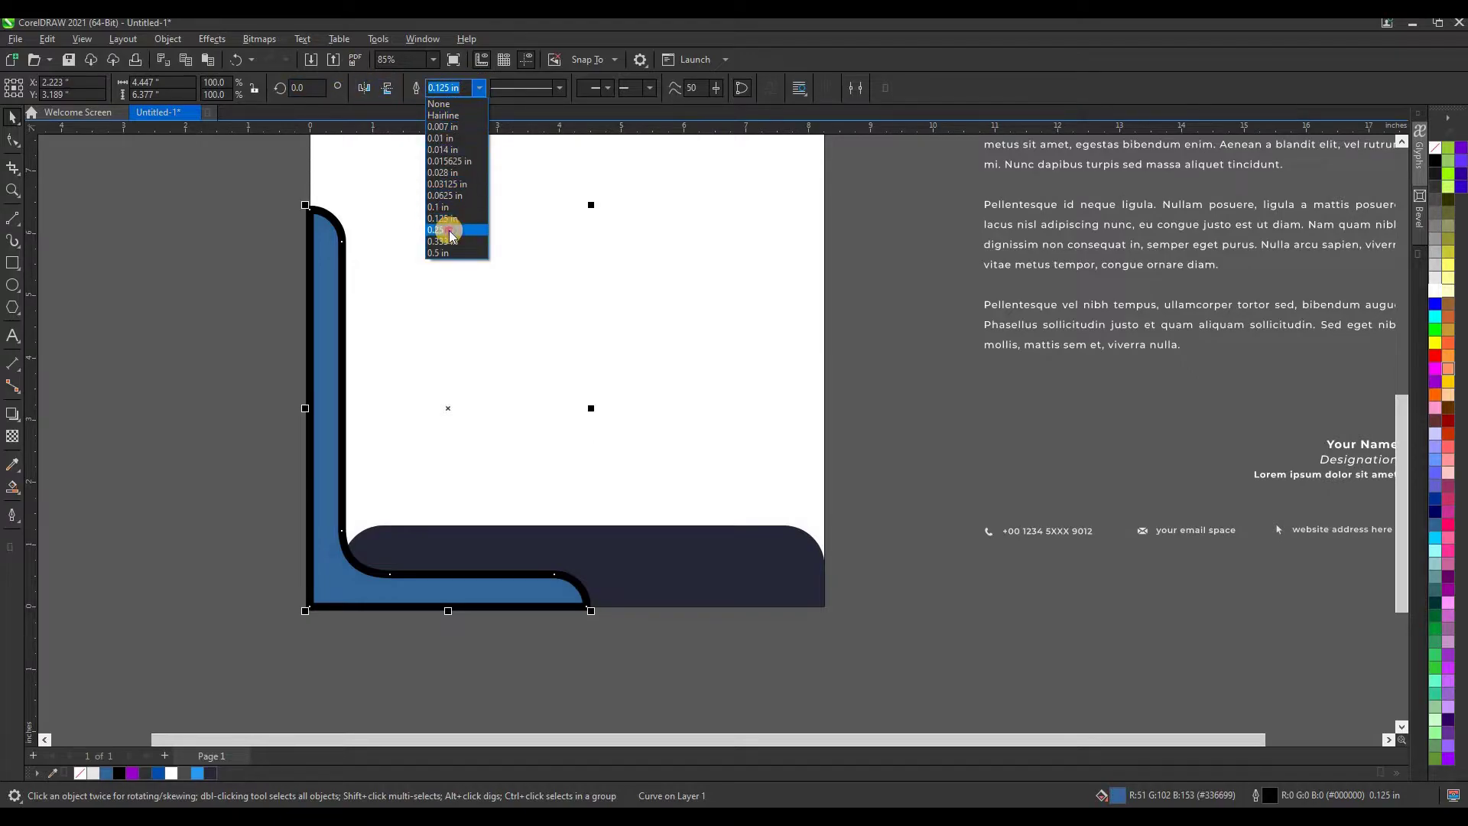
pyautogui.click(447, 231)
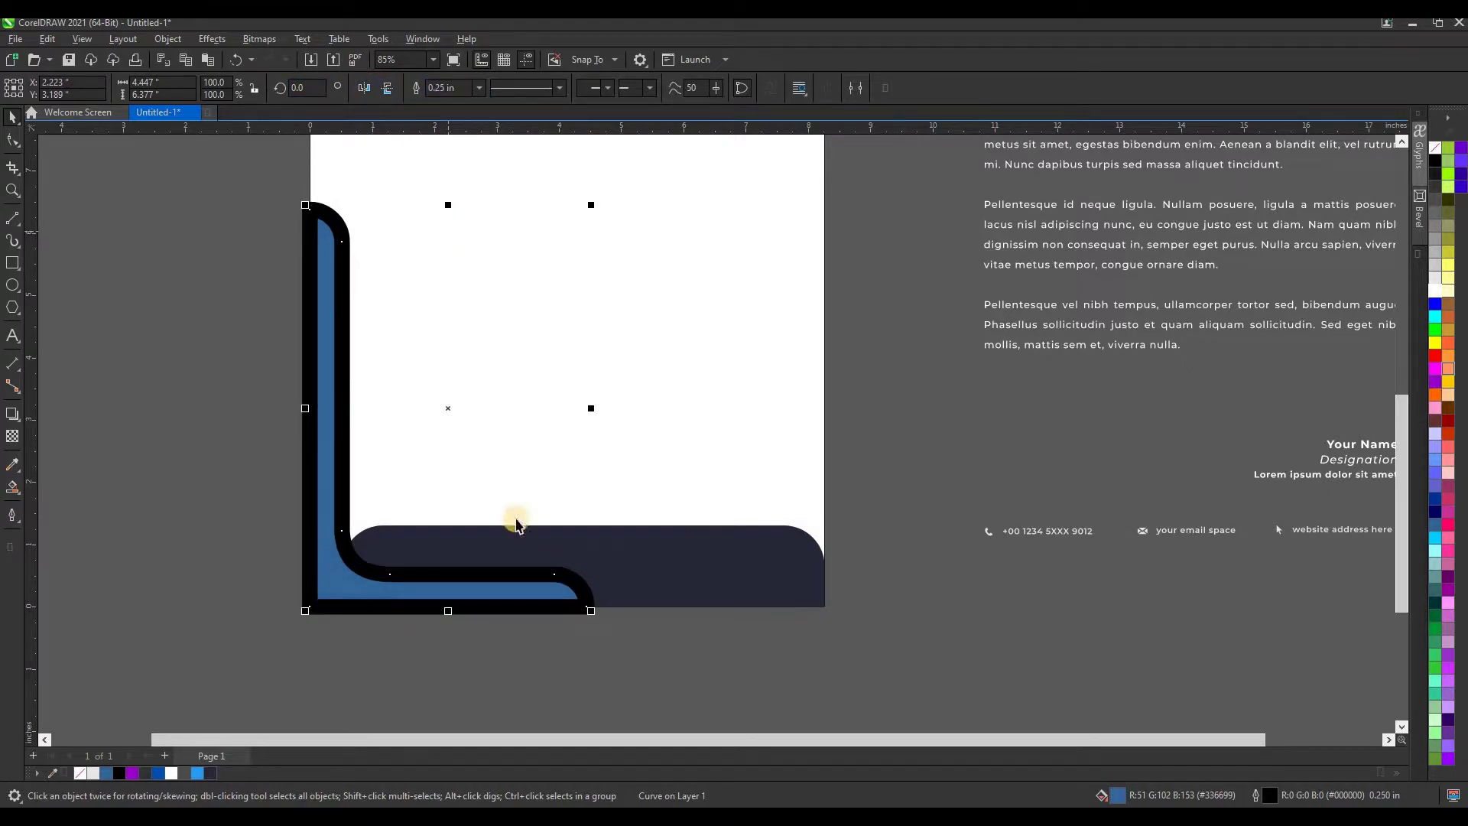
# Step: Convert the blue band's outline into a separate object
pyautogui.click(608, 656)
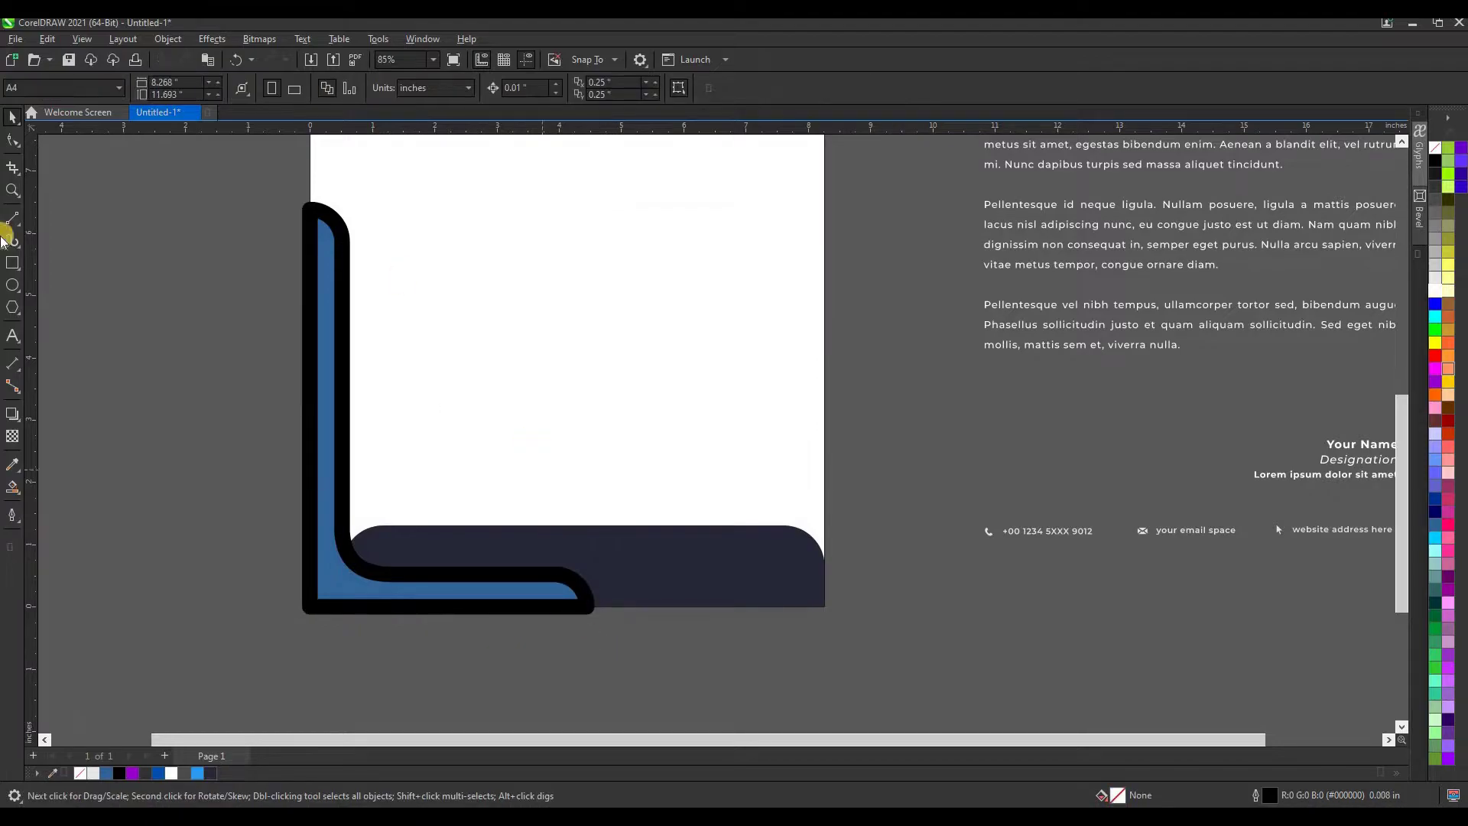
pyautogui.click(585, 601)
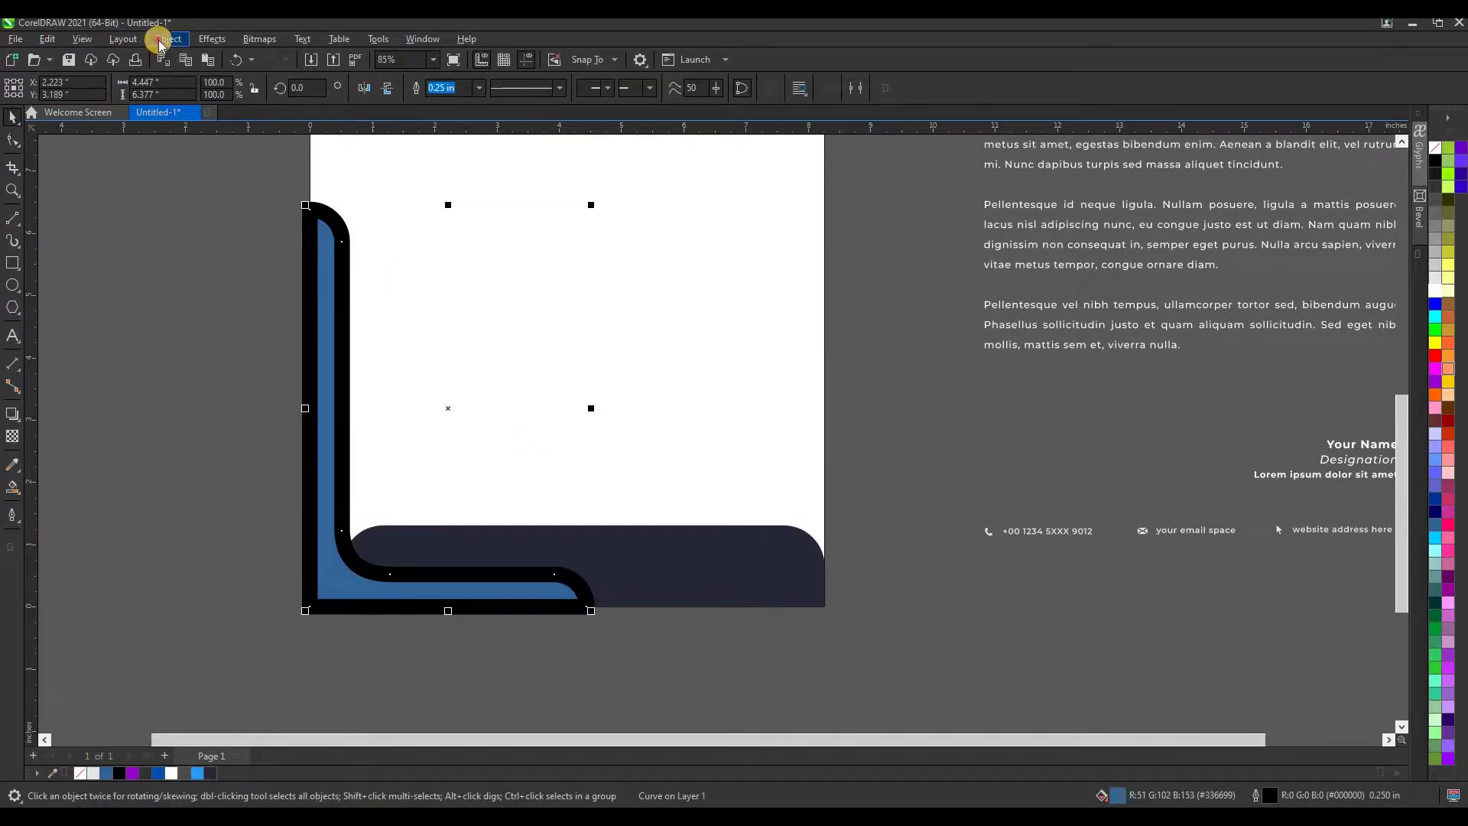
pyautogui.click(167, 39)
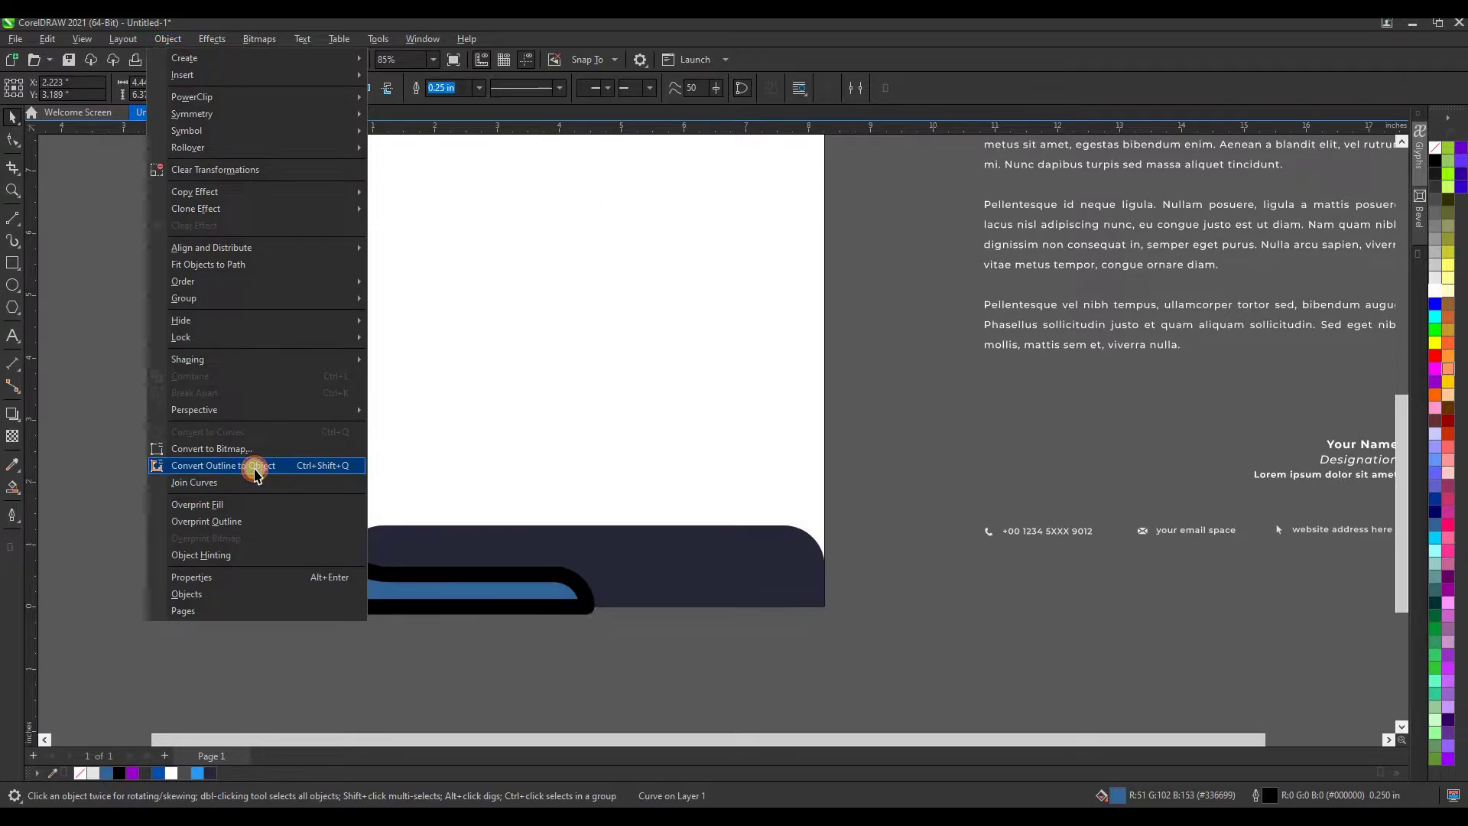
pyautogui.click(254, 468)
pyautogui.click(187, 491)
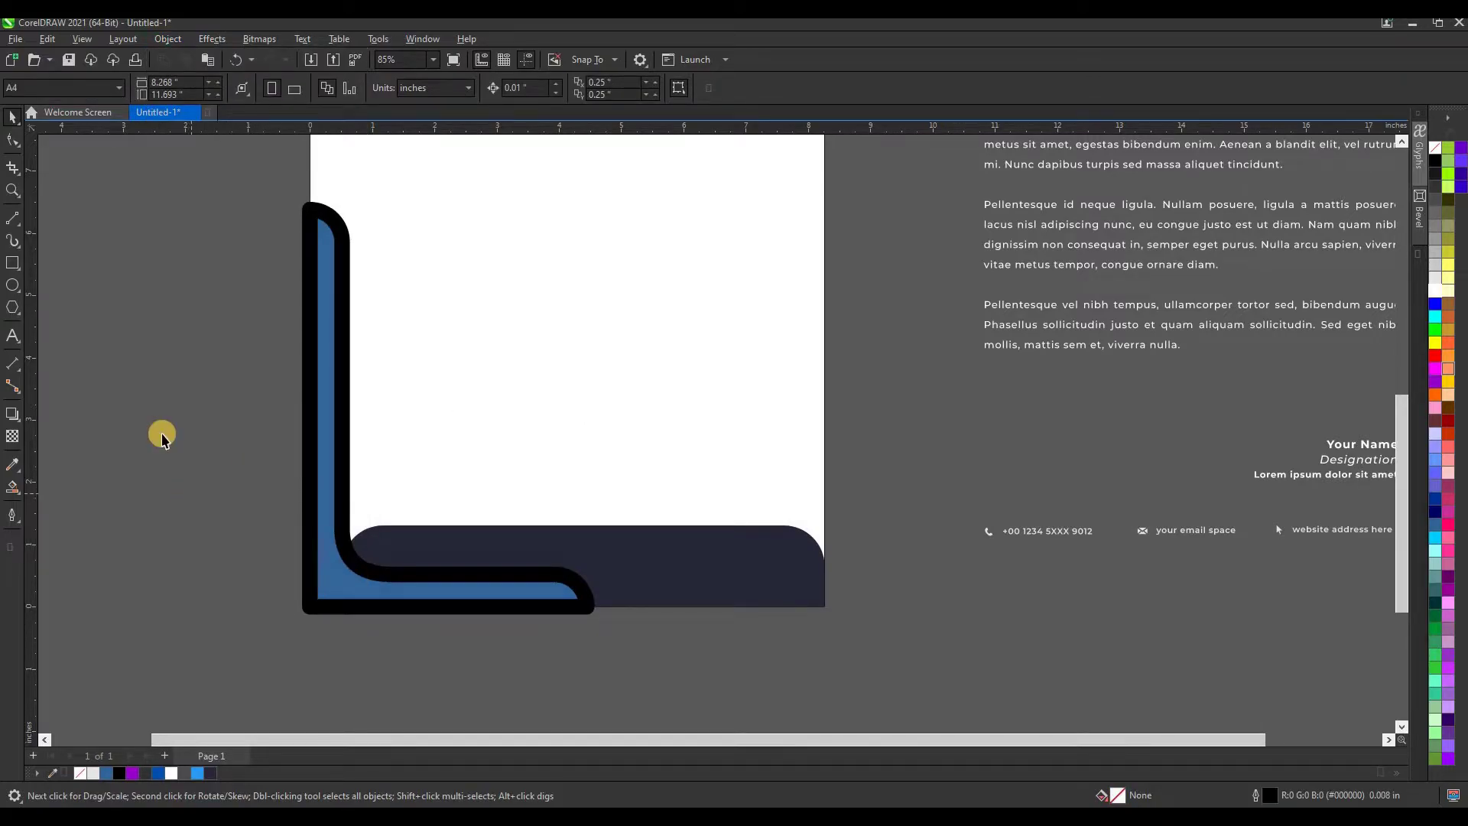
# Step: Trim the navy bar with the outline shape, then delete the outline shape
pyautogui.click(329, 428)
pyautogui.keyDown('shift'); pyautogui.click(645, 535); pyautogui.keyUp('shift')
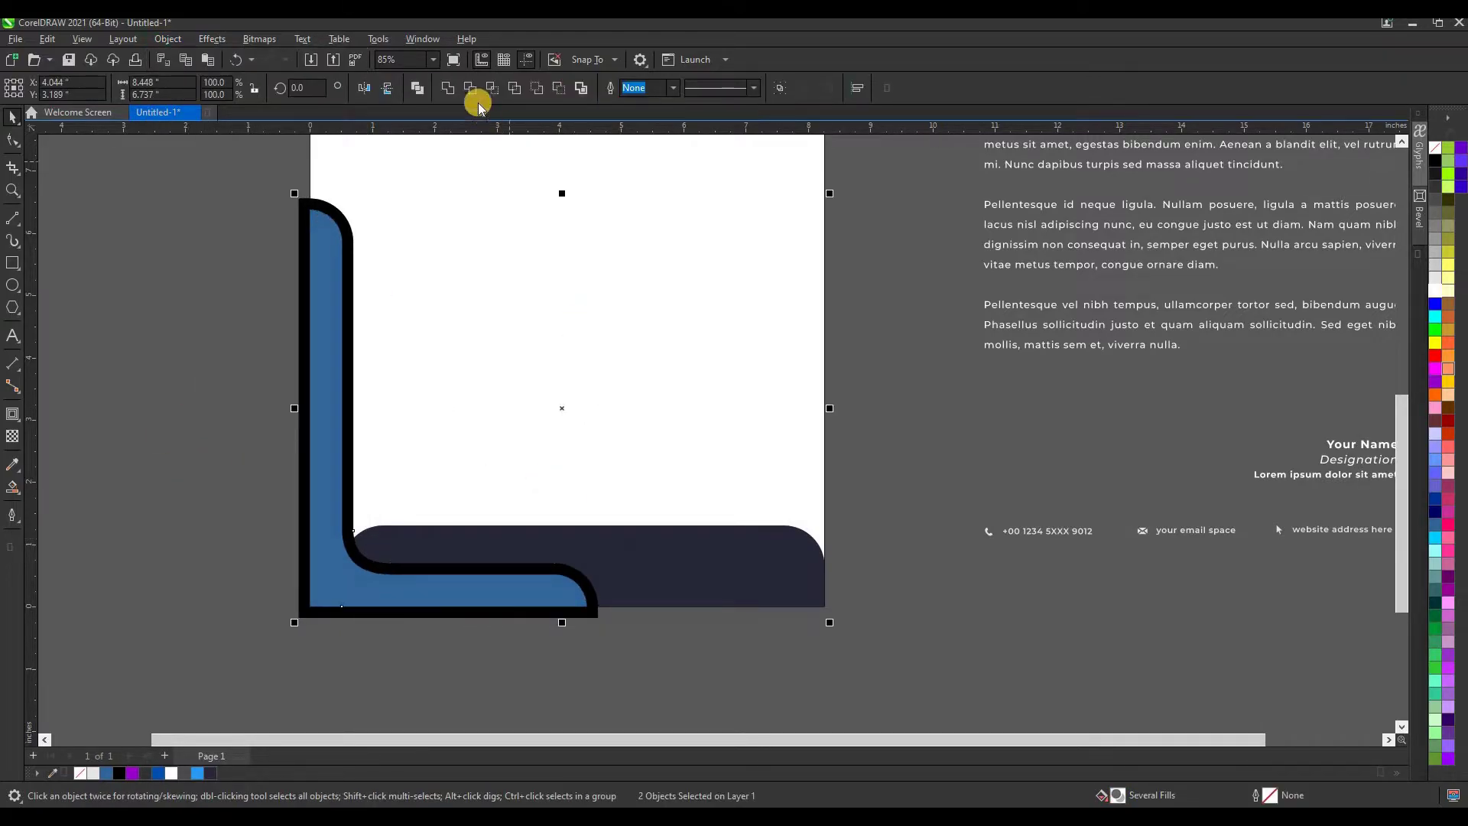
pyautogui.click(470, 89)
pyautogui.click(130, 367)
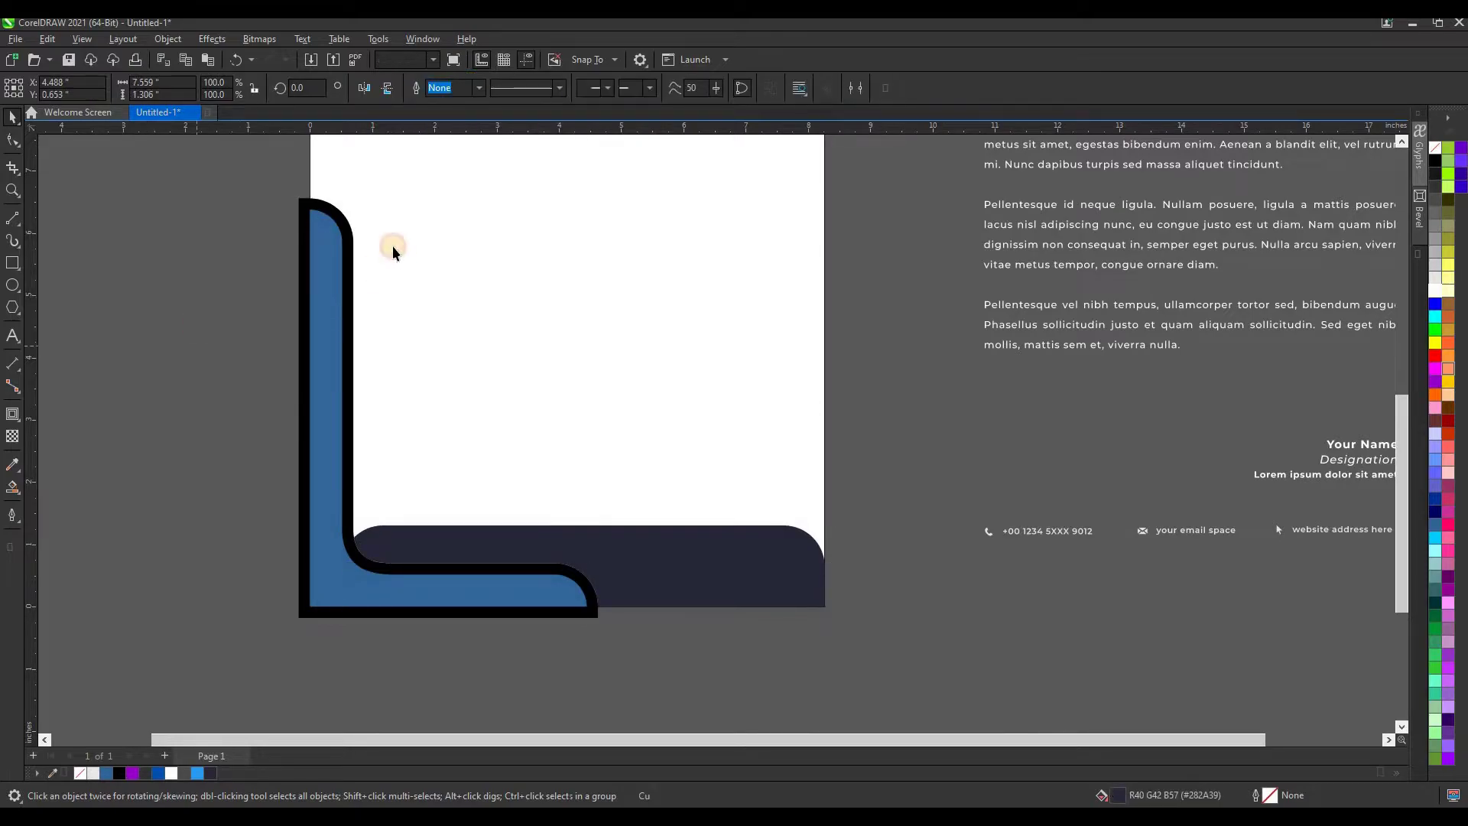
pyautogui.moveTo(346, 262); pyautogui.dragTo(160, 309)
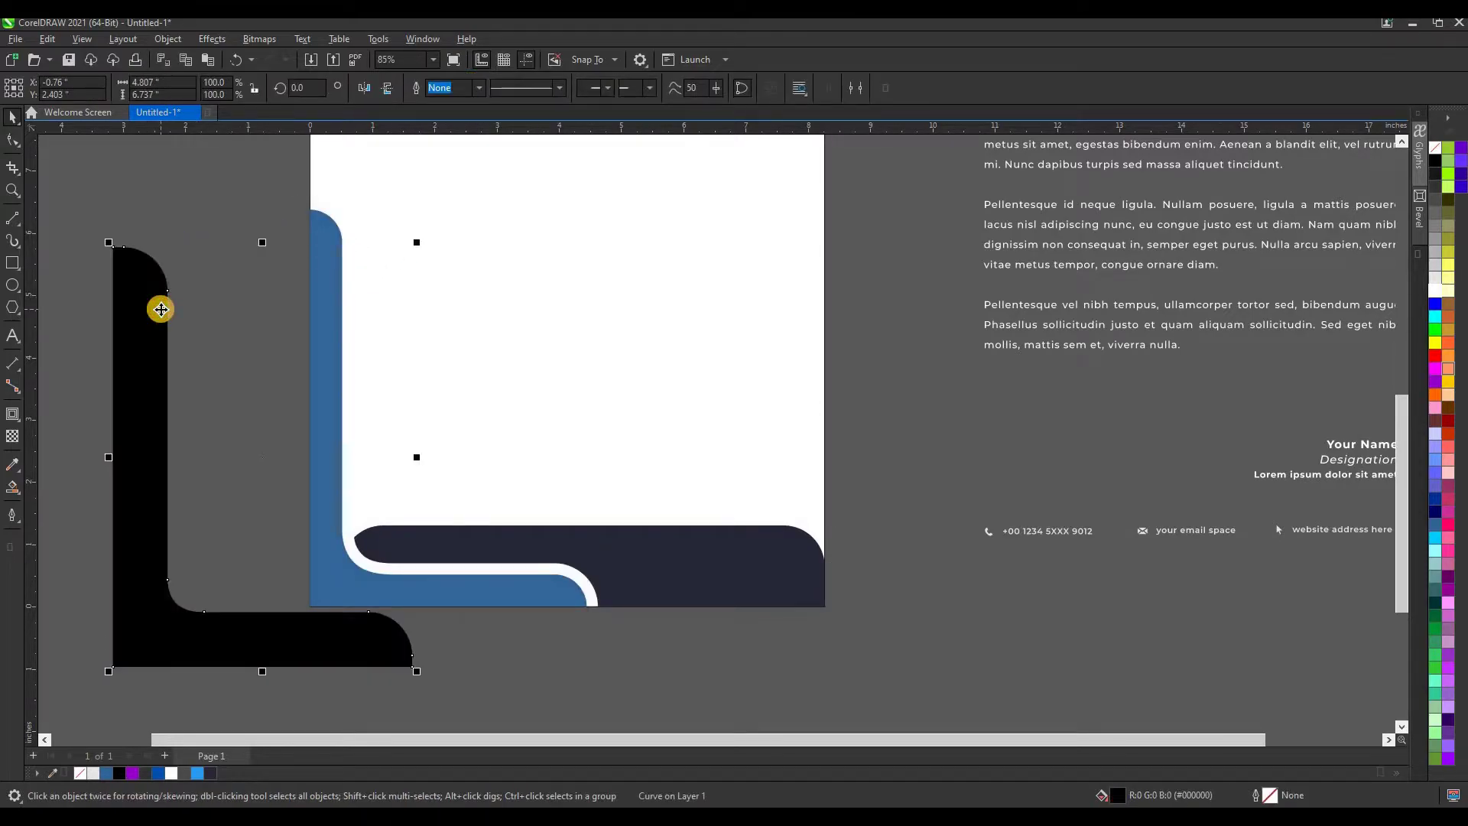
pyautogui.press('Delete')
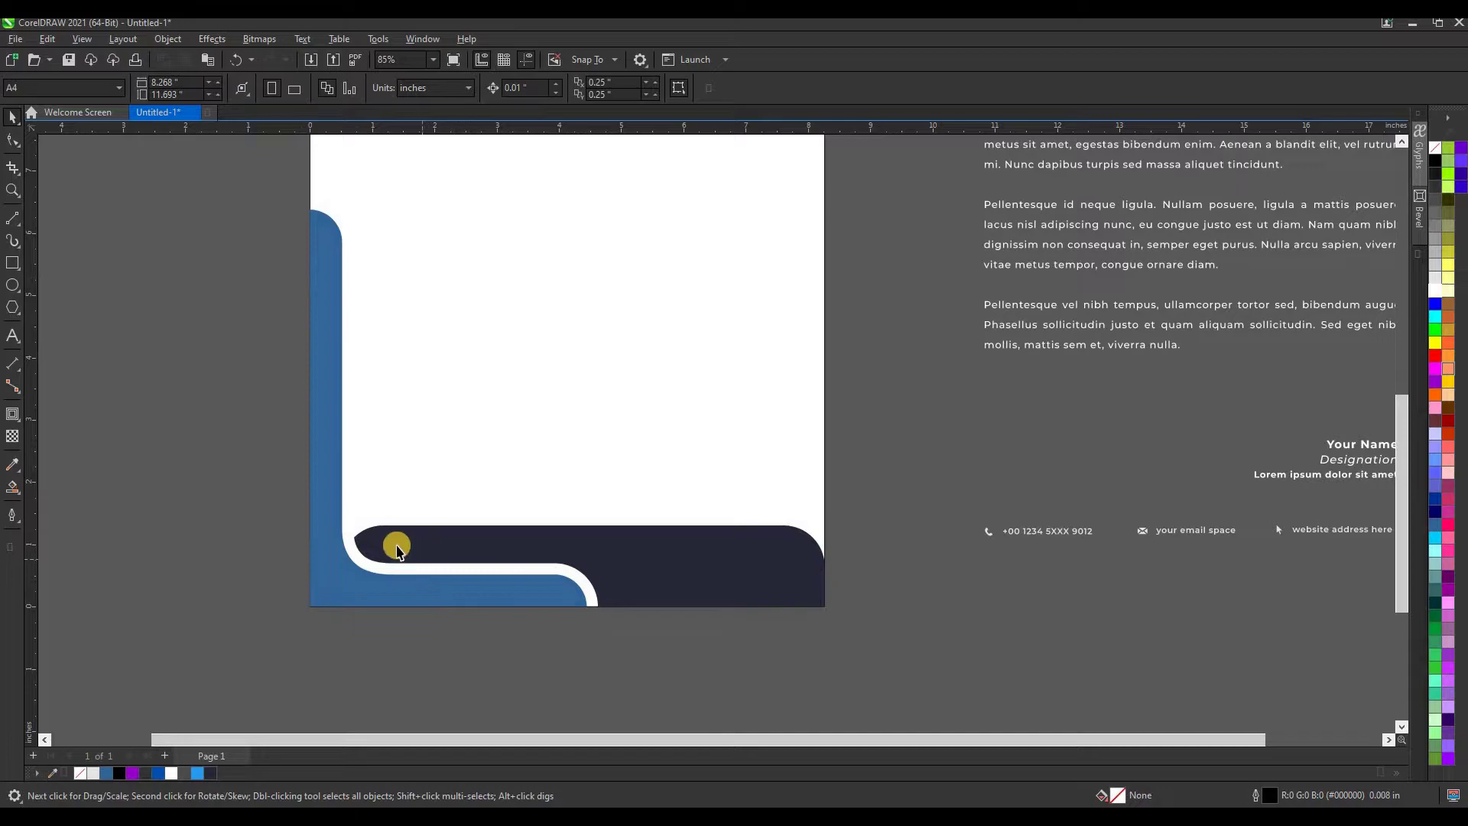
pyautogui.click(376, 545)
# Step: Trim the navy bar's left tip with a rectangle and delete the cutting rectangle
pyautogui.press('F10')
pyautogui.scroll(2, 364, 549)
pyautogui.scroll(2, 352, 557)
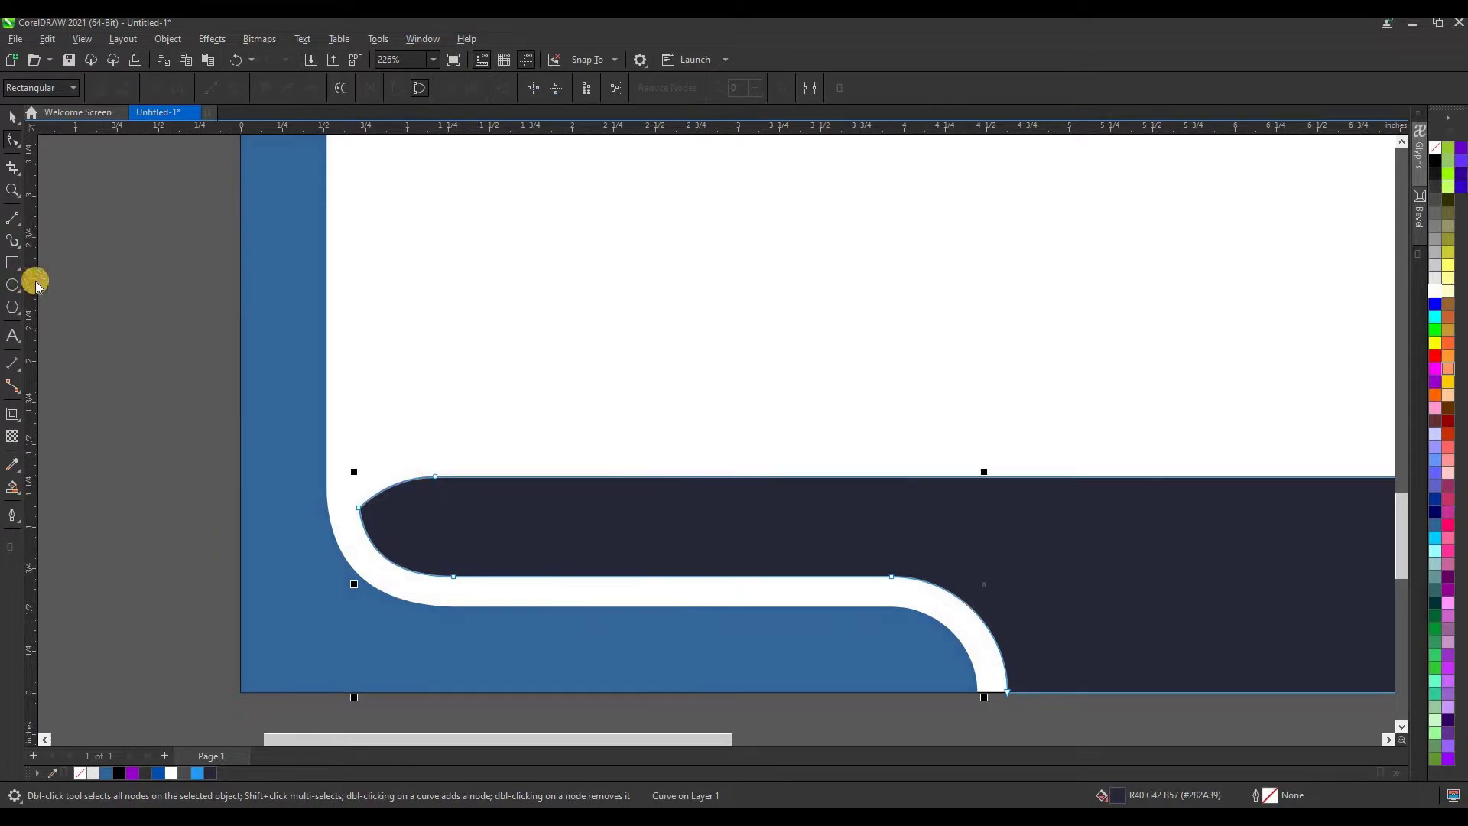
pyautogui.click(12, 263)
pyautogui.moveTo(199, 414)
pyautogui.mouseDown()
pyautogui.moveTo(535, 595)
pyautogui.moveTo(505, 593)
pyautogui.mouseUp()
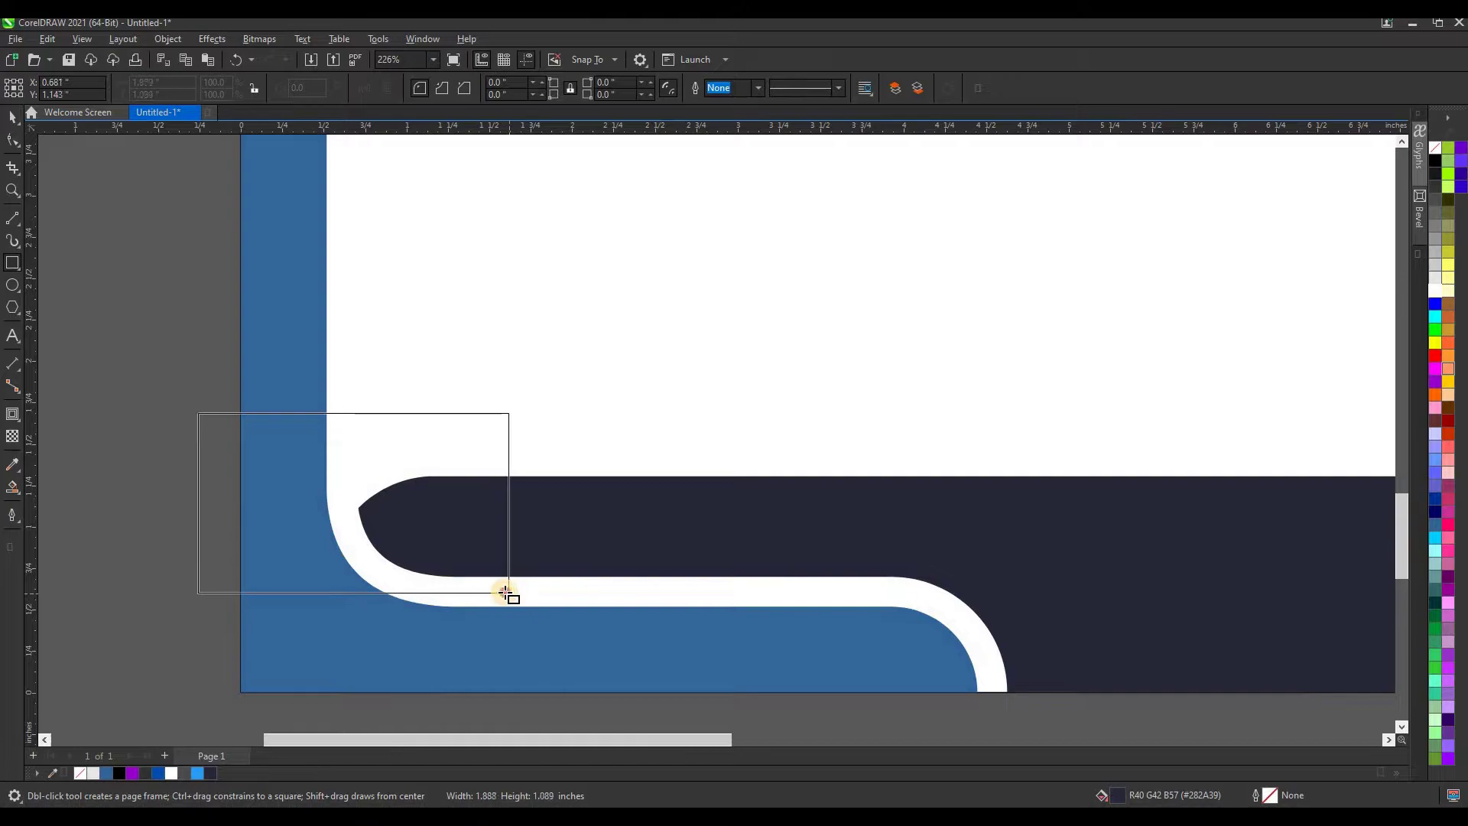
pyautogui.click(12, 116)
pyautogui.keyDown('shift'); pyautogui.click(564, 521); pyautogui.keyUp('shift')
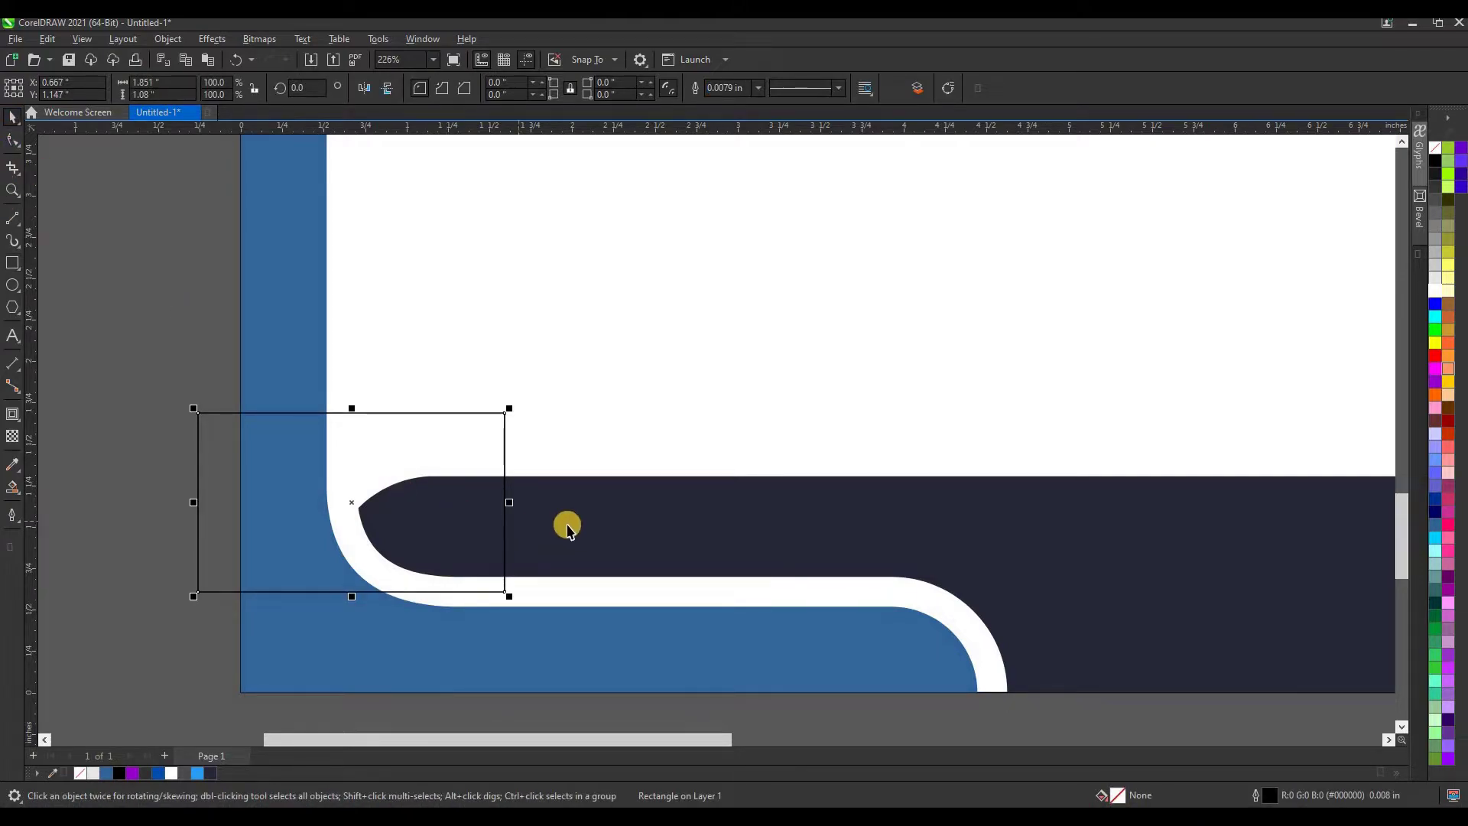
pyautogui.click(470, 88)
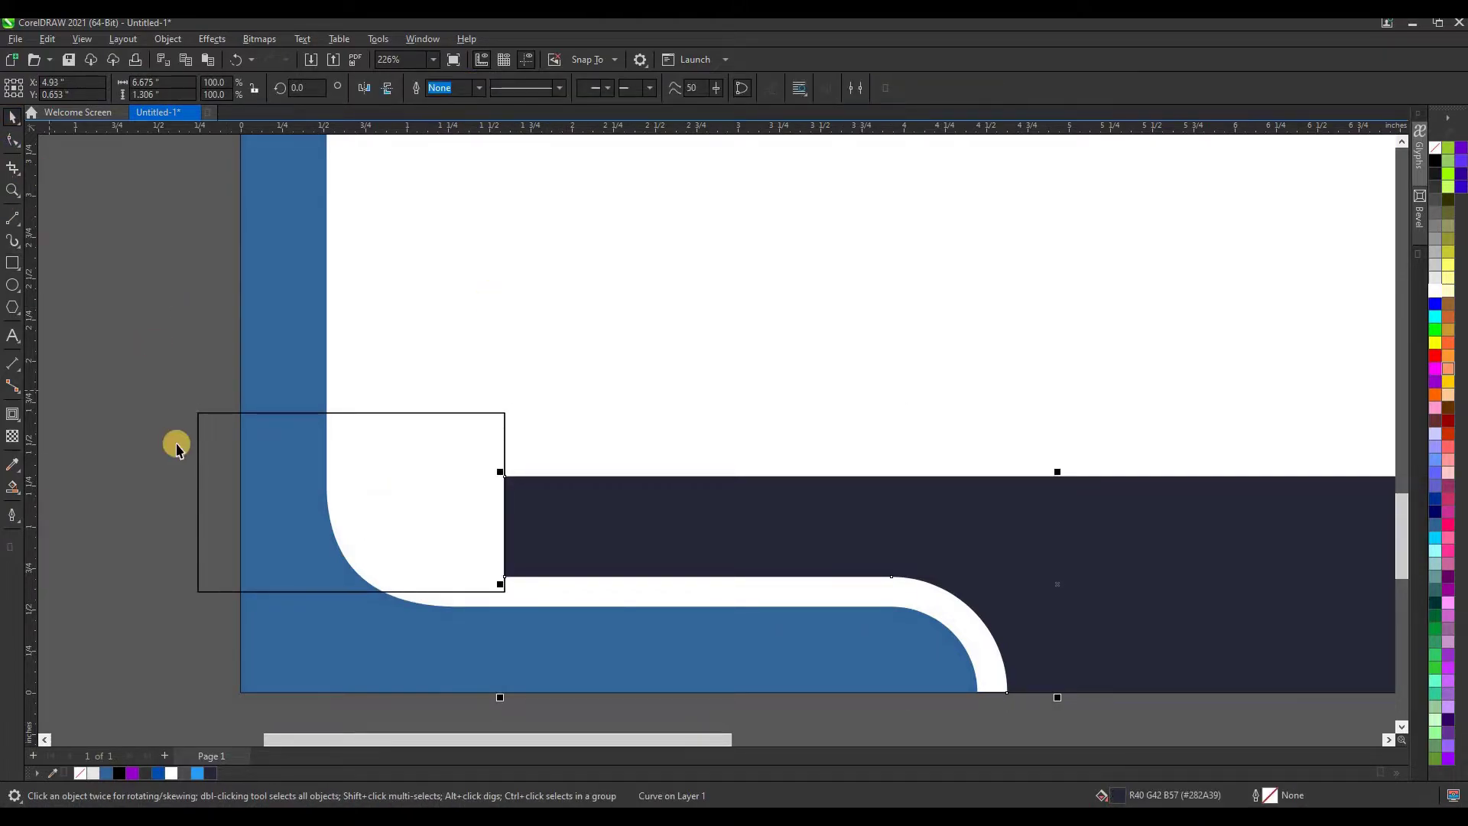
pyautogui.click(200, 531)
pyautogui.press('Delete')
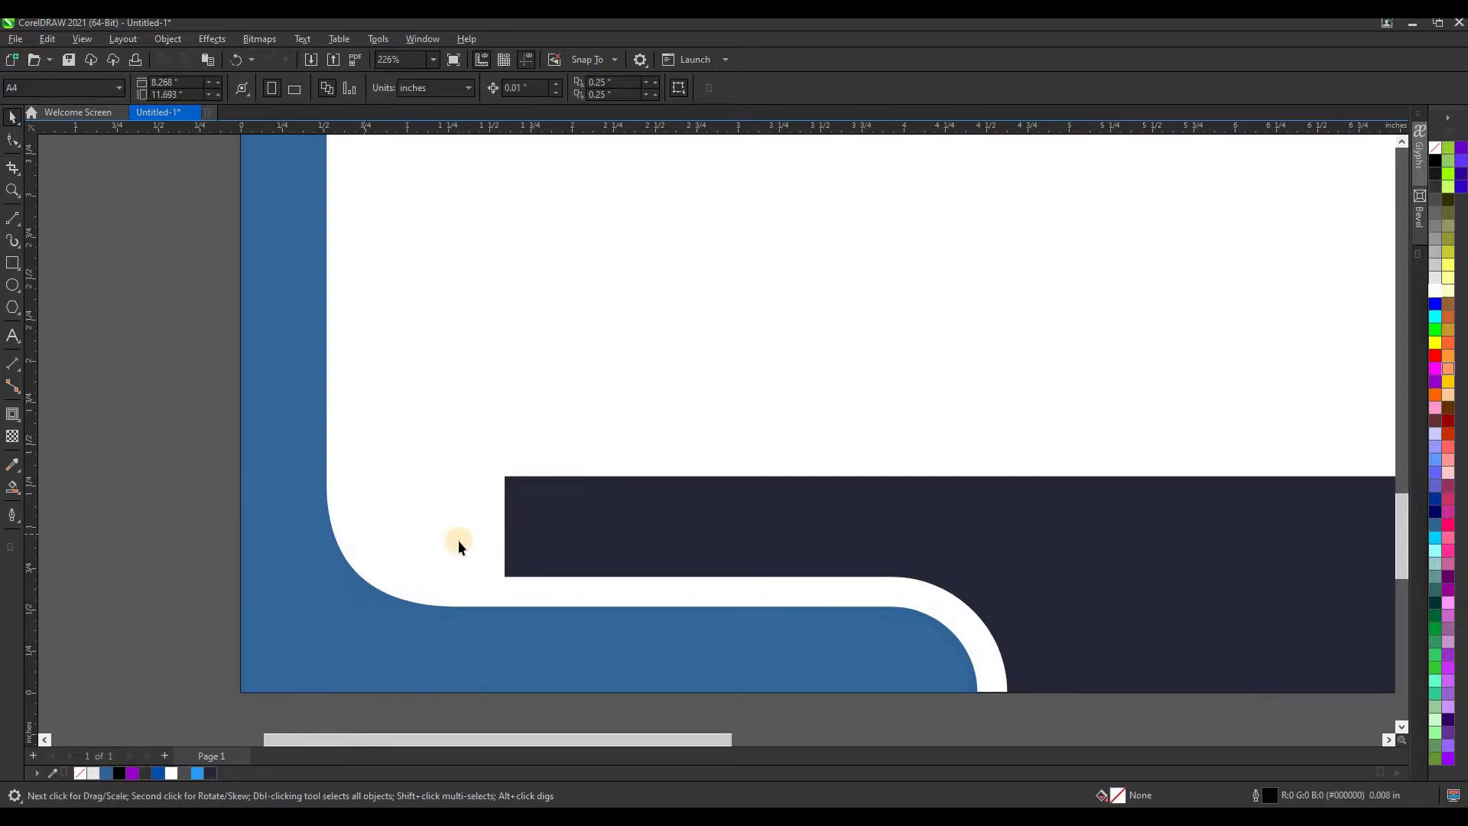
# Step: Add a rectangle at the navy band's left end with 0.304 in rounded left corners
pyautogui.click(544, 528)
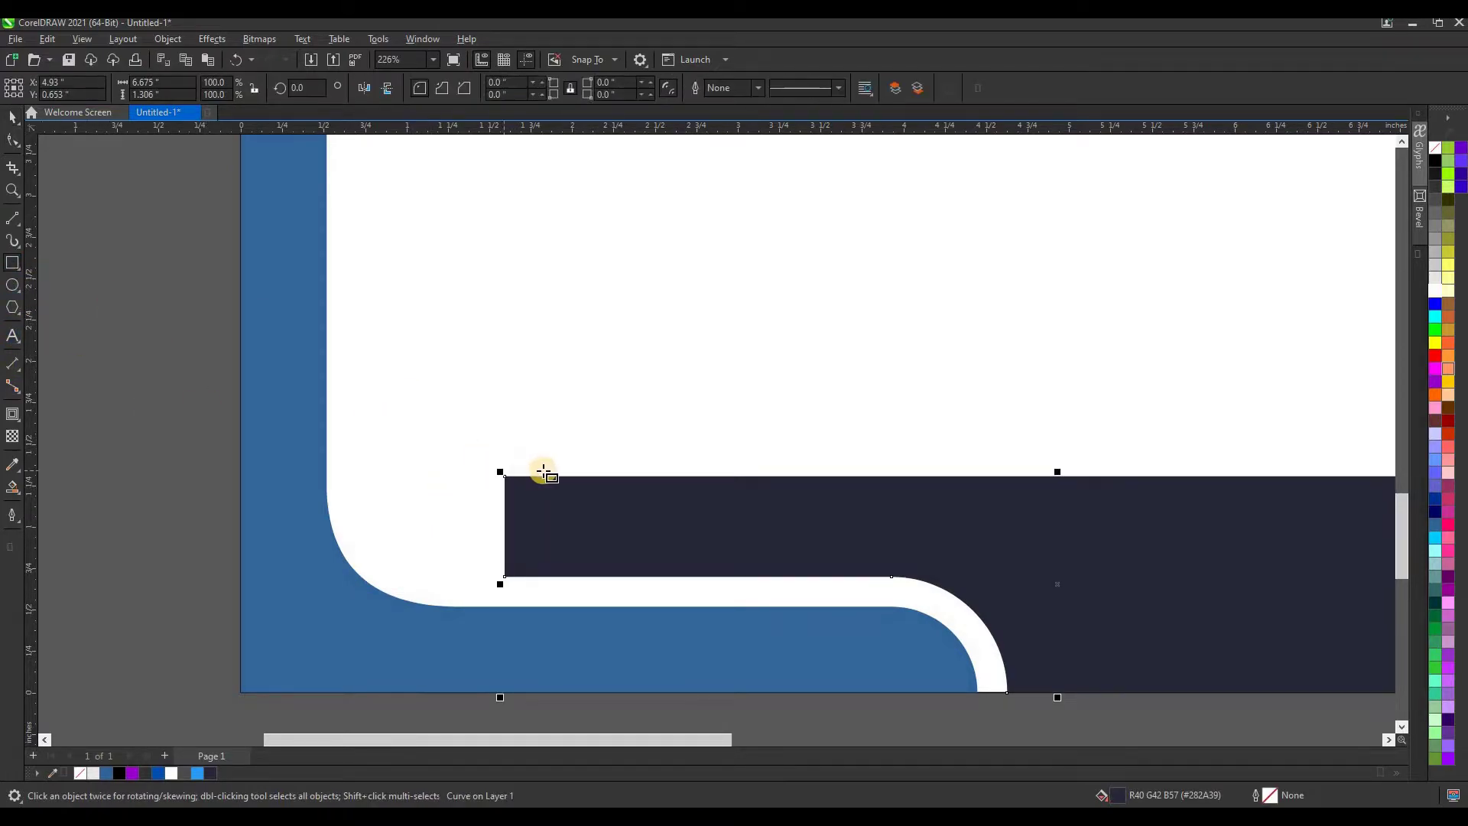
pyautogui.moveTo(543, 476)
pyautogui.mouseDown()
pyautogui.moveTo(510, 575)
pyautogui.moveTo(393, 575)
pyautogui.mouseUp()
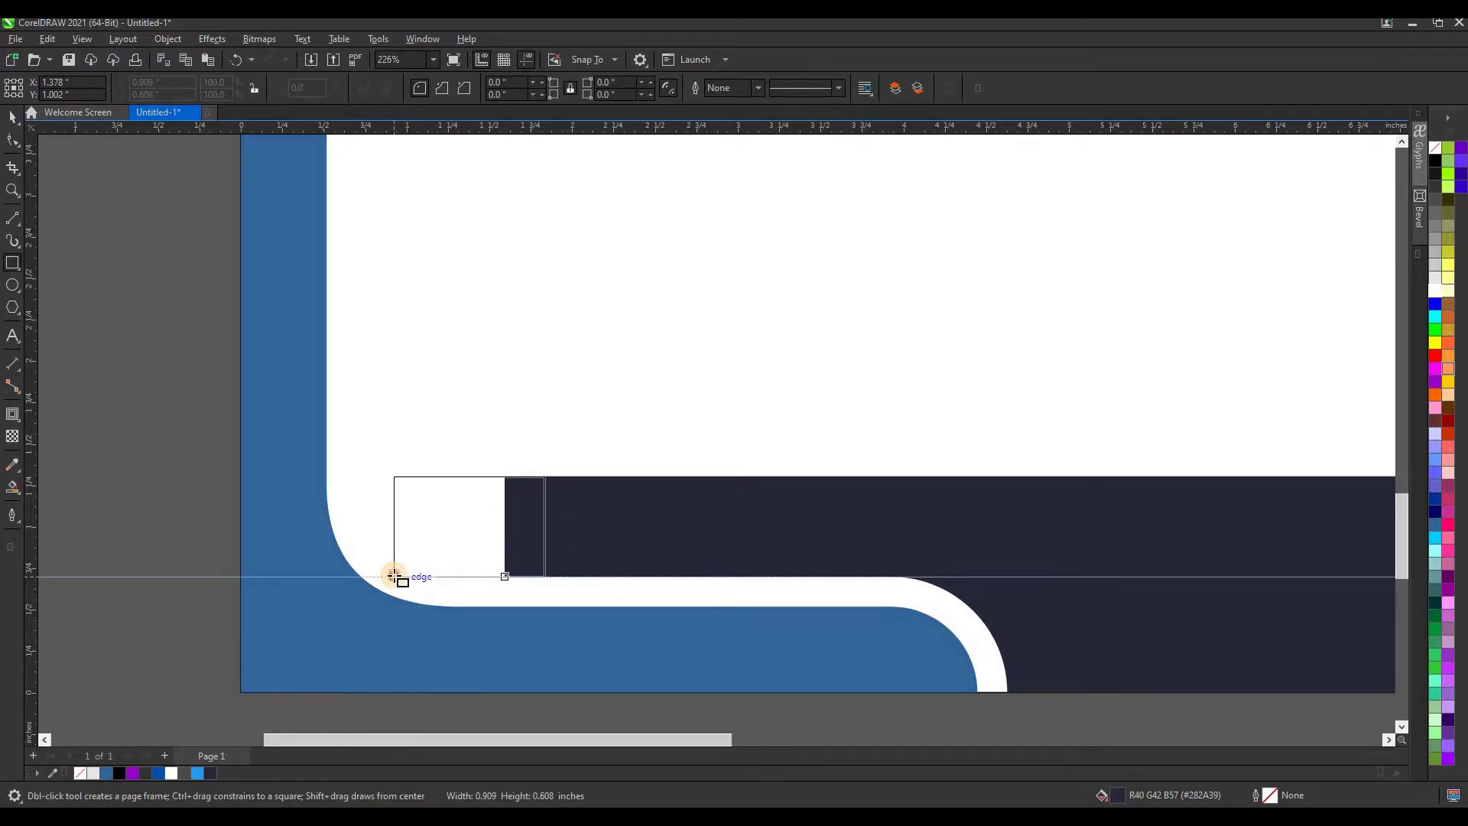
pyautogui.moveTo(370, 568); pyautogui.dragTo(364, 577)
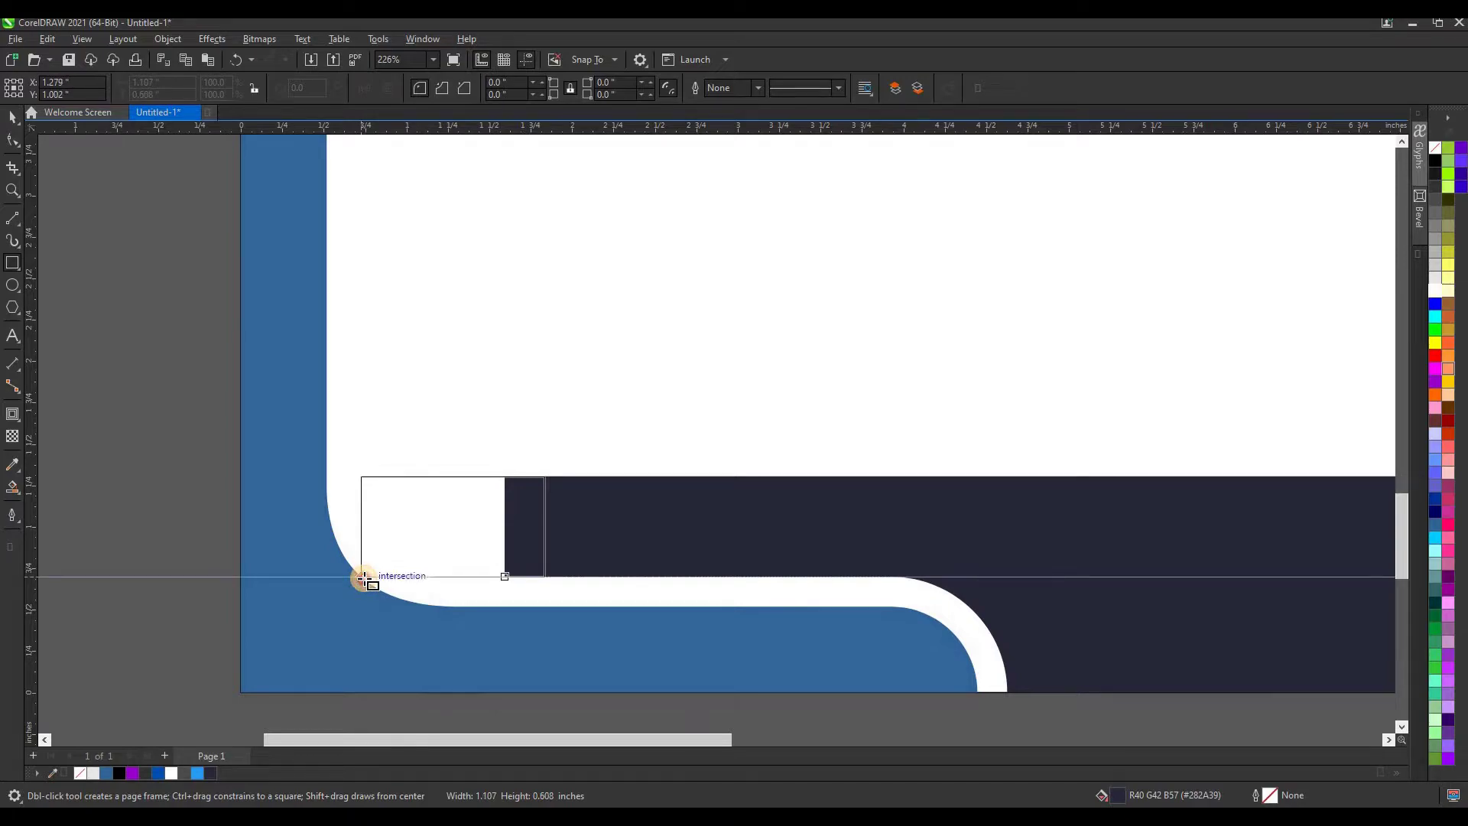
pyautogui.click(12, 140)
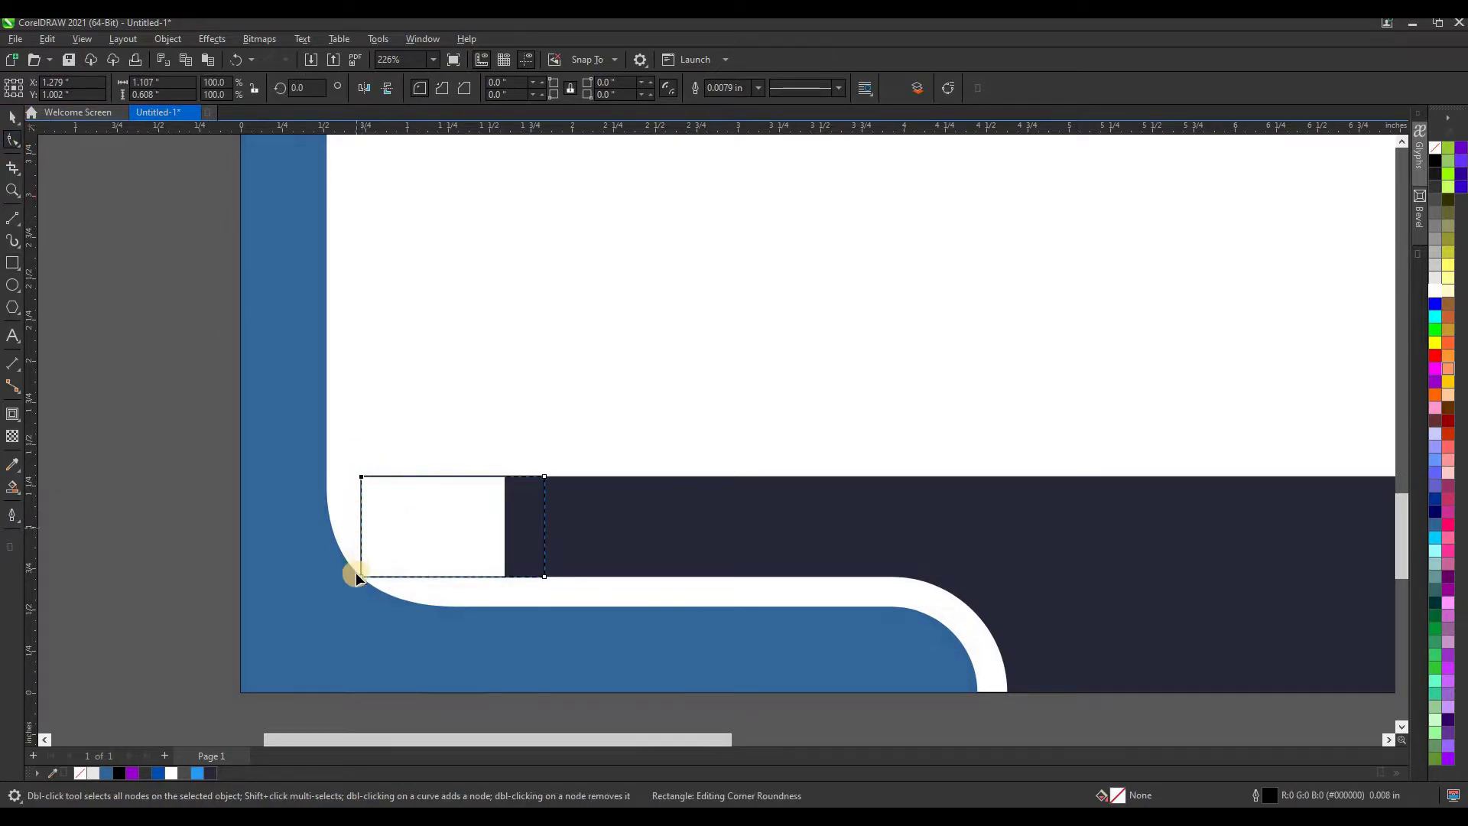
pyautogui.moveTo(362, 478); pyautogui.dragTo(435, 502)
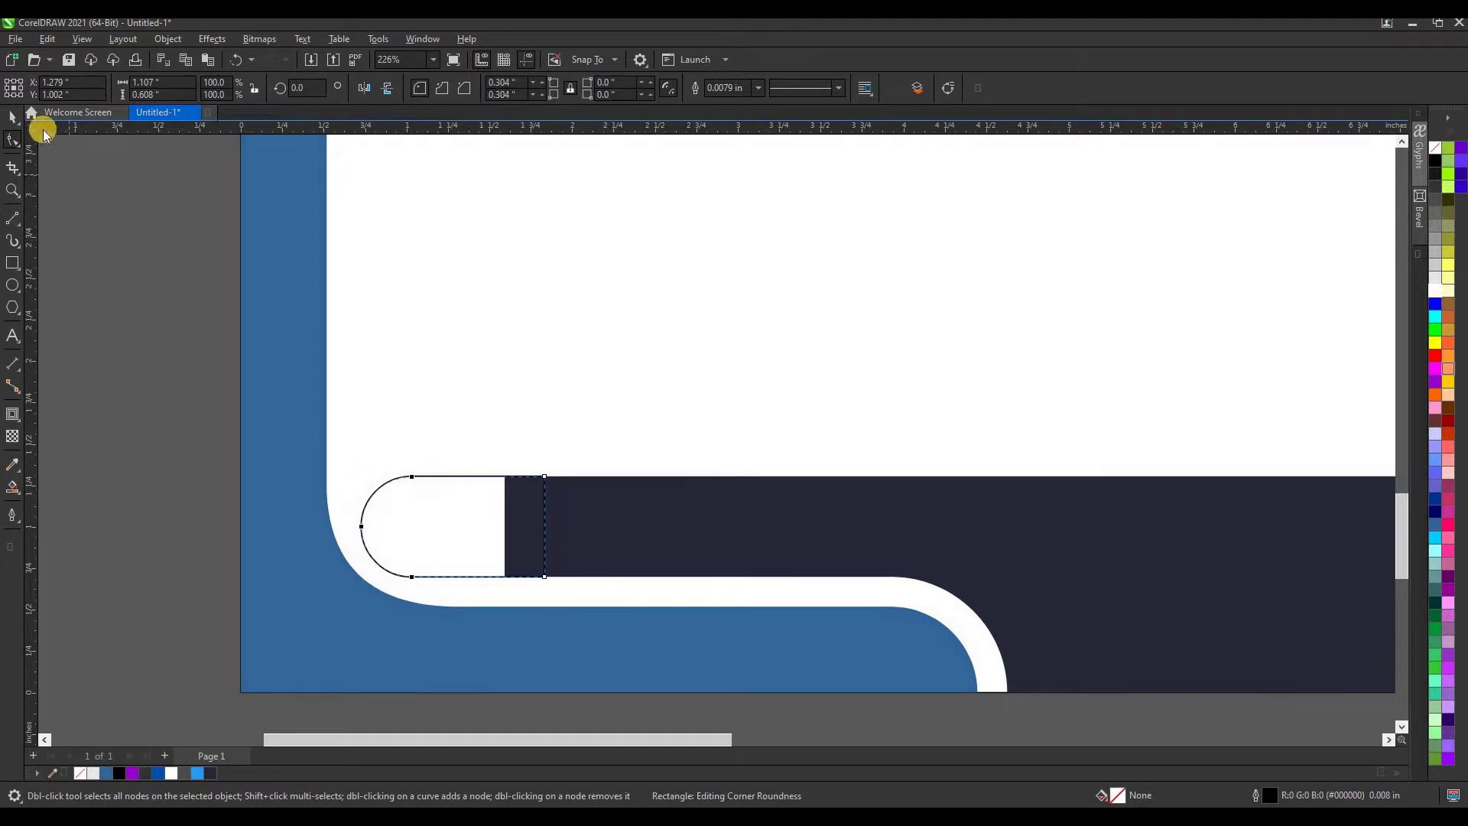
pyautogui.click(12, 117)
pyautogui.press('Right')
pyautogui.press('Right')
pyautogui.press('Right')
pyautogui.press('Right')
pyautogui.press('Right')
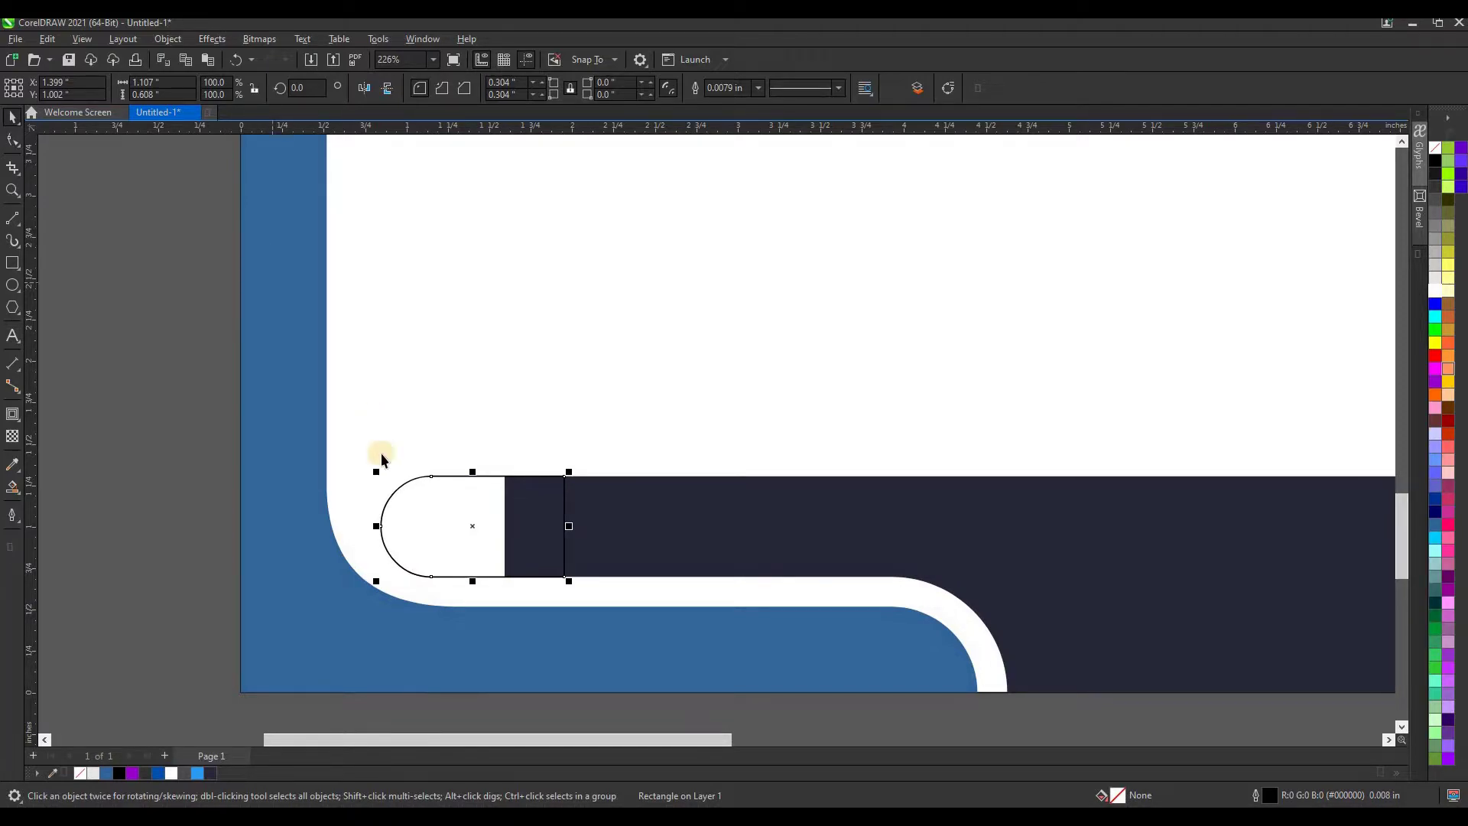
pyautogui.scroll(-1, 380, 468)
pyautogui.scroll(-1, 398, 471)
pyautogui.scroll(-1, 398, 471)
pyautogui.scroll(-1, 397, 471)
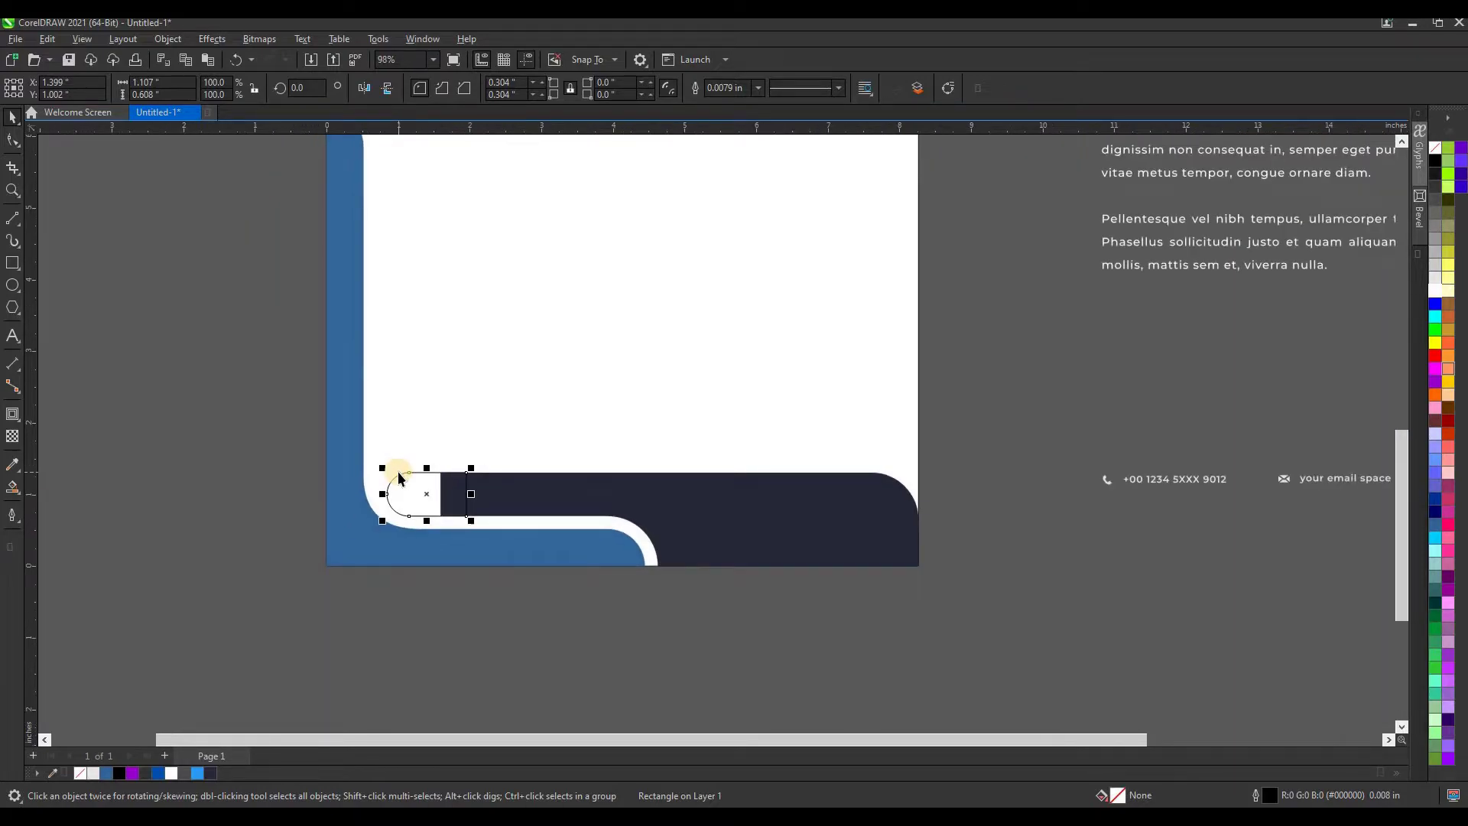
# Step: Snap the rounded rectangle against the navy band and weld them into one curve
pyautogui.moveTo(397, 471); pyautogui.dragTo(399, 473)
pyautogui.keyDown('shift'); pyautogui.click(515, 493); pyautogui.keyUp('shift')
pyautogui.click(450, 88)
pyautogui.click(205, 452)
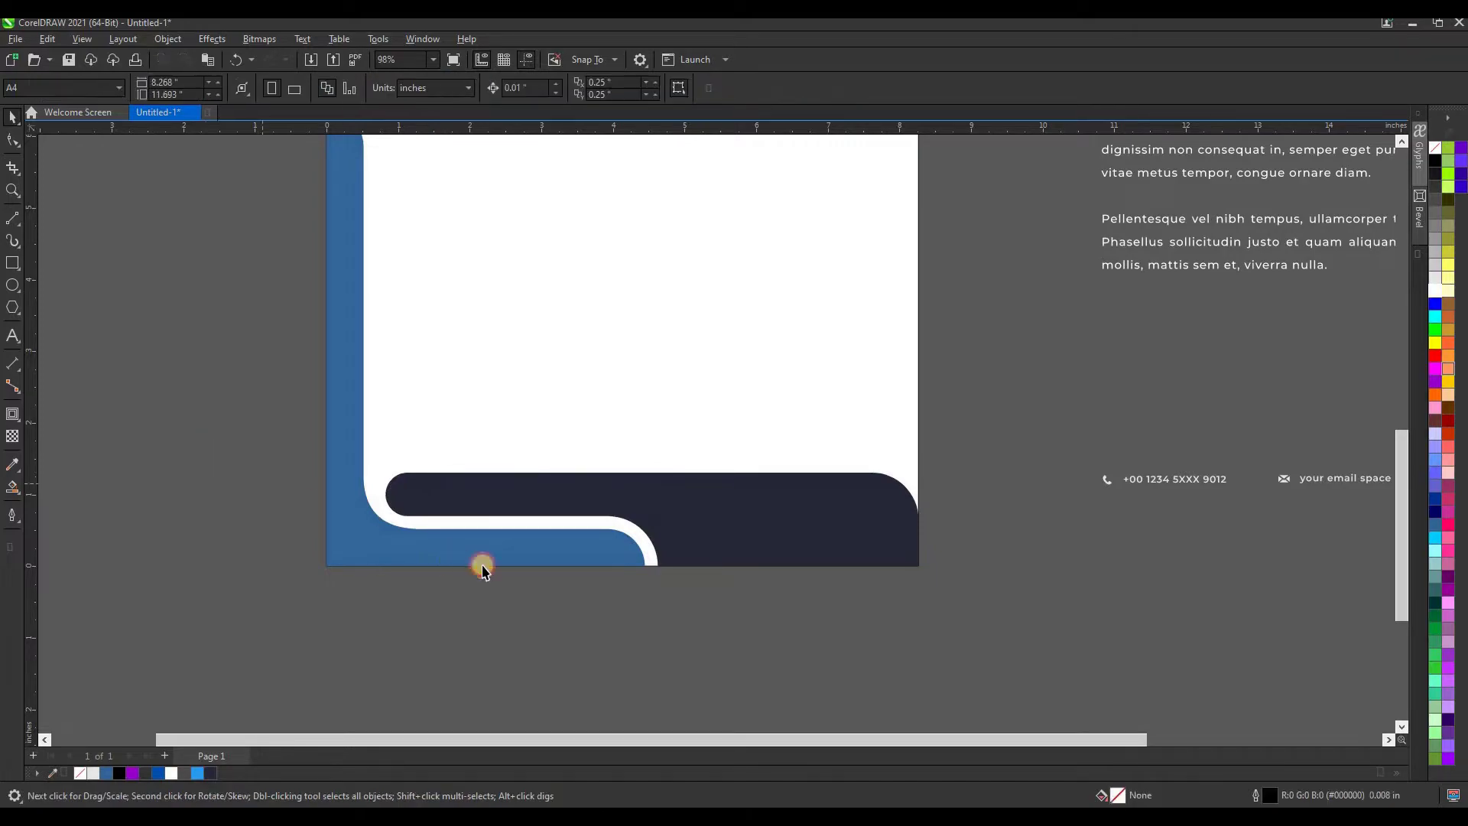
pyautogui.click(698, 527)
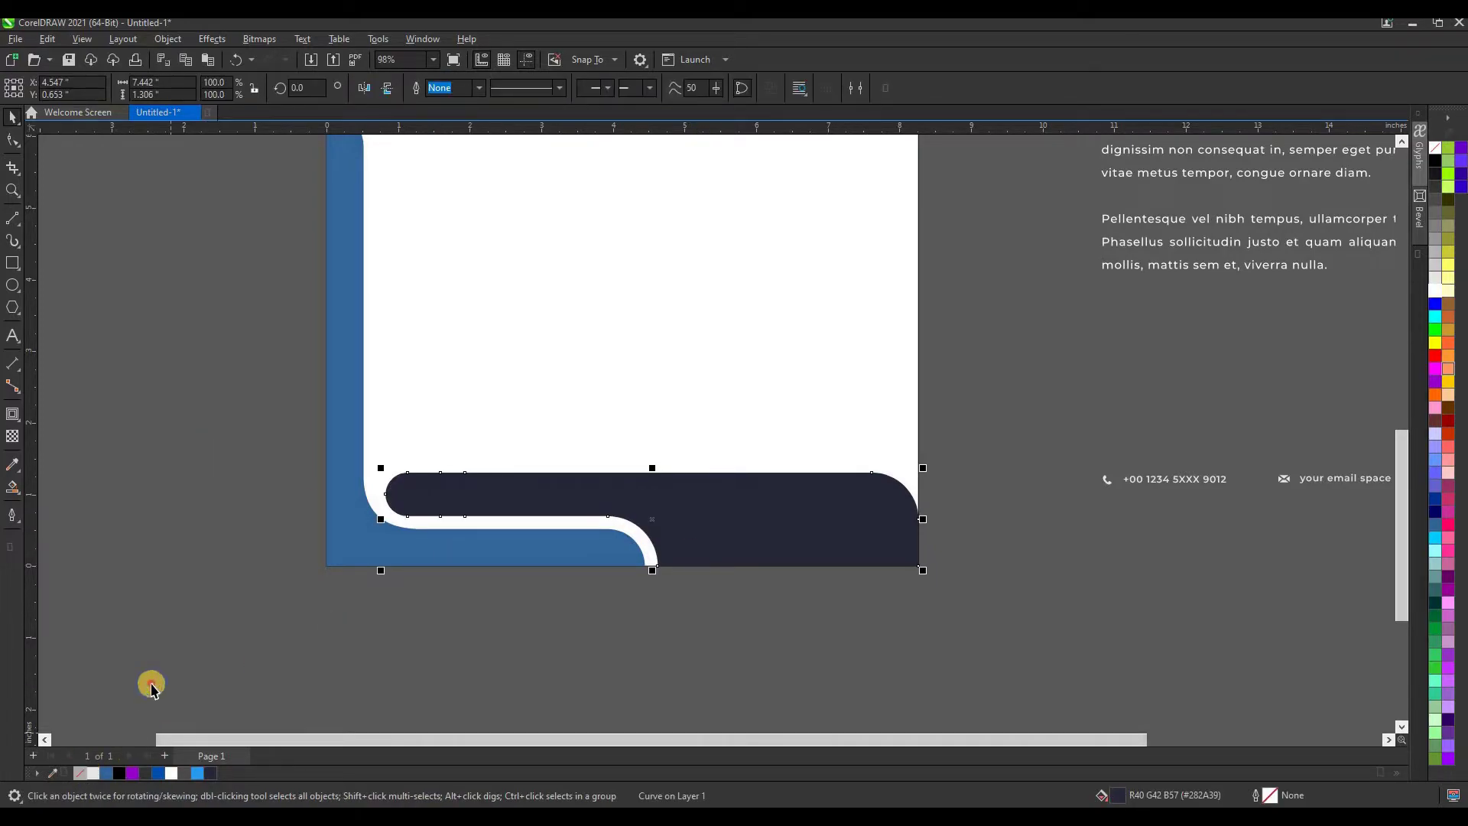
pyautogui.click(488, 659)
pyautogui.scroll(-2, 488, 659)
pyautogui.scroll(-1, 486, 646)
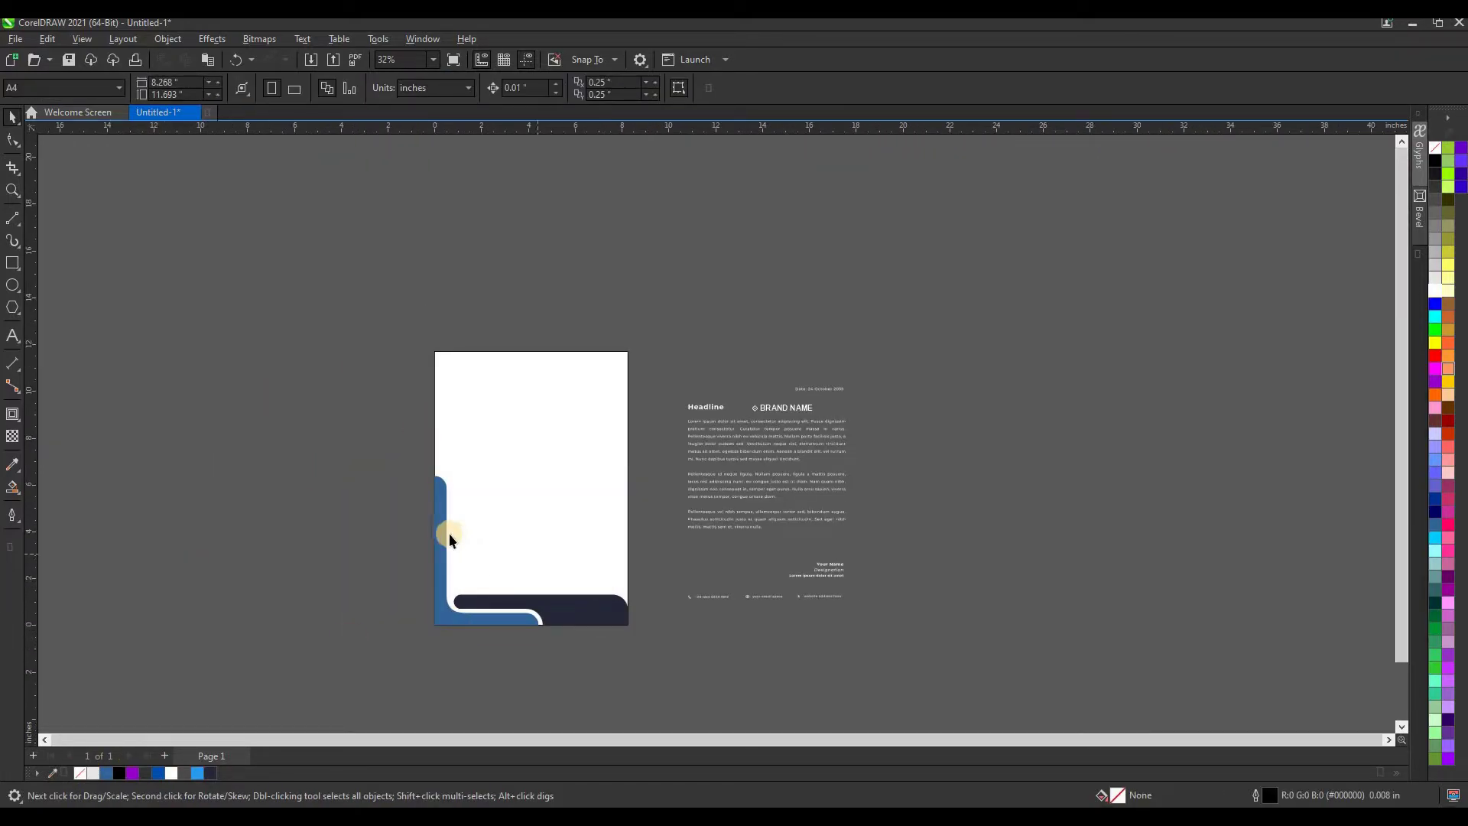
# Step: Select both bottom blue and navy bands and drag a duplicate up the page
pyautogui.scroll(1, 474, 564)
pyautogui.scroll(2, 474, 565)
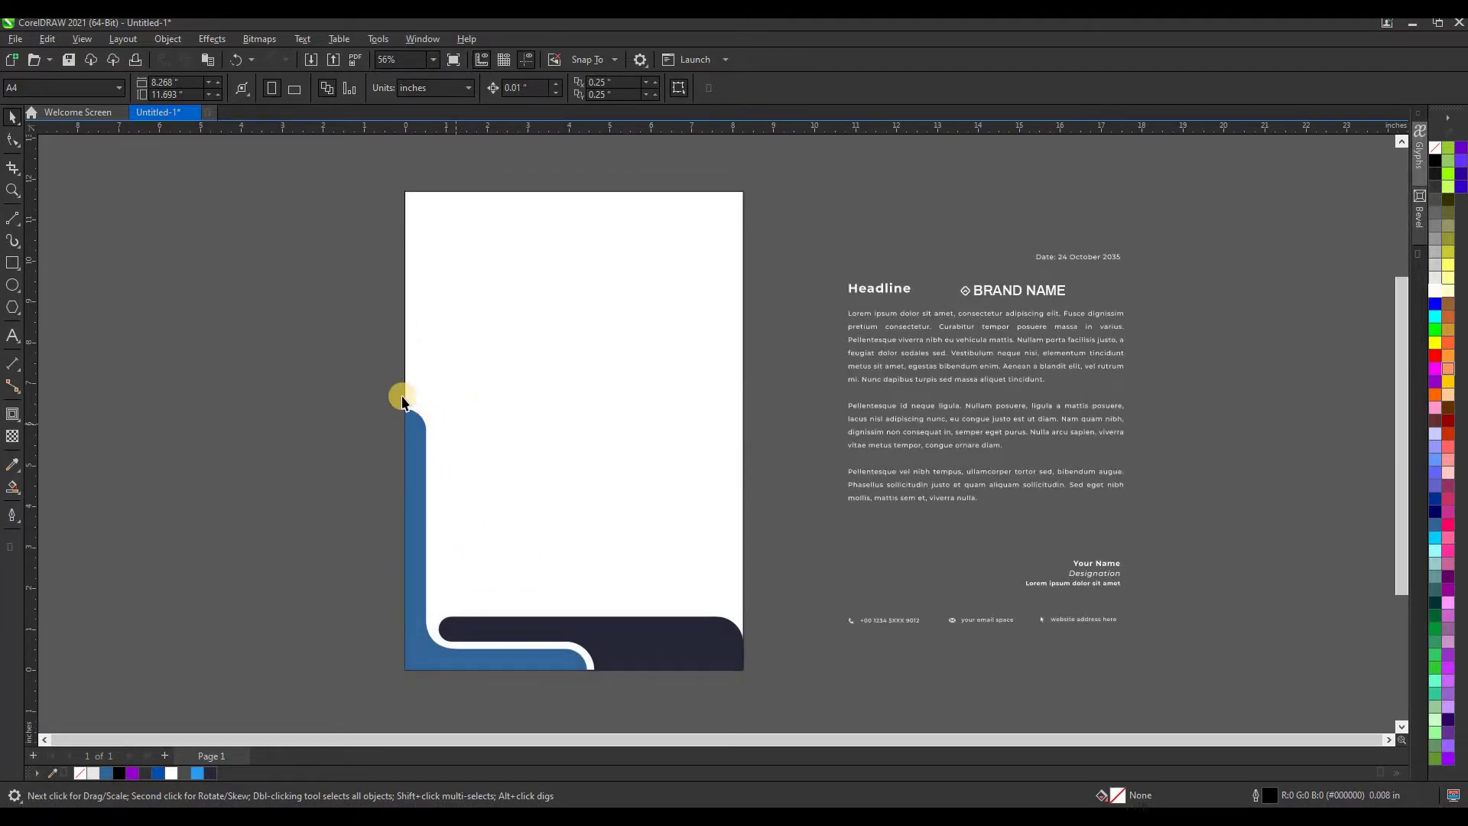
pyautogui.click(413, 423)
pyautogui.moveTo(322, 372); pyautogui.dragTo(759, 693)
pyautogui.moveTo(642, 647); pyautogui.dragTo(698, 372)
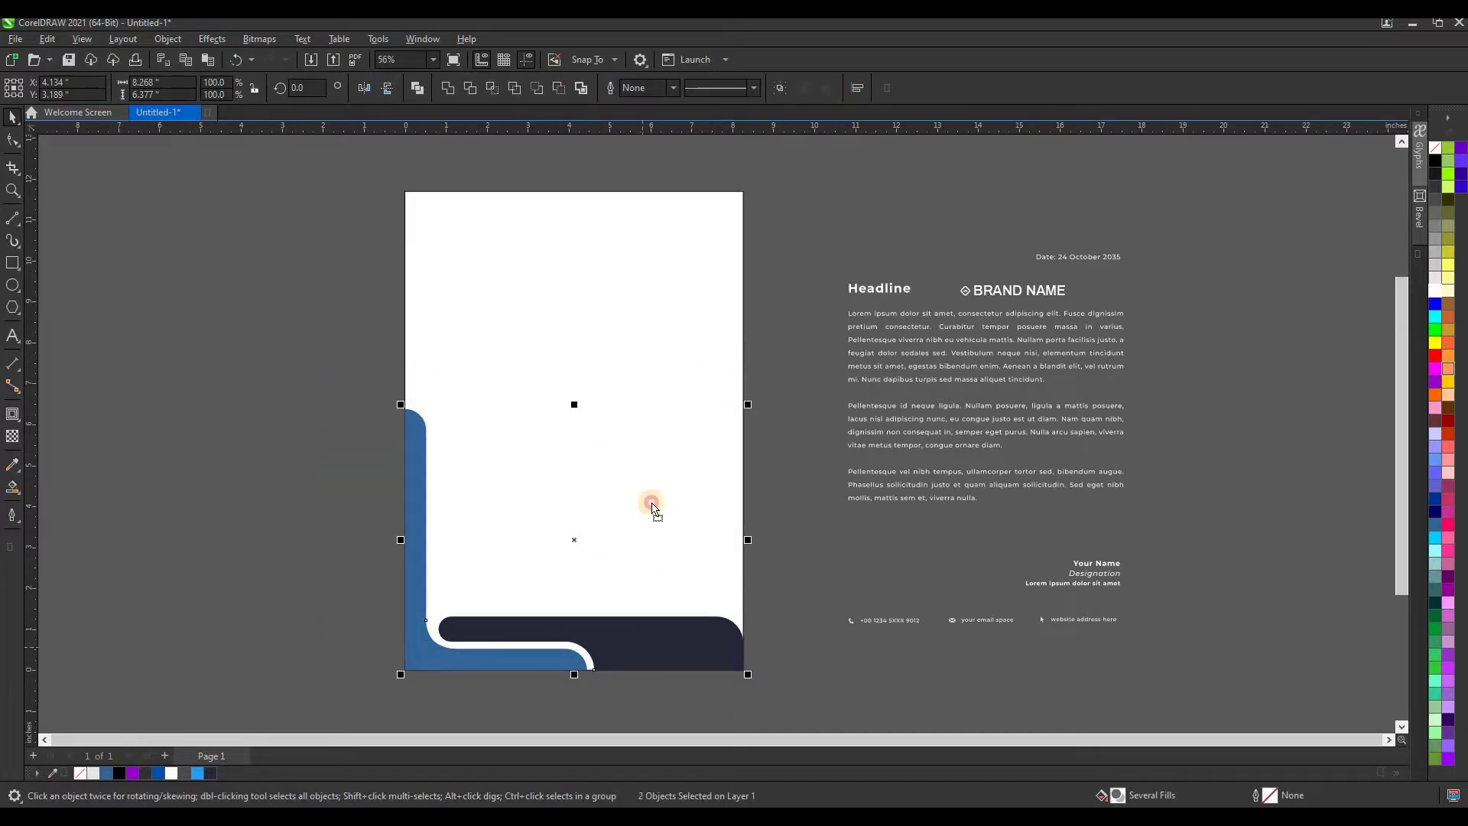
# Step: Mirror the copy horizontally and vertically and place it at the page's top-right
pyautogui.click(395, 87)
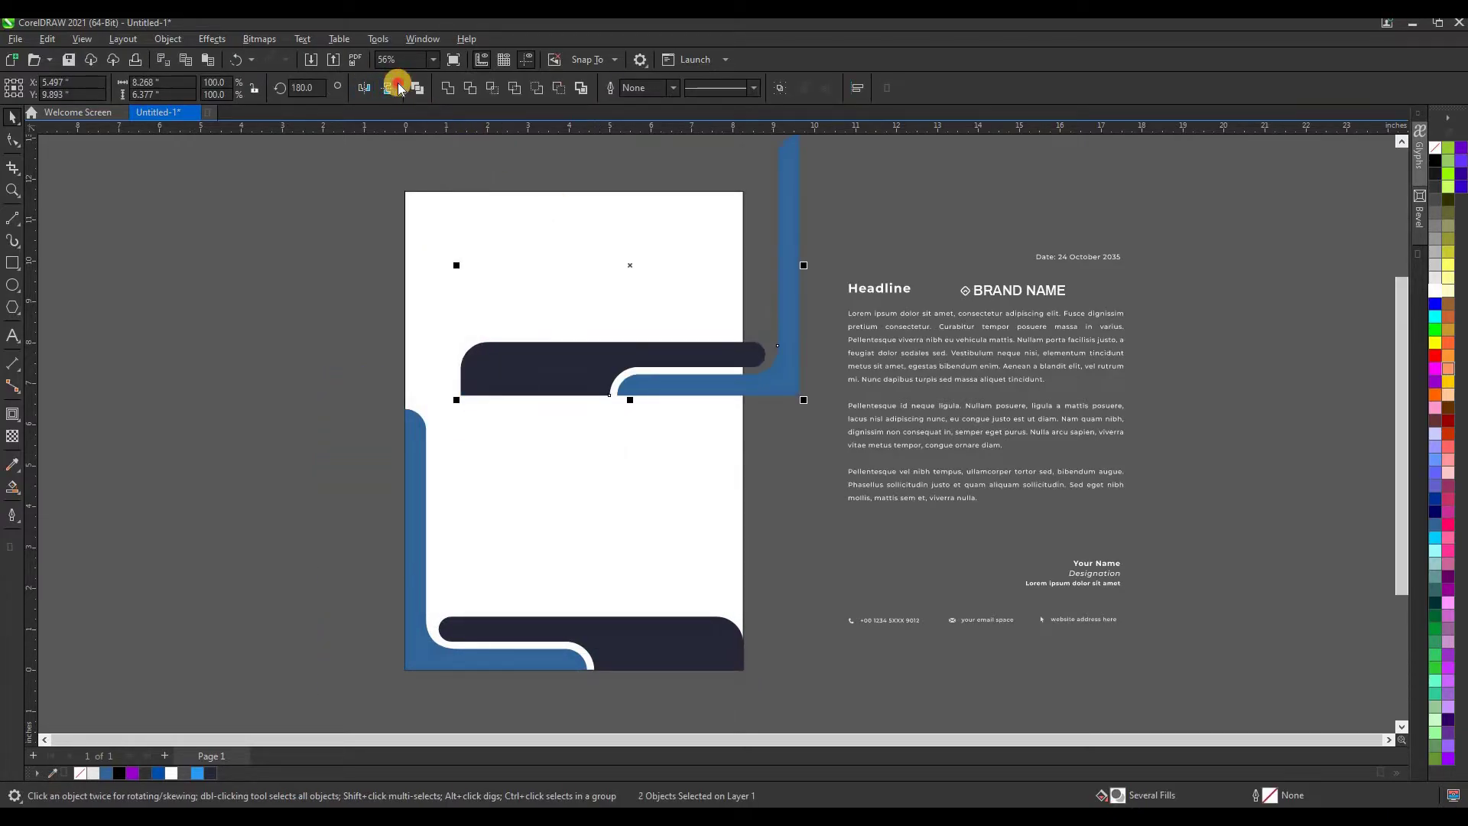
pyautogui.click(394, 87)
pyautogui.moveTo(691, 178); pyautogui.dragTo(648, 225)
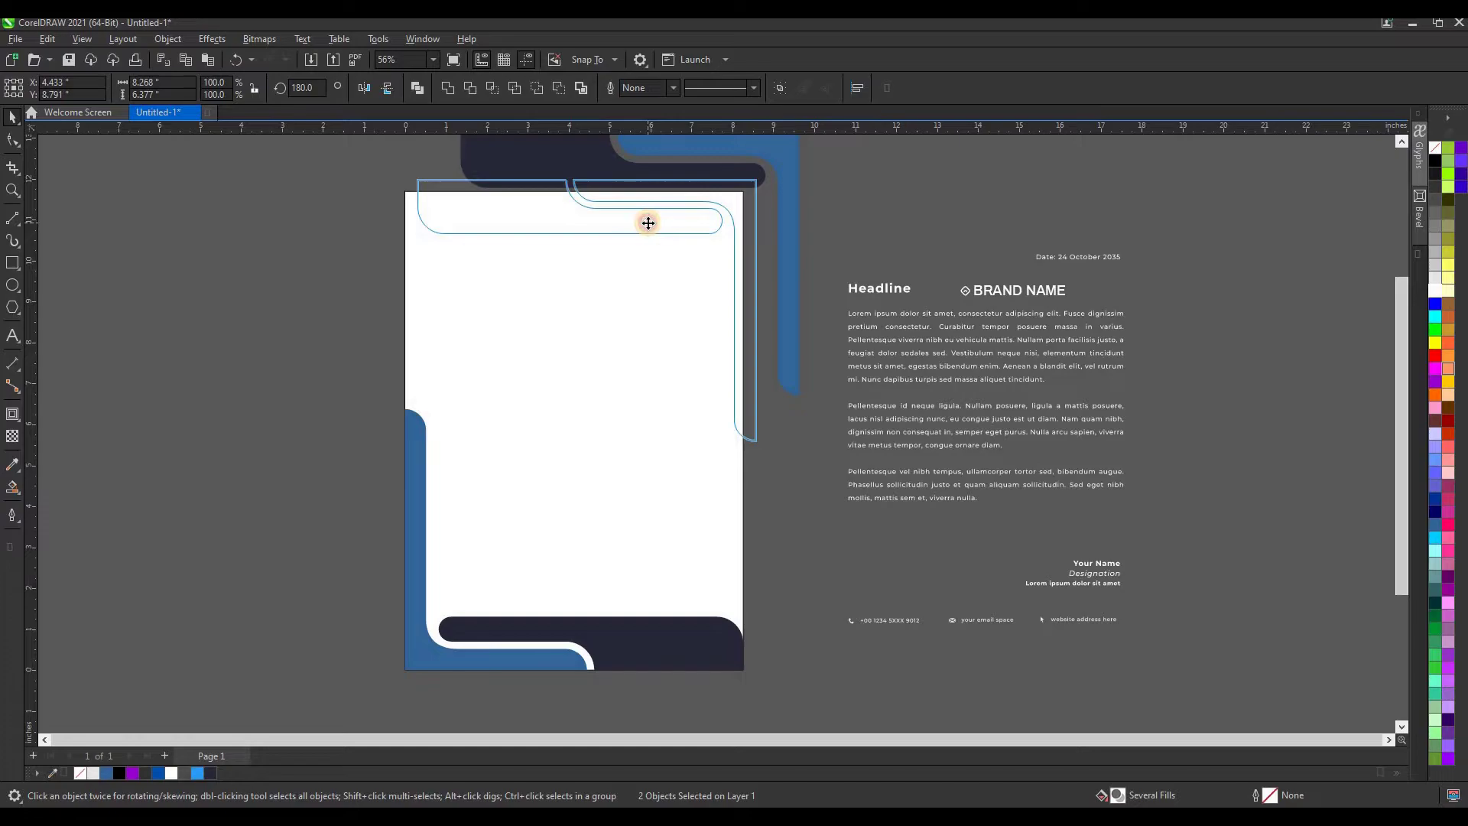
pyautogui.moveTo(648, 223); pyautogui.dragTo(649, 223)
pyautogui.press('F10')
pyautogui.click(443, 197)
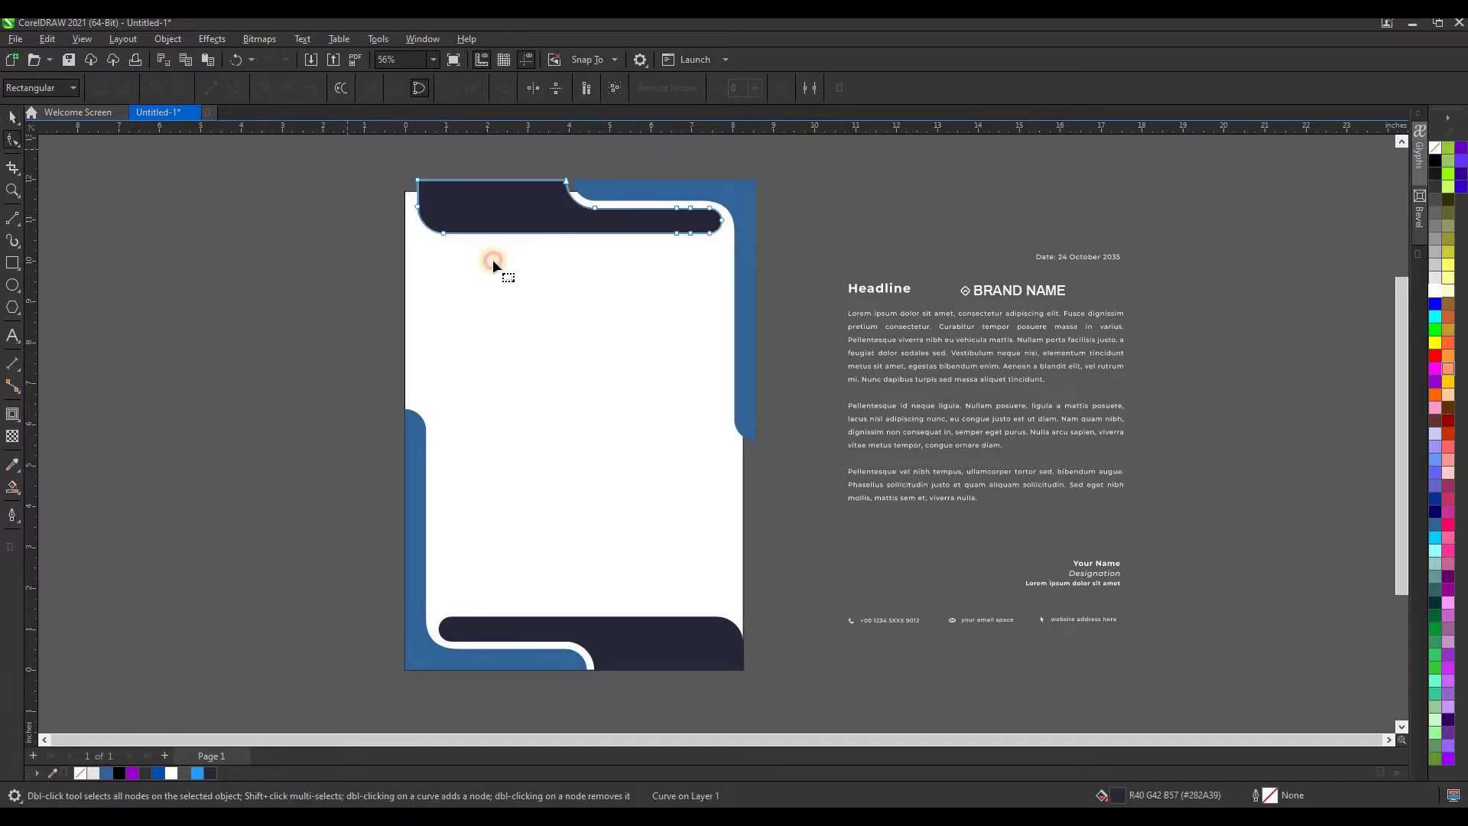
# Step: Stretch the top navy band's left end past the left page edge
pyautogui.scroll(3, 413, 178)
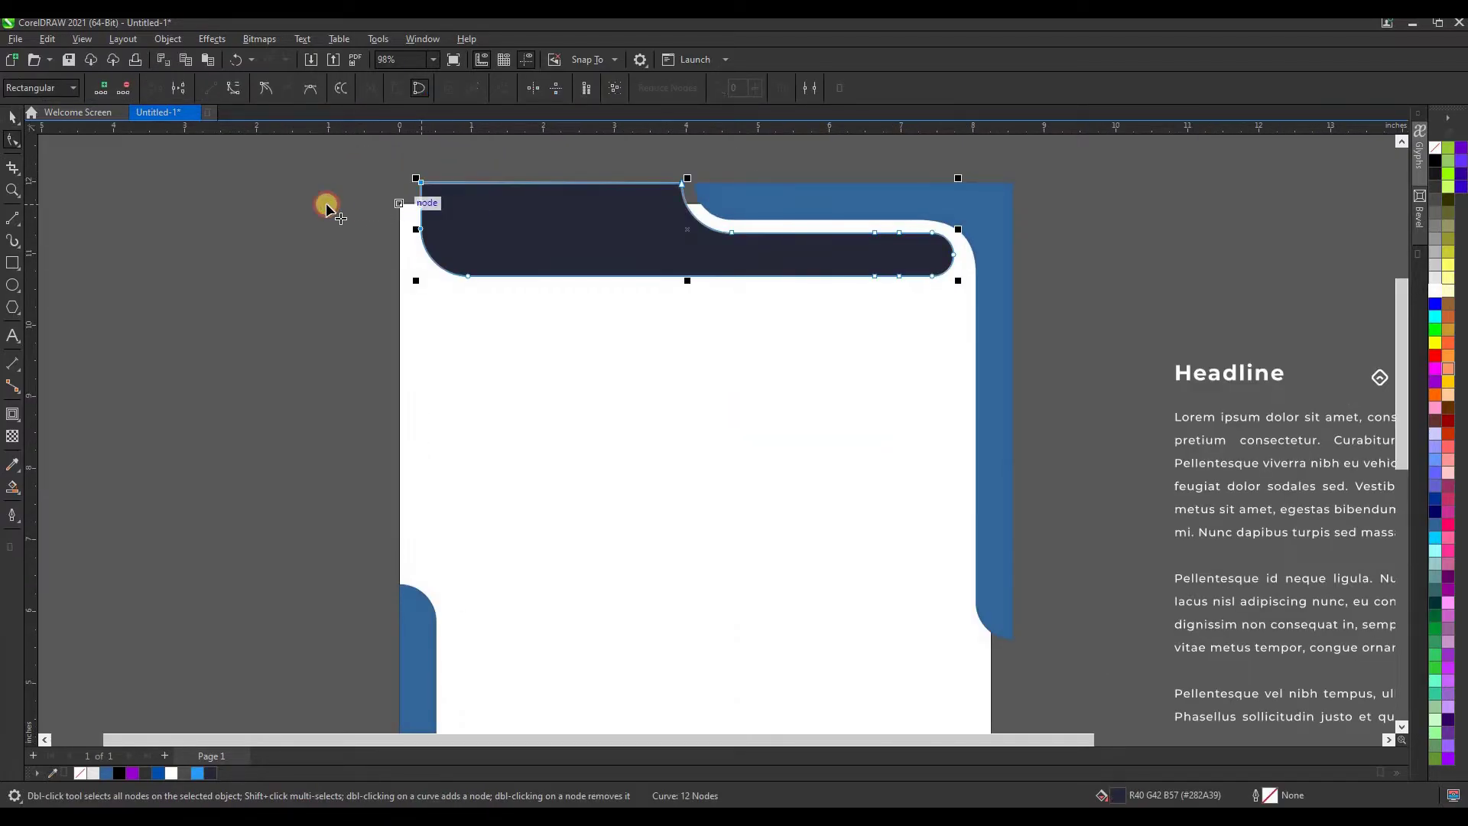
pyautogui.moveTo(419, 183); pyautogui.dragTo(341, 186)
pyautogui.hotkey('ctrl', 'z')
pyautogui.moveTo(467, 273); pyautogui.dragTo(380, 282)
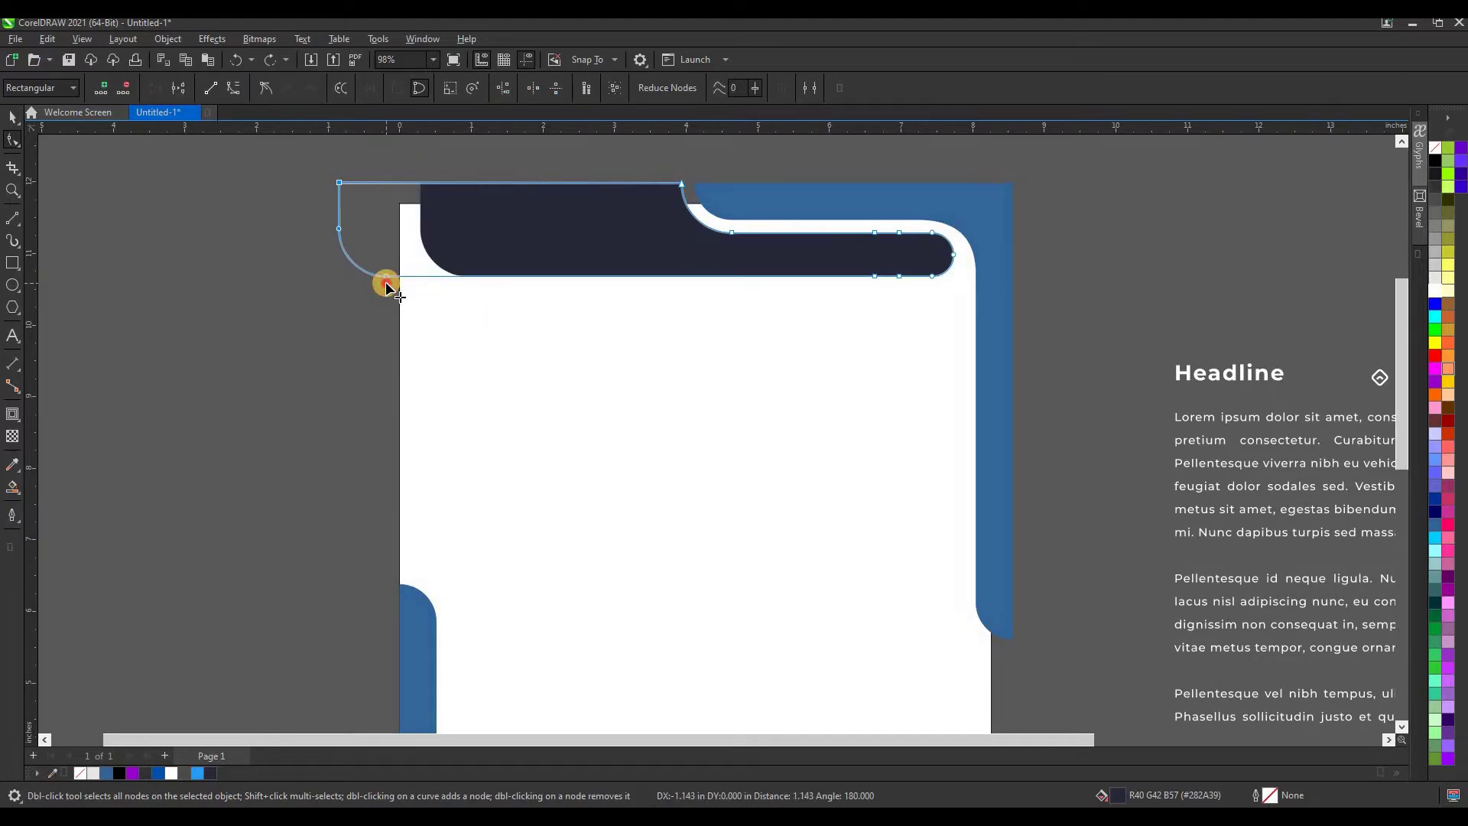
pyautogui.moveTo(381, 281); pyautogui.dragTo(382, 282)
# Step: PowerClip the top blue and navy bands inside the page rectangle
pyautogui.click(12, 117)
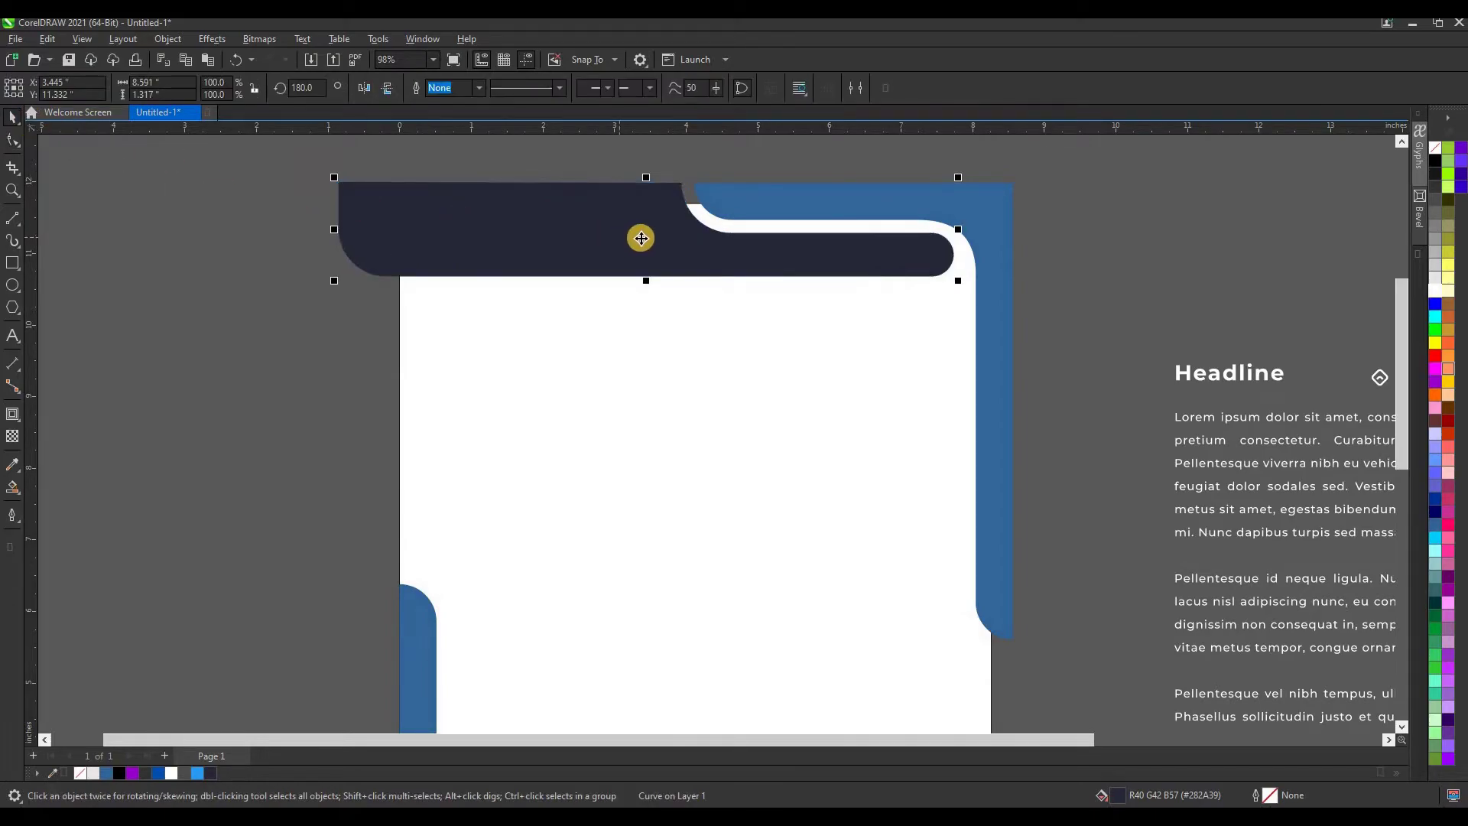
pyautogui.keyDown('shift'); pyautogui.click(987, 257); pyautogui.keyUp('shift')
pyautogui.rightClick(987, 258)
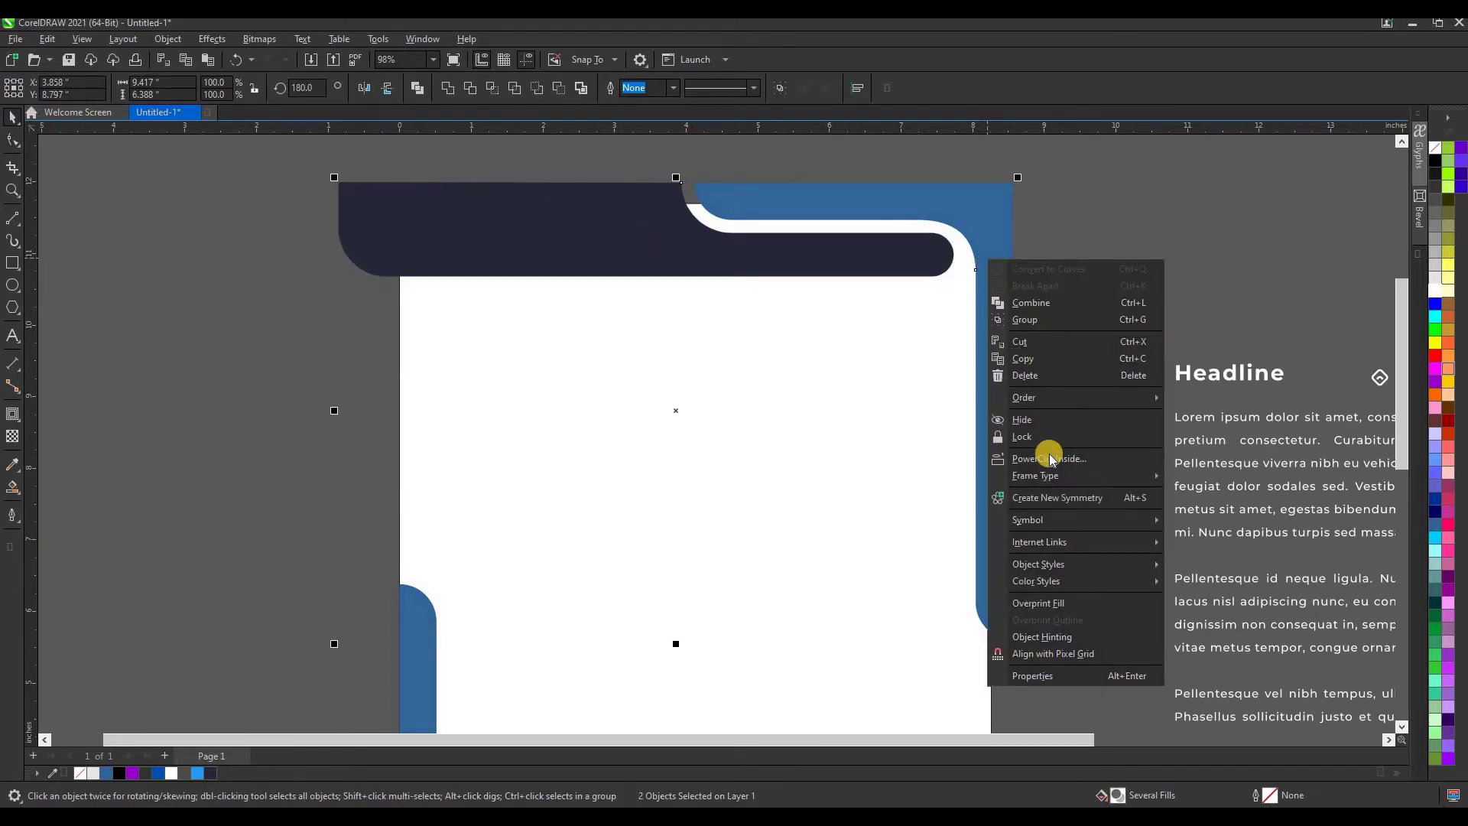
pyautogui.click(1047, 459)
pyautogui.click(869, 432)
pyautogui.click(1066, 269)
# Step: PowerClip the bottom blue and navy bands inside the page rectangle
pyautogui.scroll(-3, 698, 191)
pyautogui.moveTo(846, 604); pyautogui.dragTo(562, 350)
pyautogui.rightClick(787, 532)
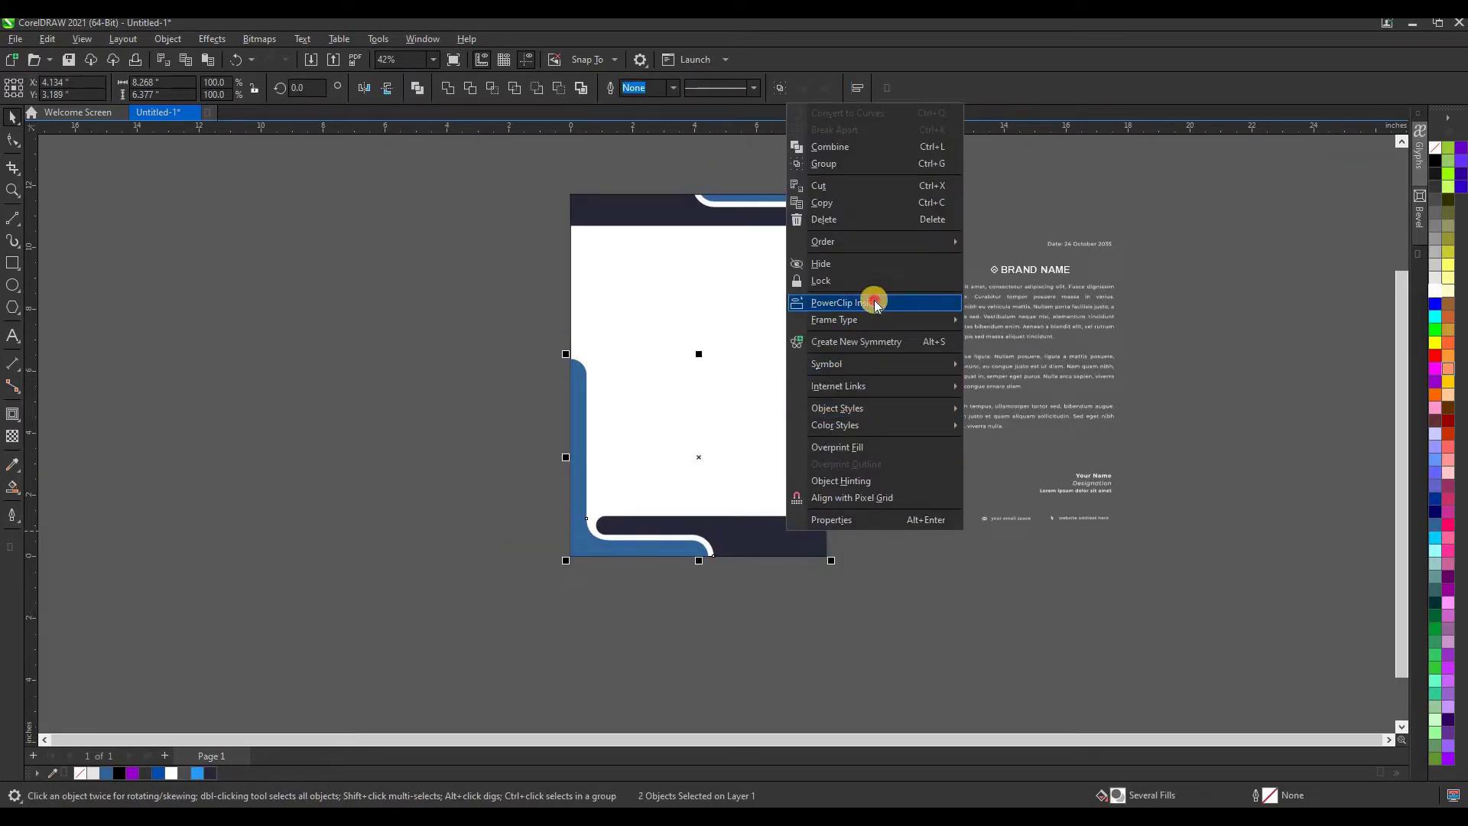
pyautogui.click(875, 305)
pyautogui.click(822, 291)
pyautogui.scroll(2, 796, 292)
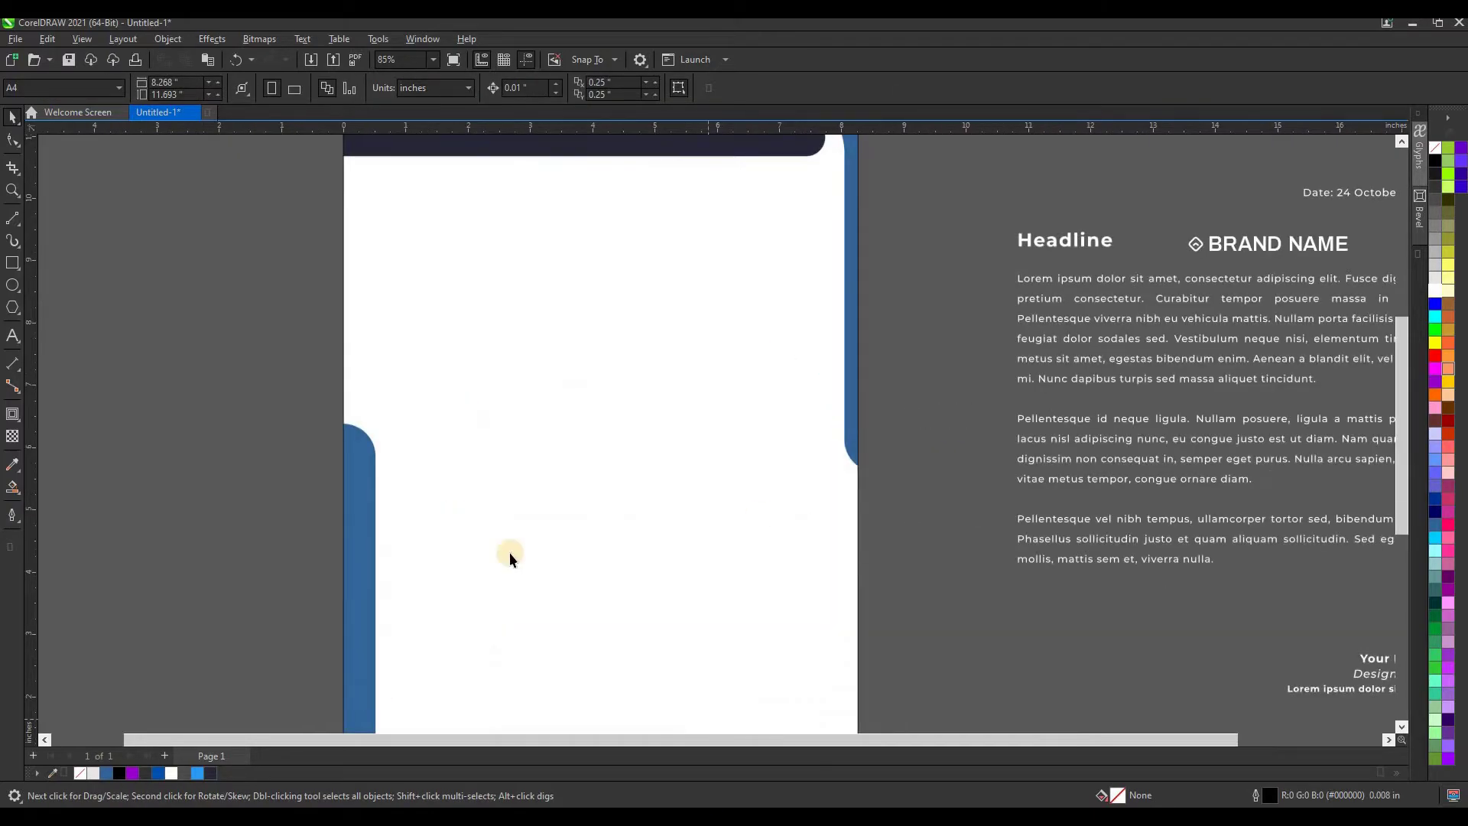
pyautogui.scroll(-2, 509, 552)
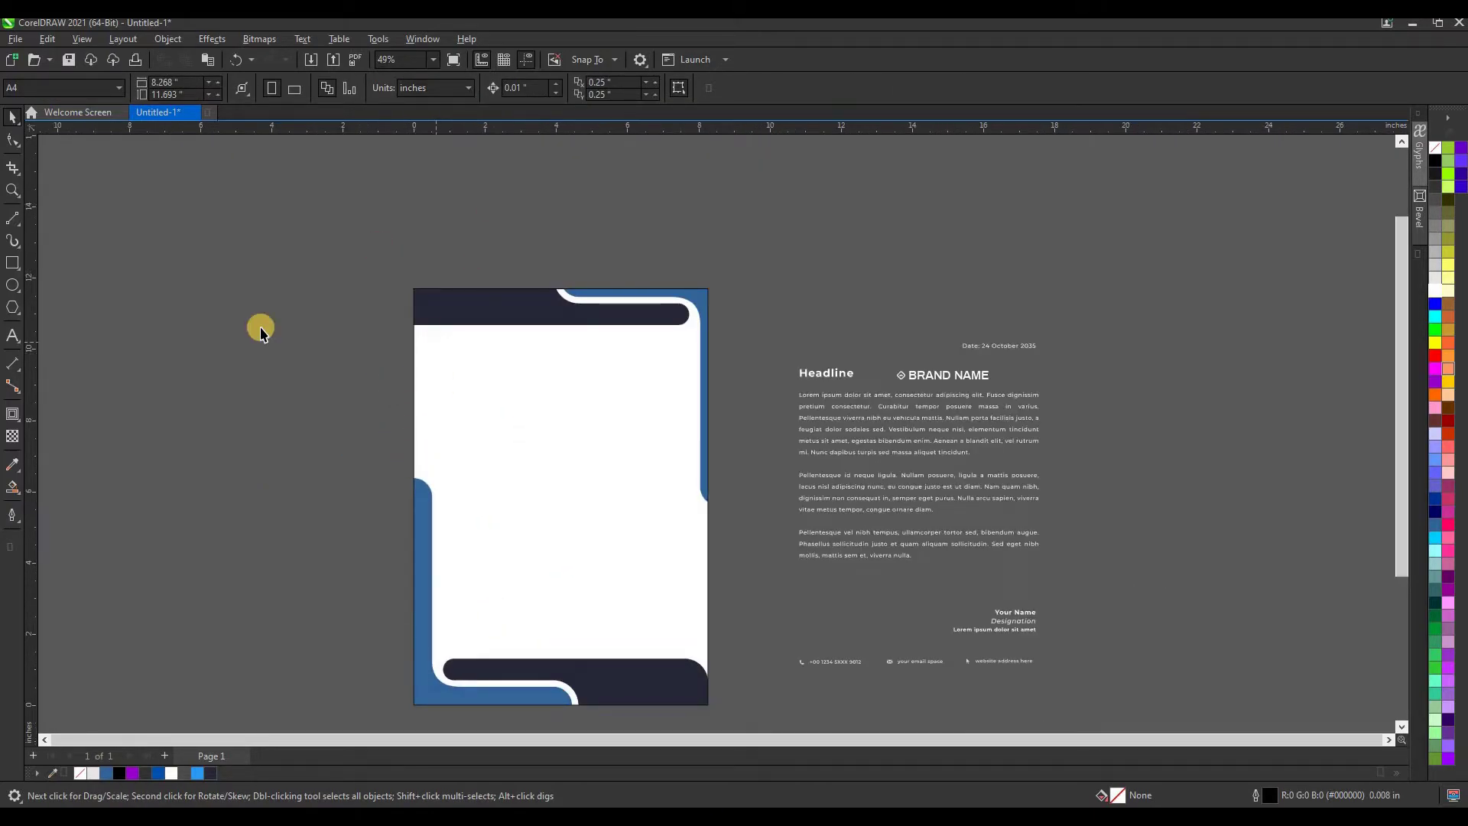
pyautogui.click(20, 268)
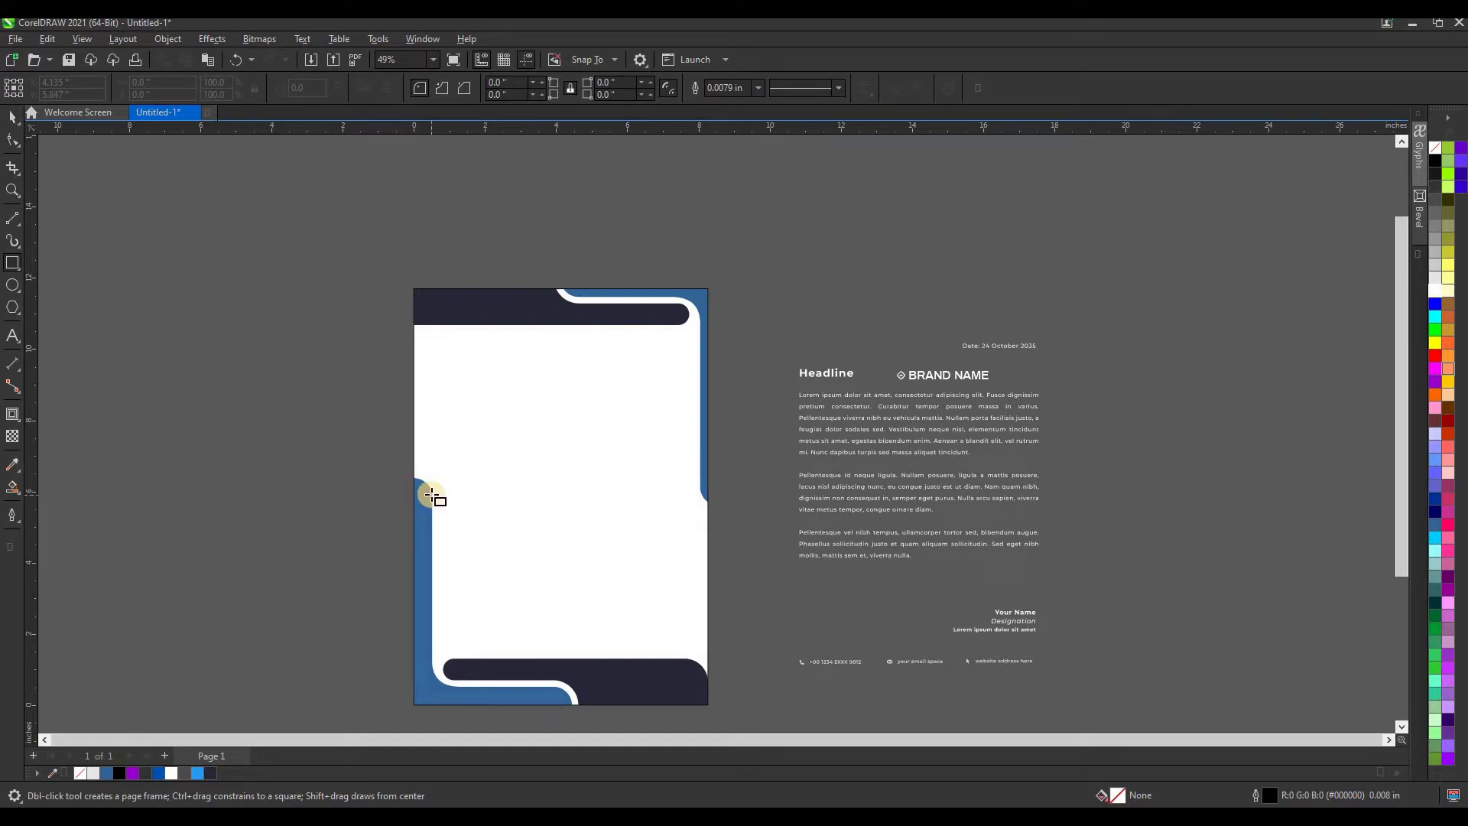
# Step: Draw a roughly 3.2 × 0.6 in rectangle and round its corners into a pill
pyautogui.moveTo(430, 494); pyautogui.dragTo(555, 516)
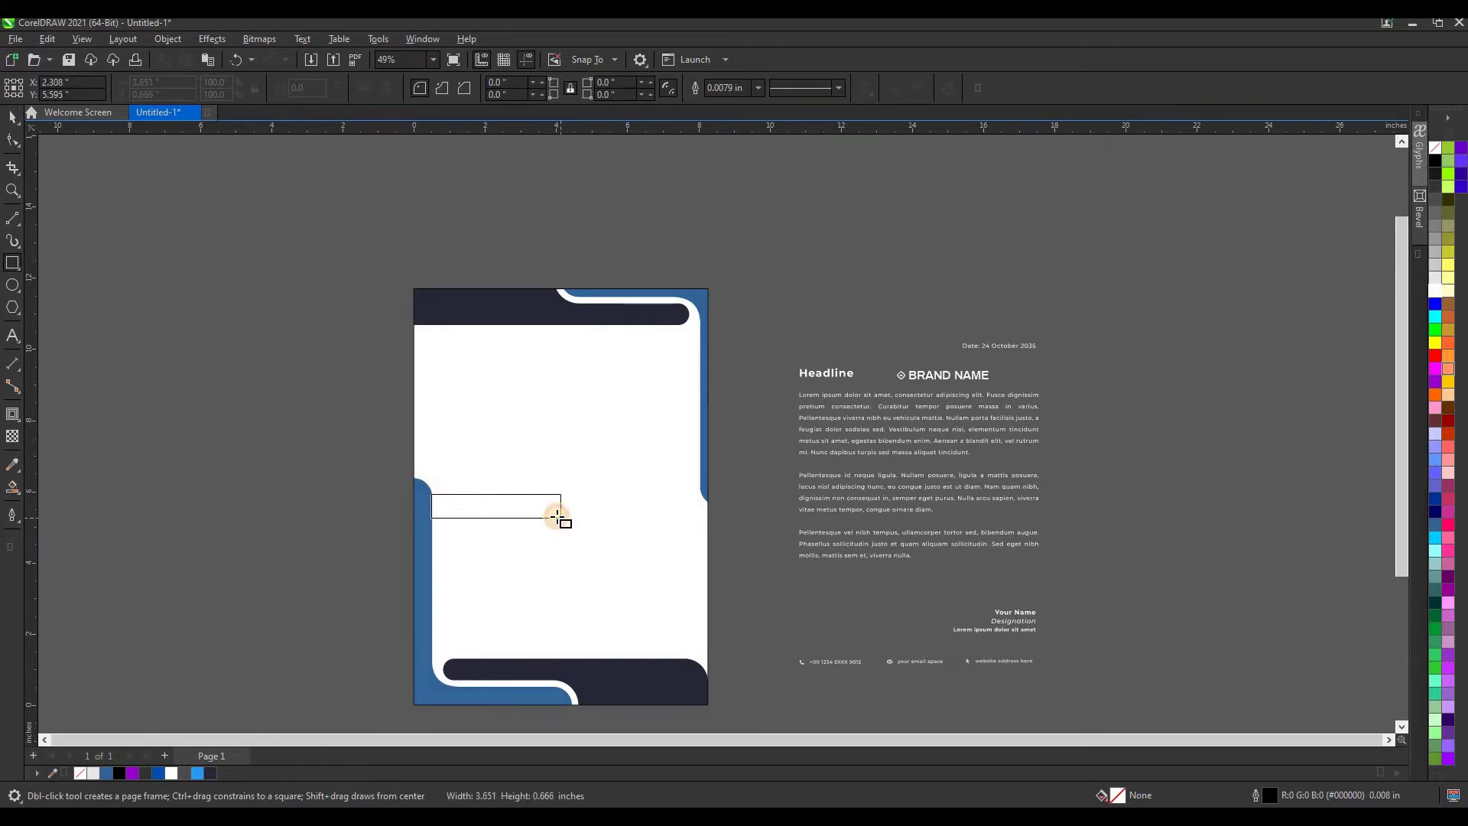
pyautogui.moveTo(552, 516); pyautogui.dragTo(547, 516)
pyautogui.click(13, 140)
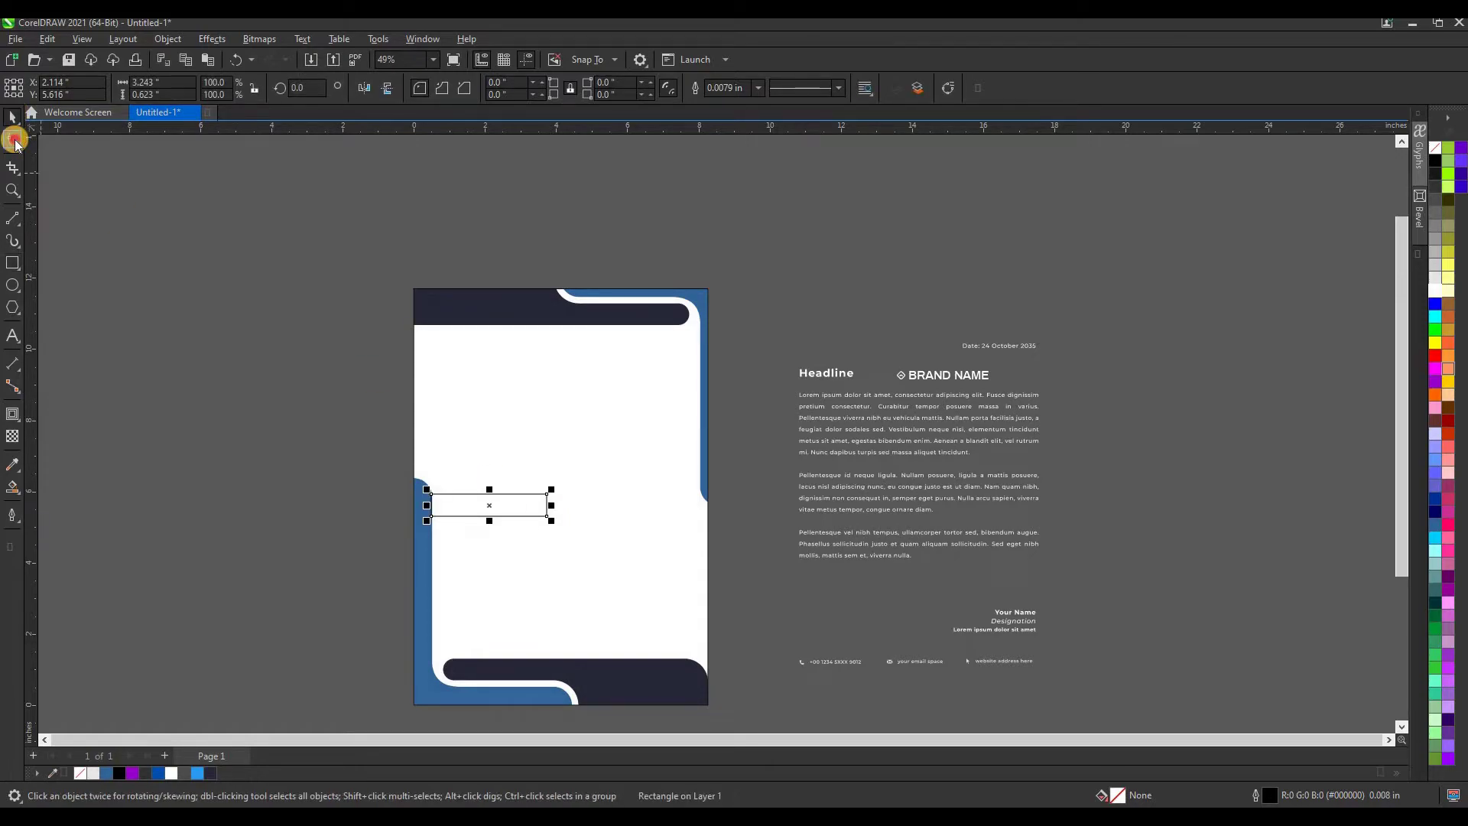
pyautogui.moveTo(431, 495); pyautogui.dragTo(470, 512)
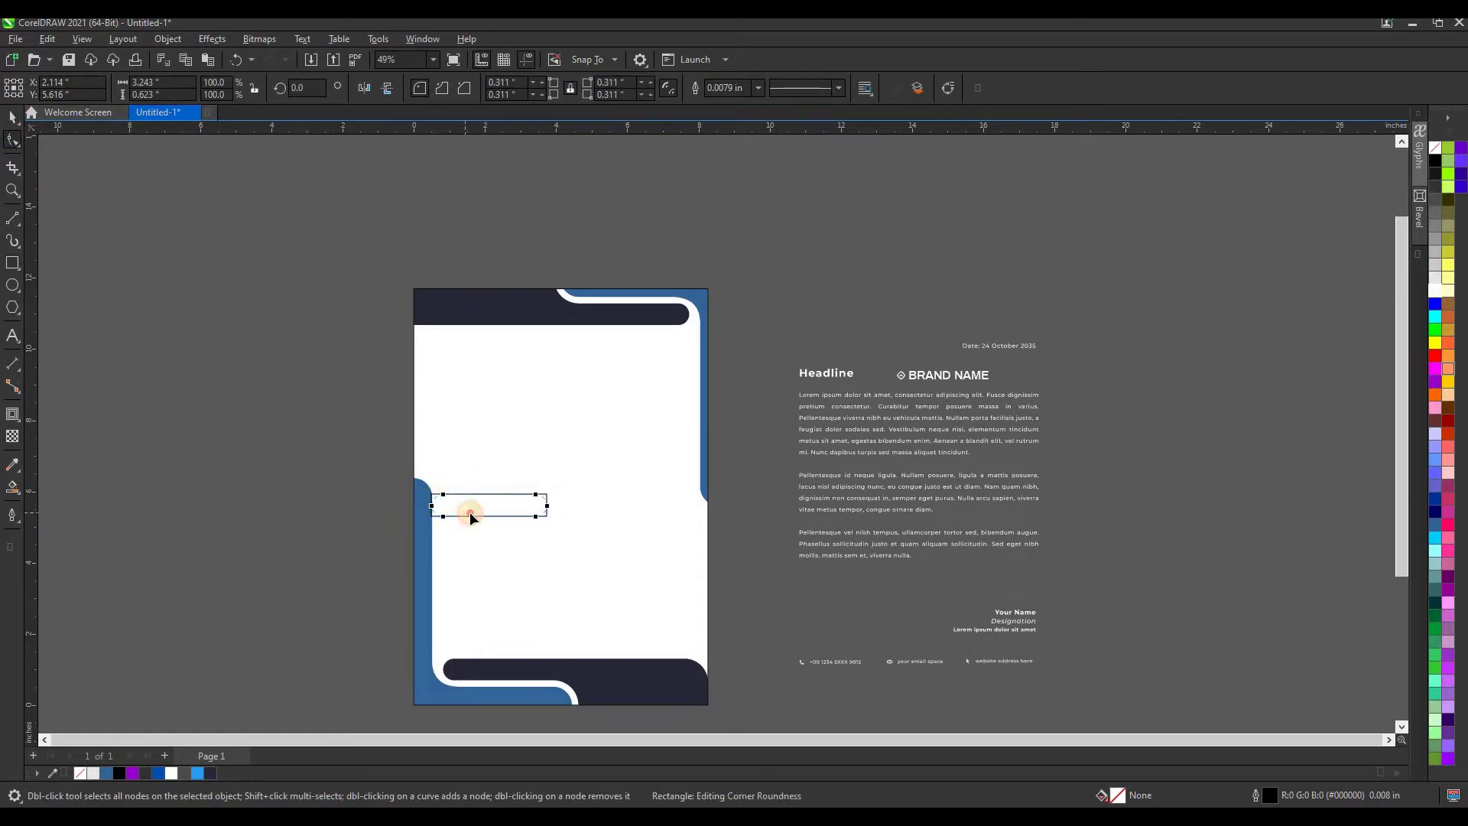
pyautogui.click(13, 117)
# Step: Move the pill onto the left end of the top navy band
pyautogui.moveTo(489, 502); pyautogui.dragTo(490, 336)
pyautogui.hotkey('ctrl', 'z')
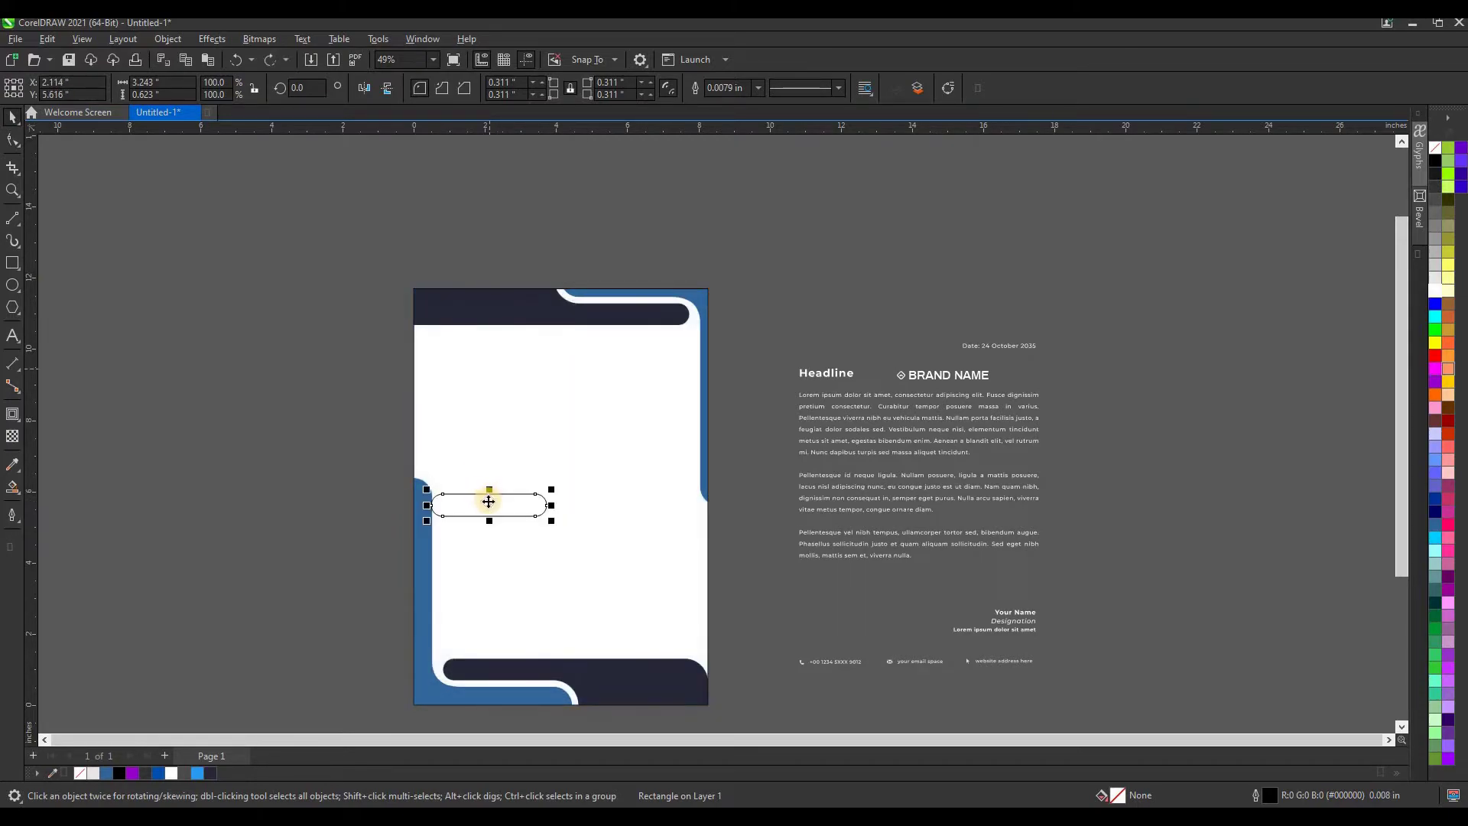
pyautogui.moveTo(474, 507); pyautogui.dragTo(488, 326)
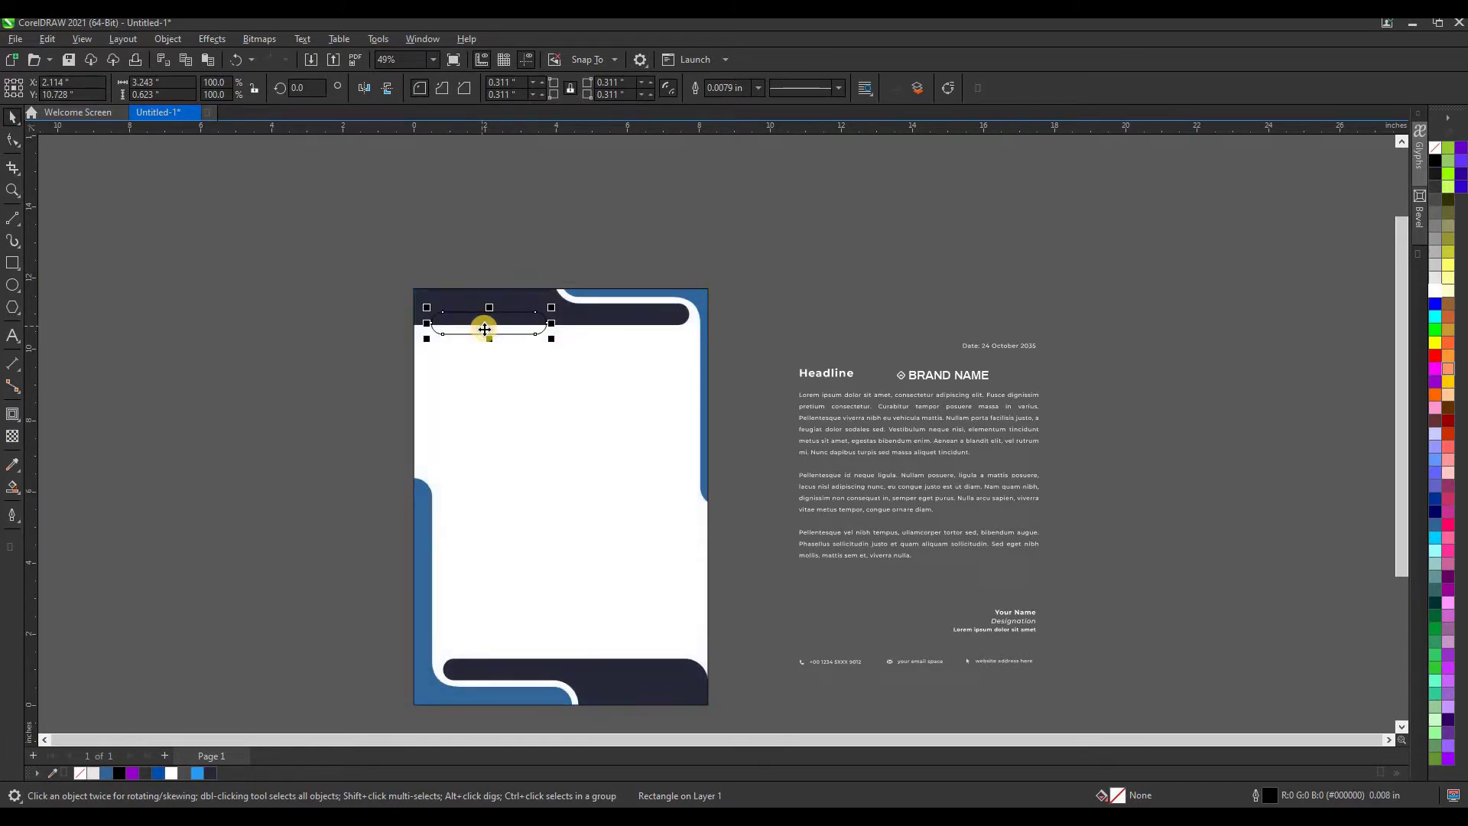
# Step: Give the pill a white 0.031 in outline and a light-blue fill
pyautogui.rightClick(171, 772)
pyautogui.click(13, 524)
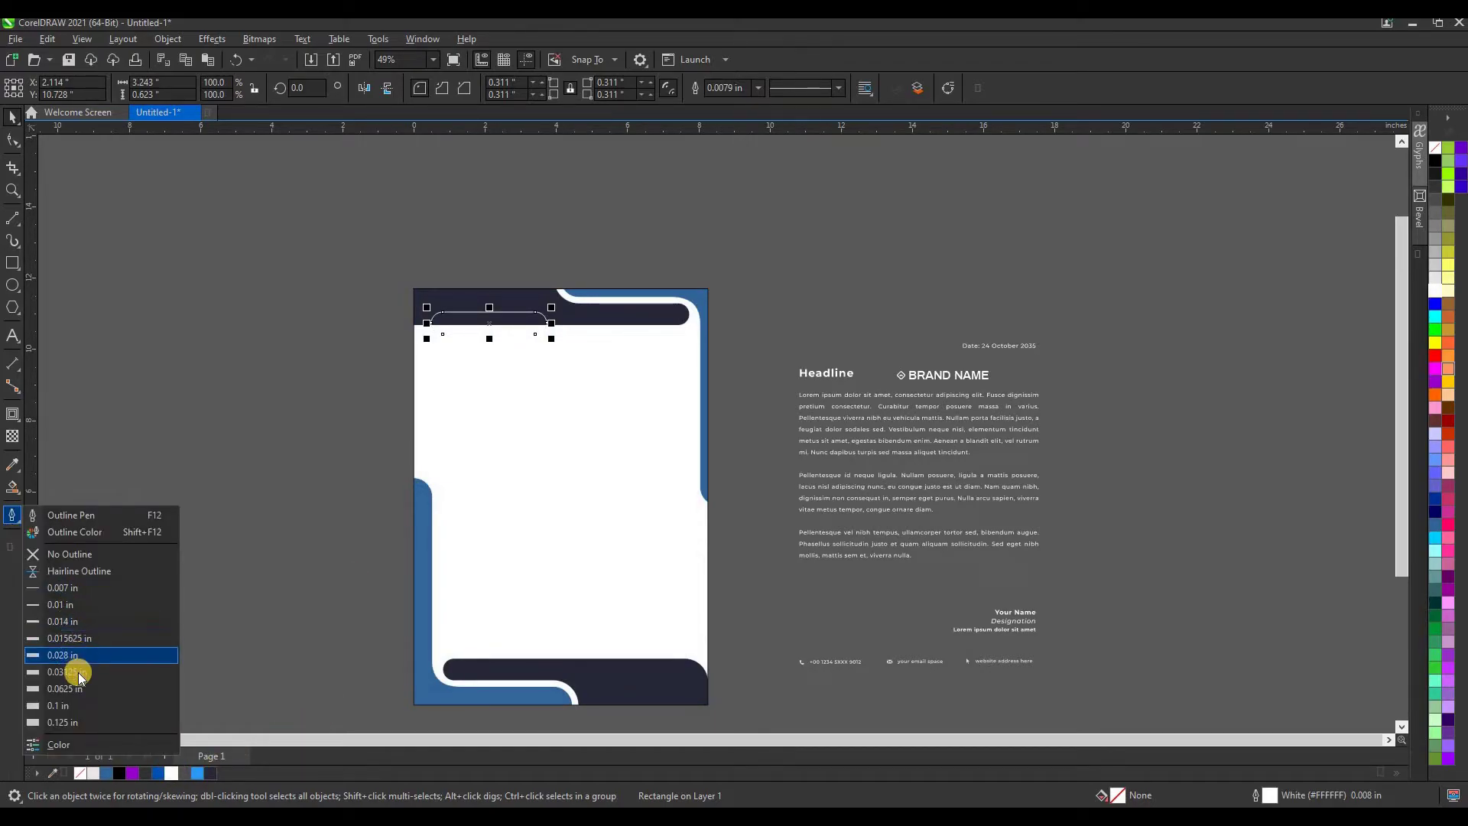
pyautogui.click(72, 671)
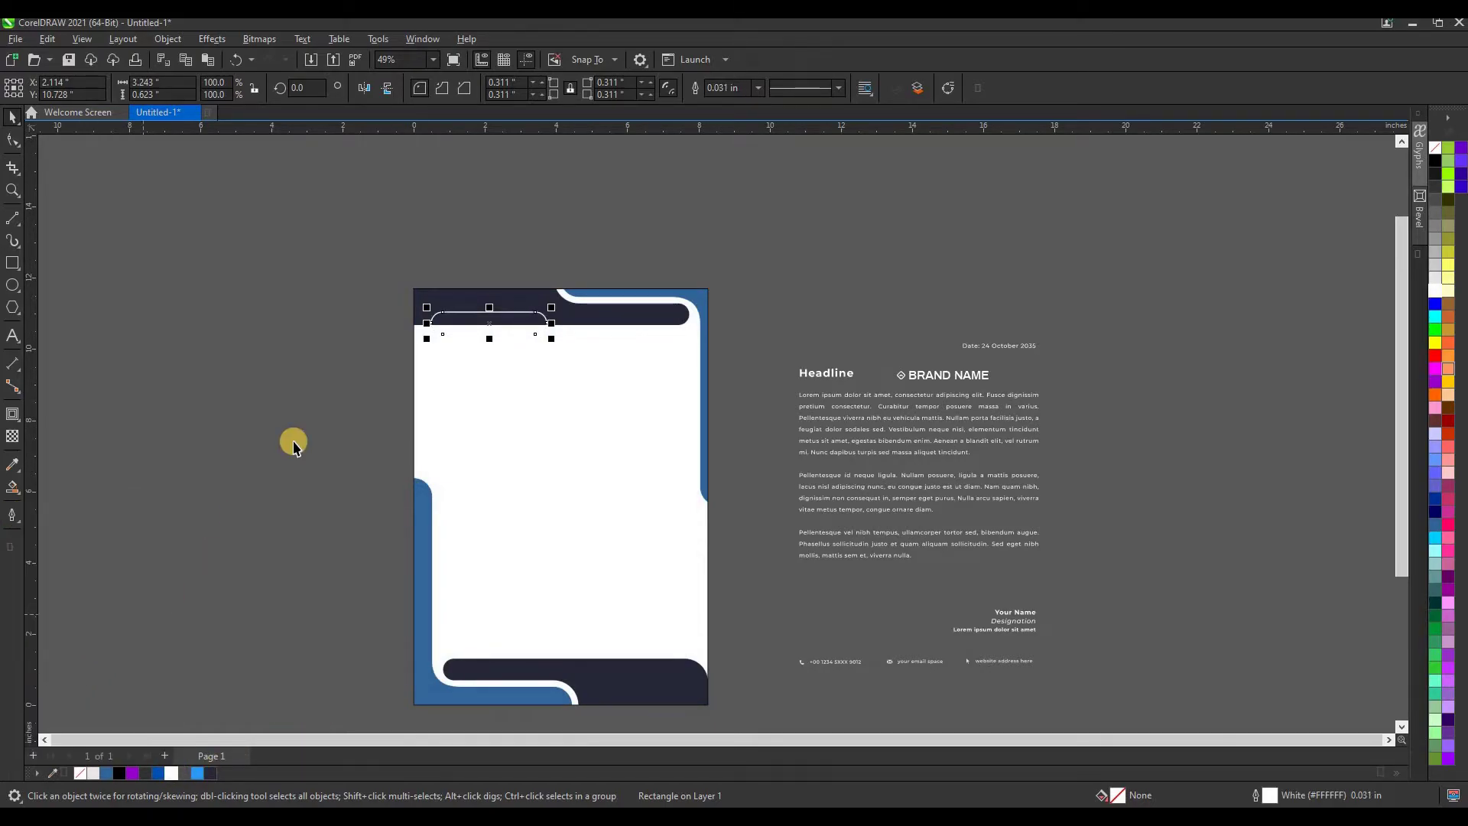
pyautogui.click(197, 772)
pyautogui.click(415, 287)
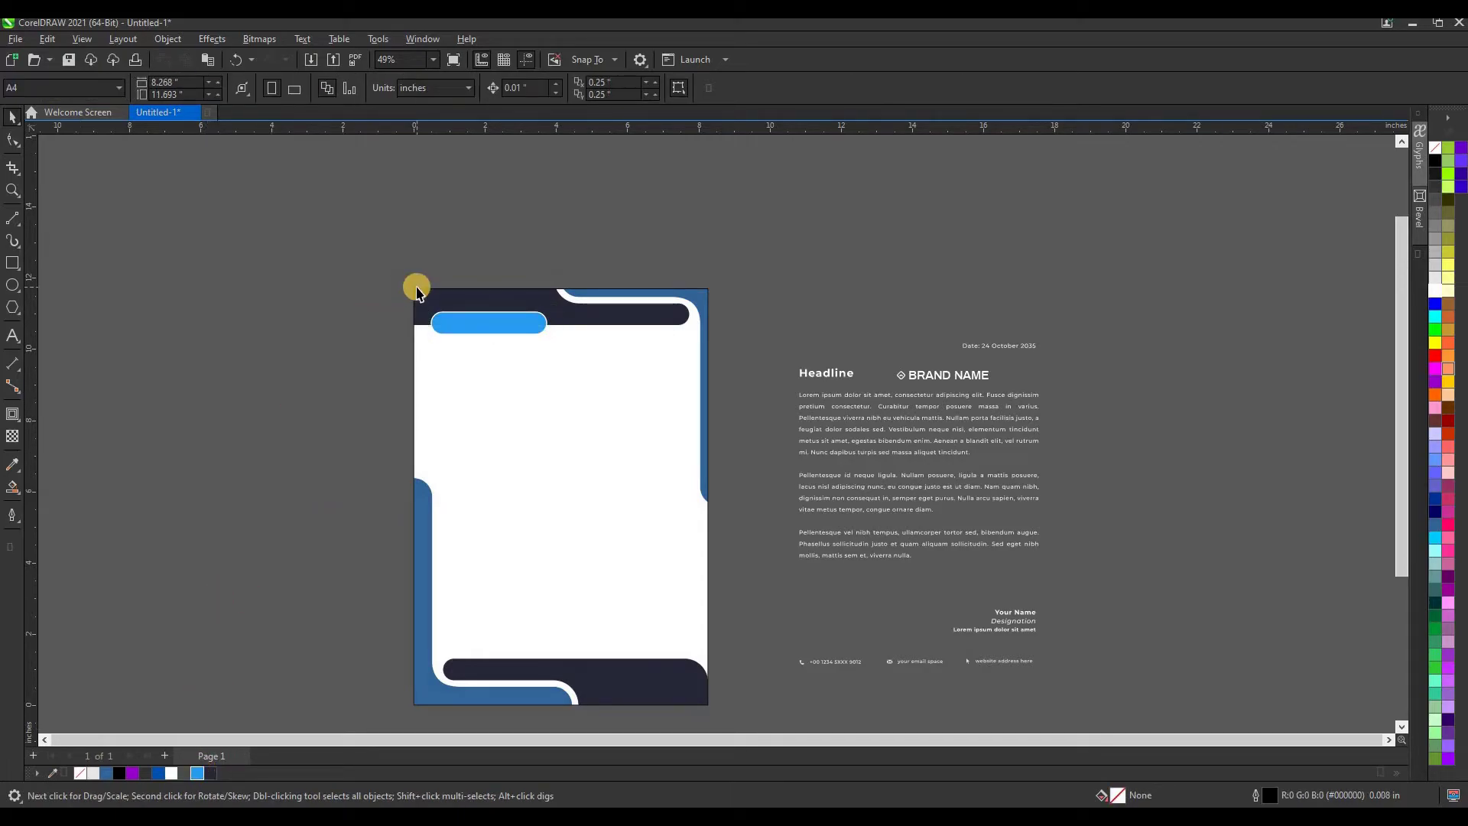
pyautogui.click(488, 348)
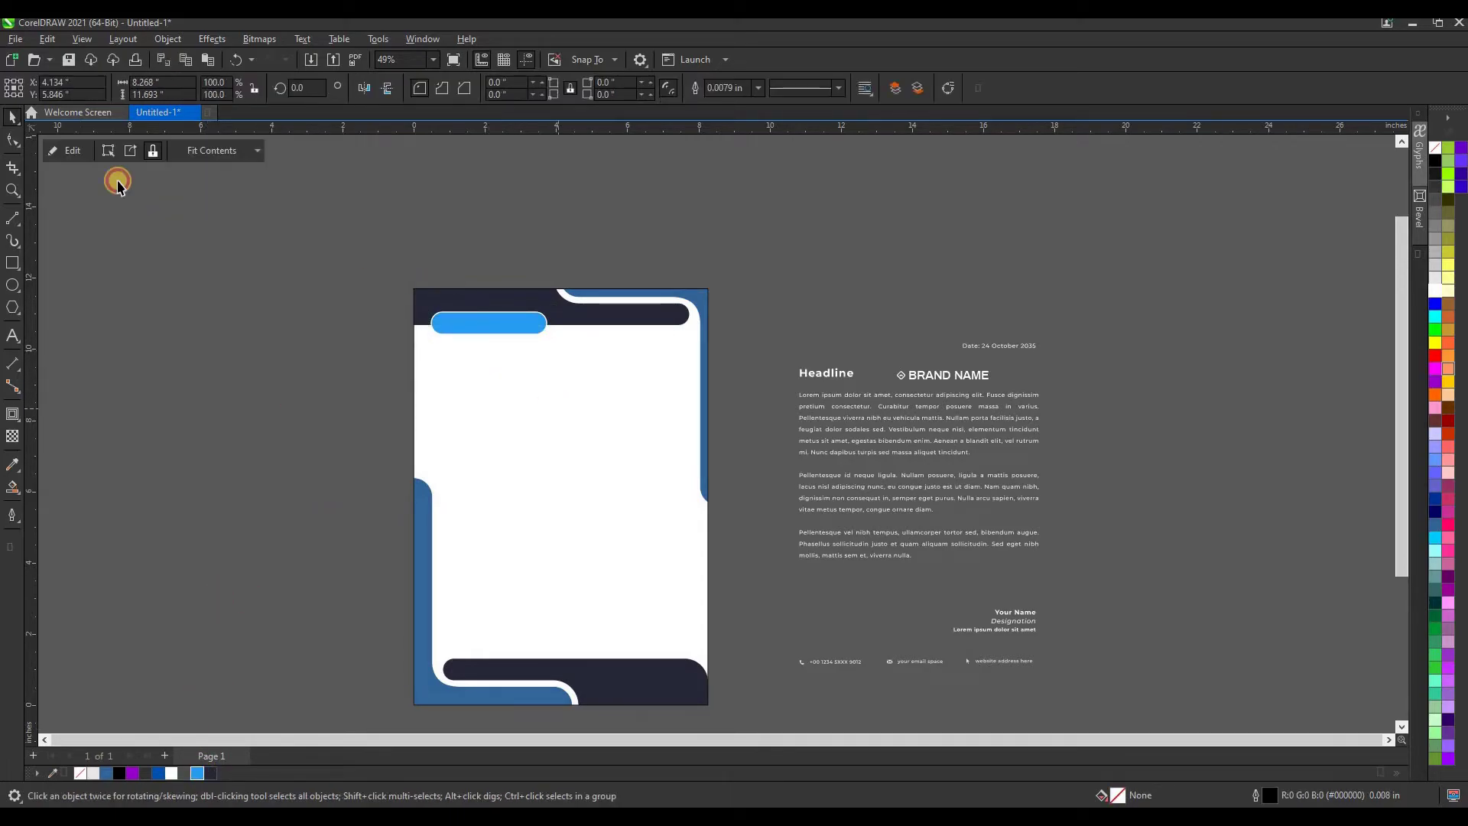
# Step: Inside the page PowerClip, recolour the steel-blue band to the pill's brighter blue
pyautogui.click(71, 151)
pyautogui.click(511, 547)
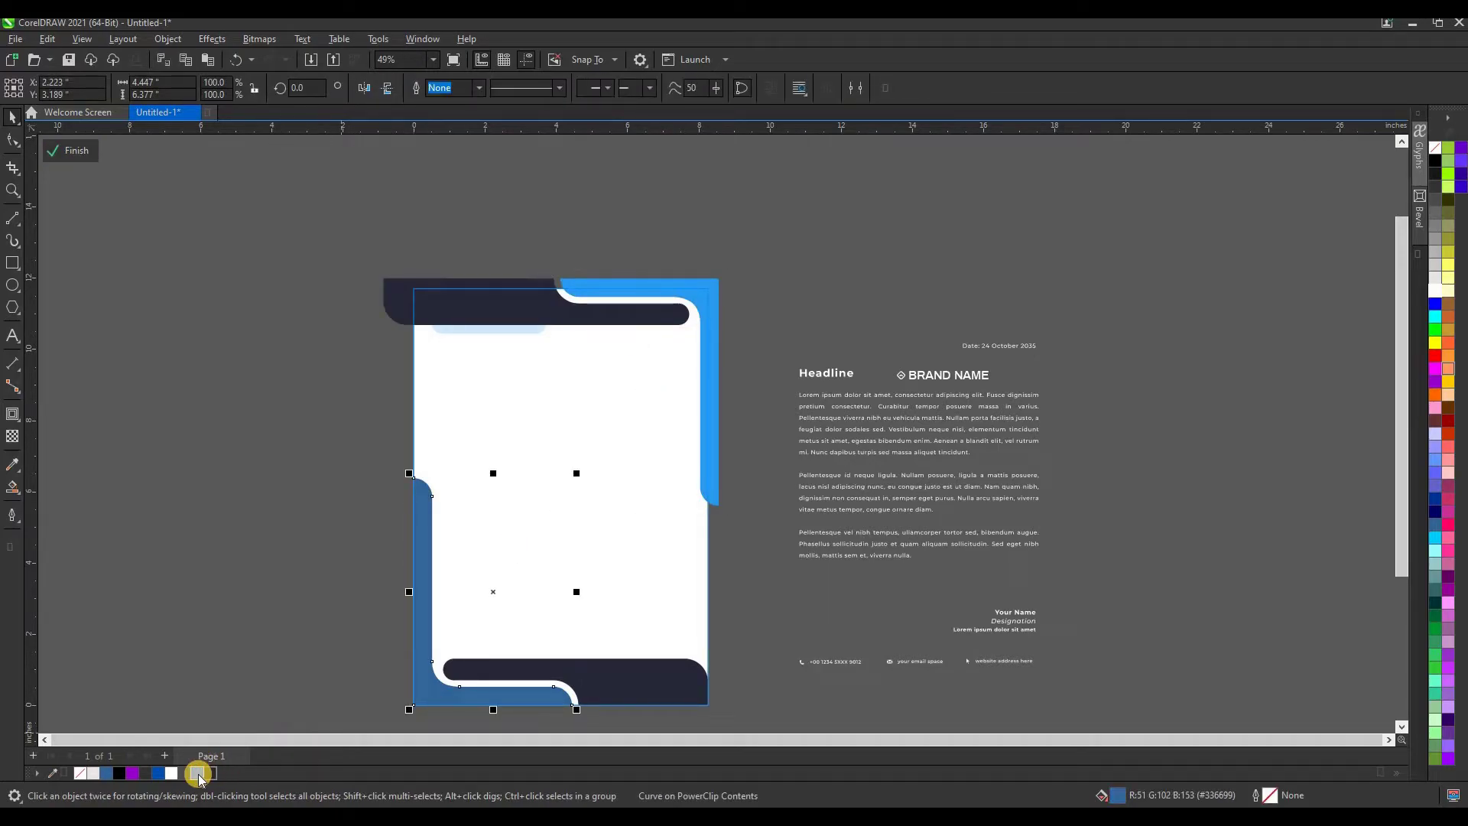
pyautogui.click(198, 773)
pyautogui.click(72, 150)
pyautogui.click(191, 321)
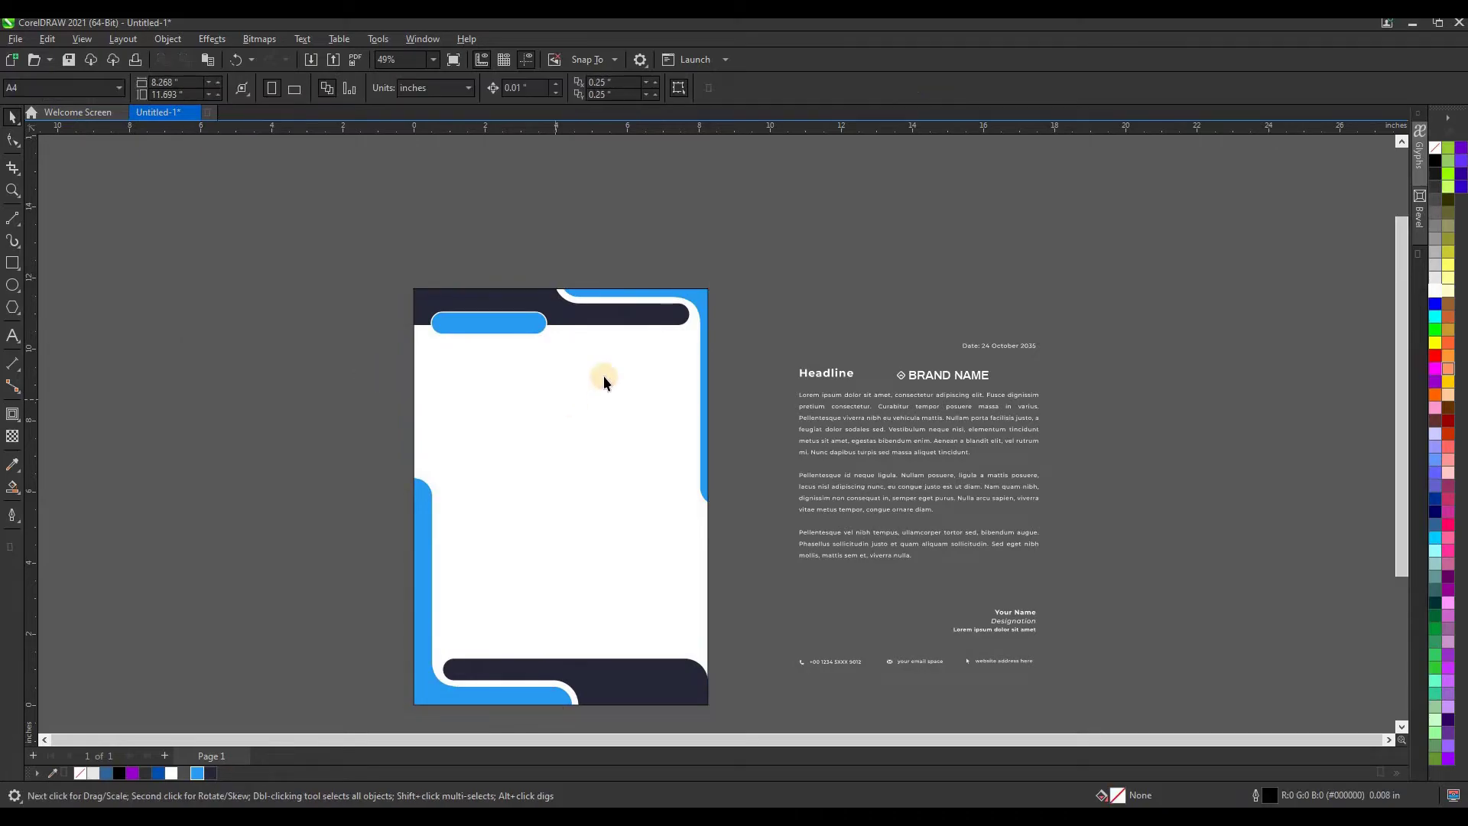
# Step: Move the diamond-icon BRAND NAME logo onto the blue pill and centre it
pyautogui.moveTo(917, 383); pyautogui.dragTo(488, 329)
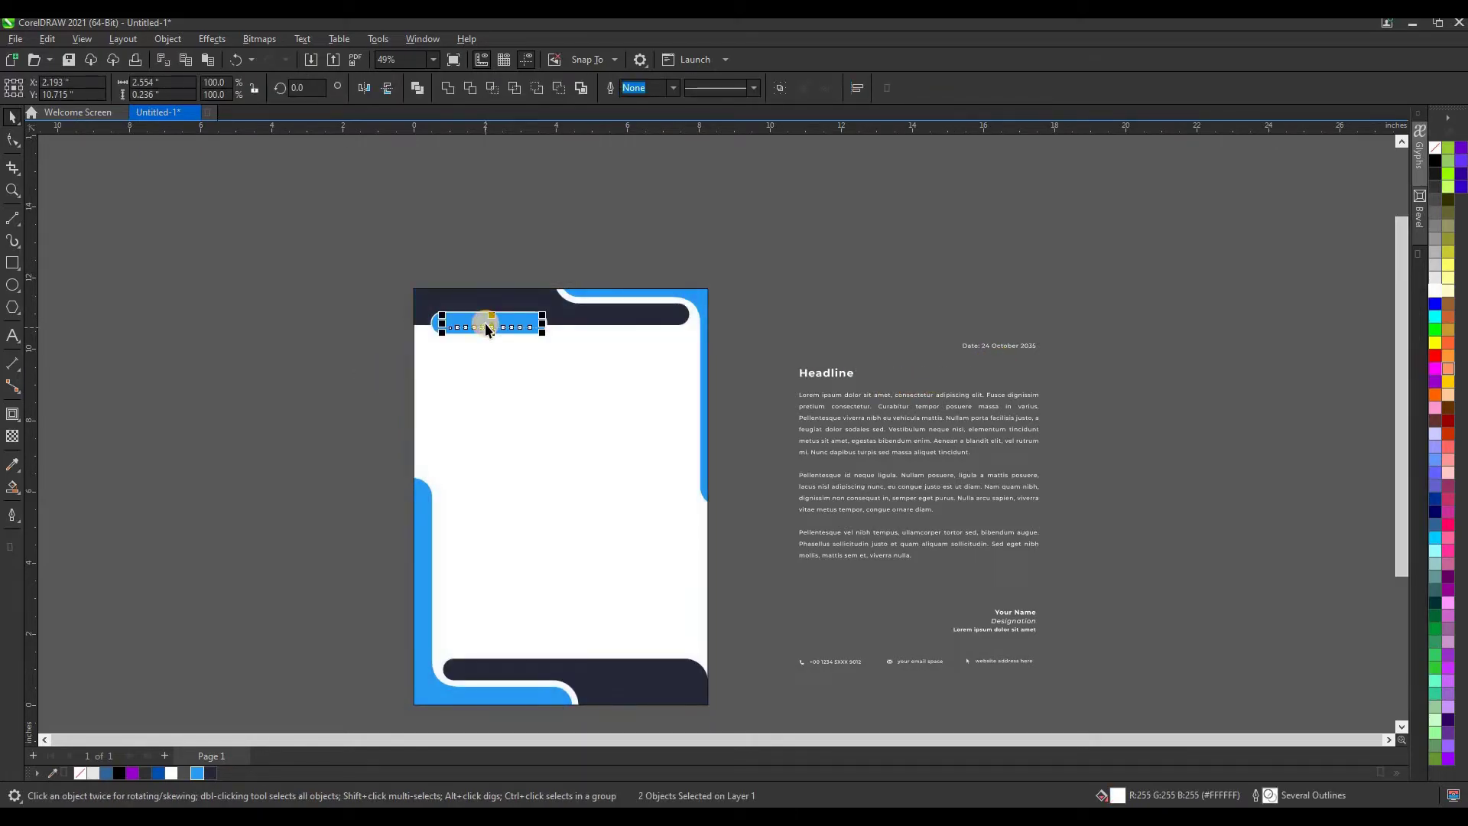
pyautogui.scroll(5, 489, 329)
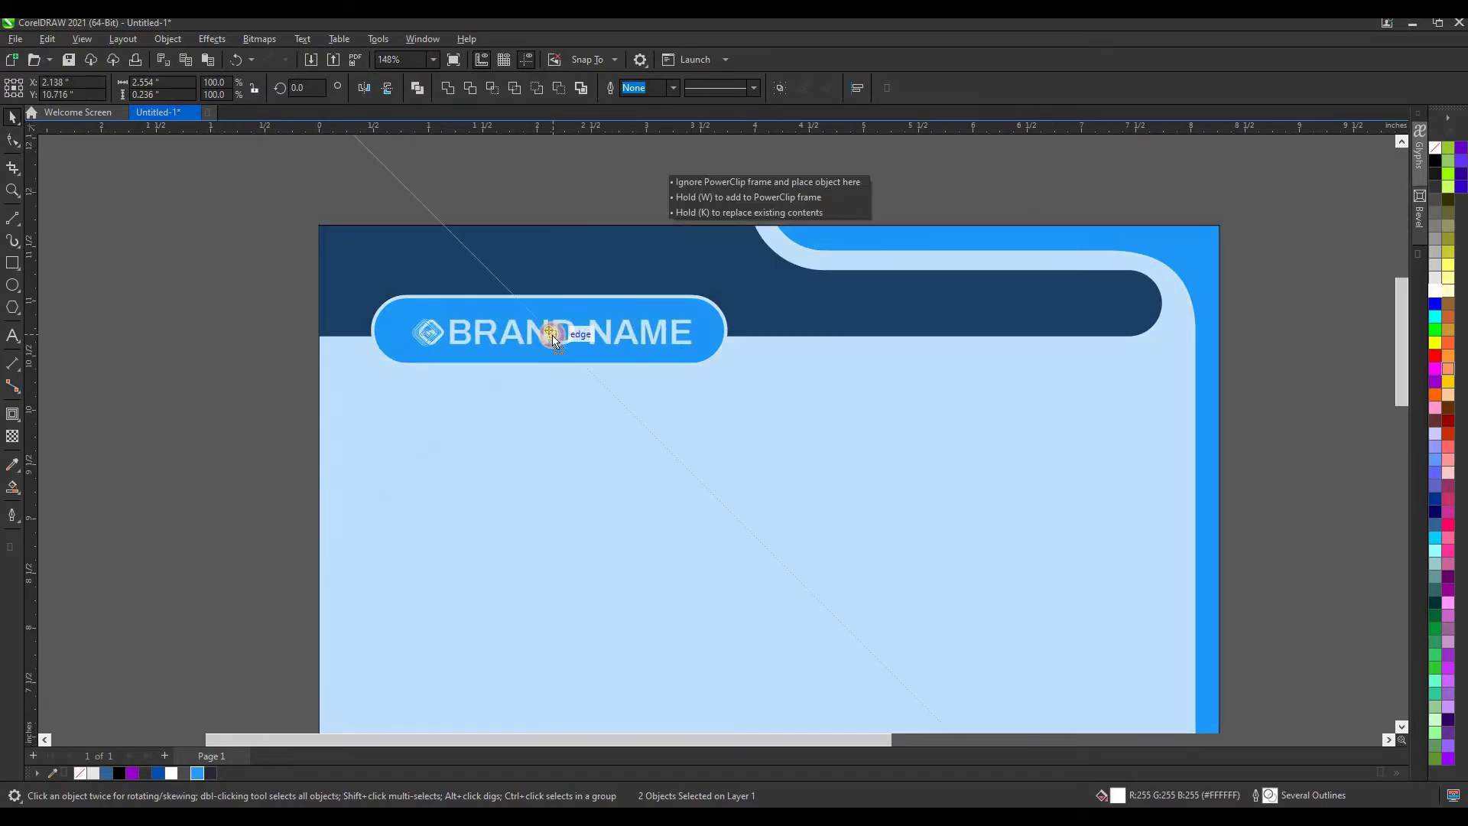
pyautogui.moveTo(558, 334); pyautogui.dragTo(553, 335)
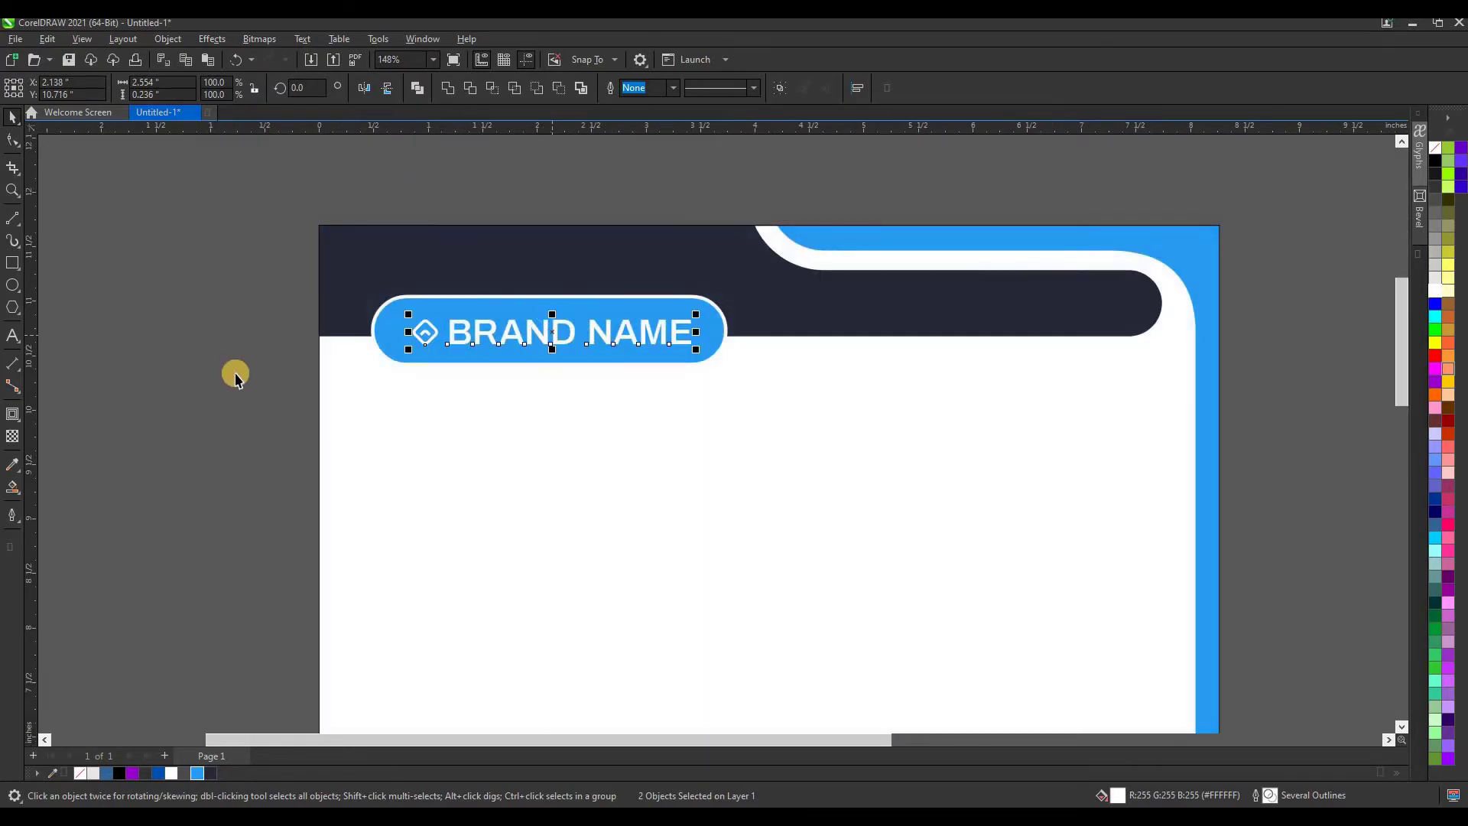
pyautogui.scroll(-5, 488, 279)
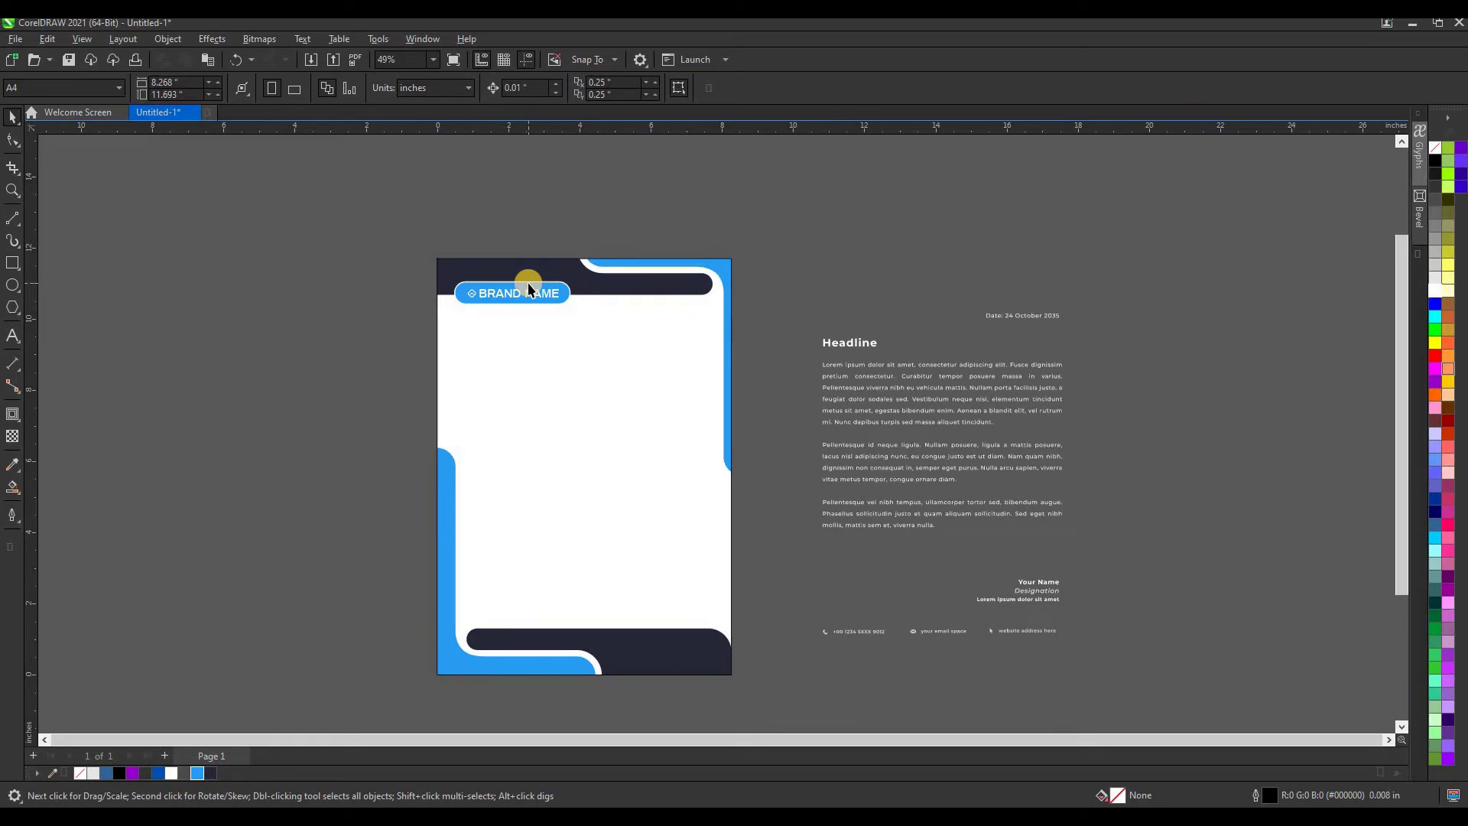
# Step: Move the letter text block onto the page and scale it slightly to fit
pyautogui.click(980, 490)
pyautogui.moveTo(980, 489); pyautogui.dragTo(786, 609)
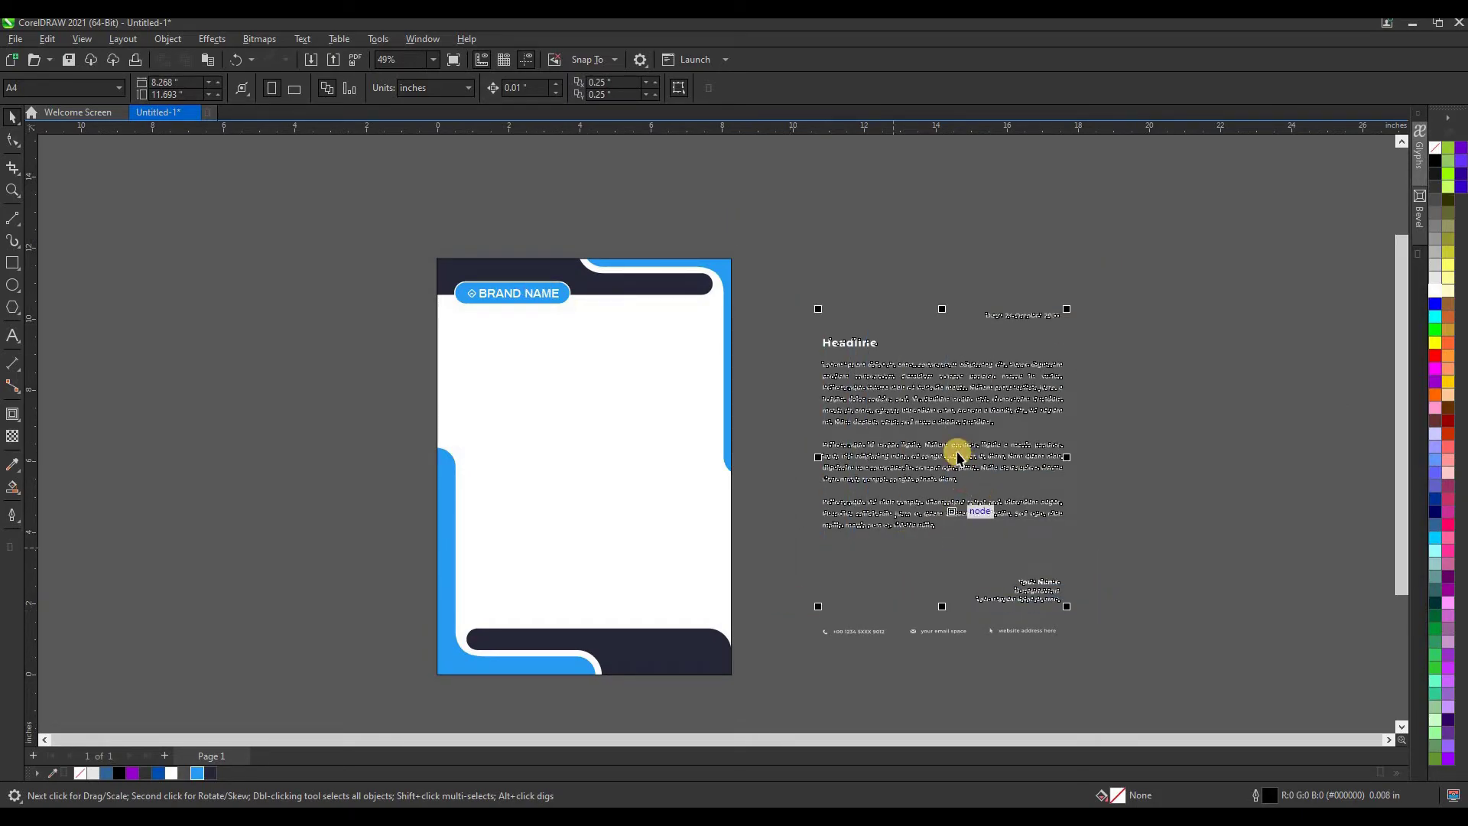
pyautogui.moveTo(958, 457); pyautogui.dragTo(603, 468)
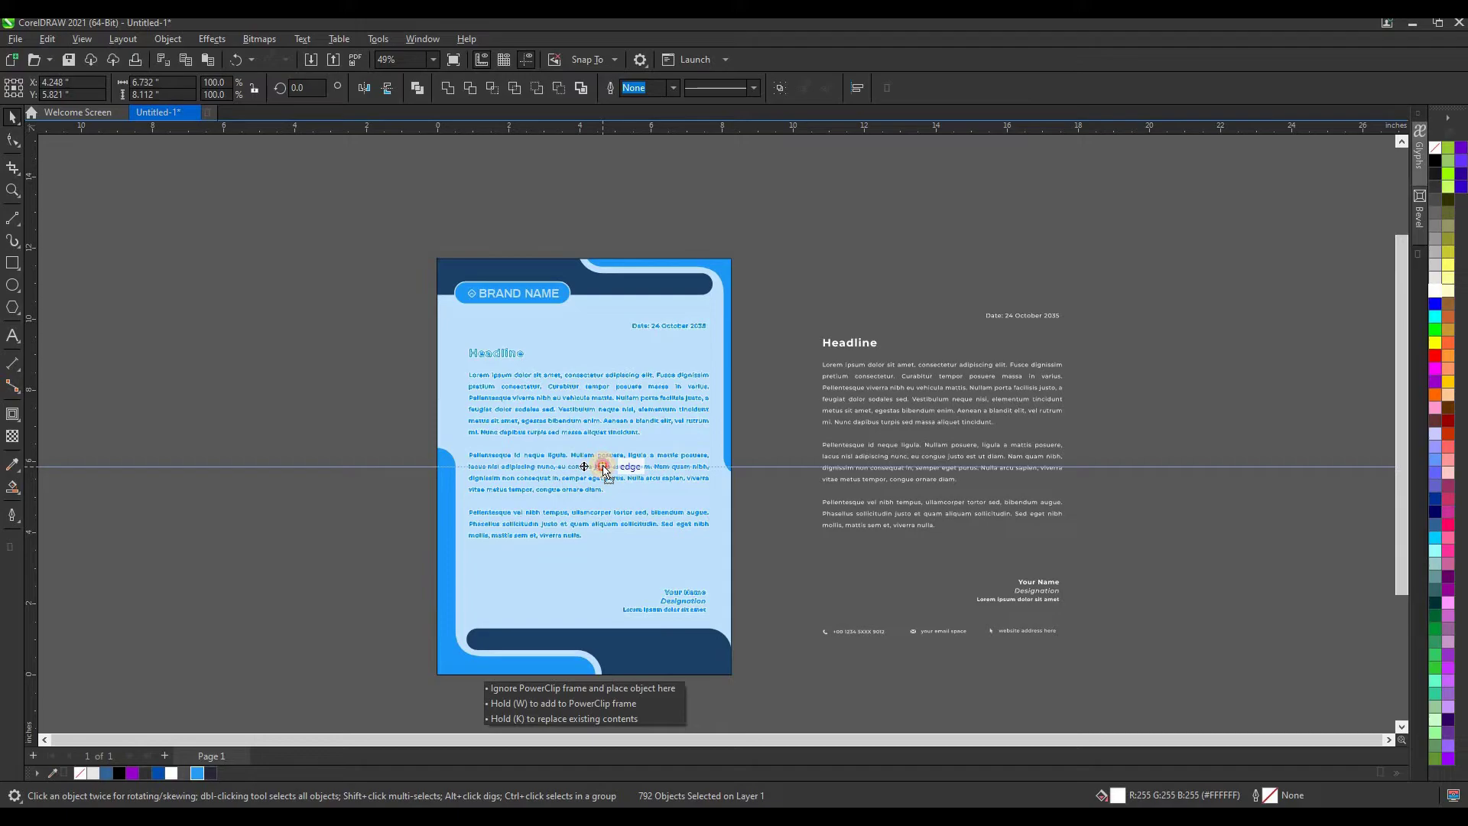
pyautogui.moveTo(603, 468); pyautogui.dragTo(603, 468)
pyautogui.moveTo(714, 619); pyautogui.dragTo(713, 618)
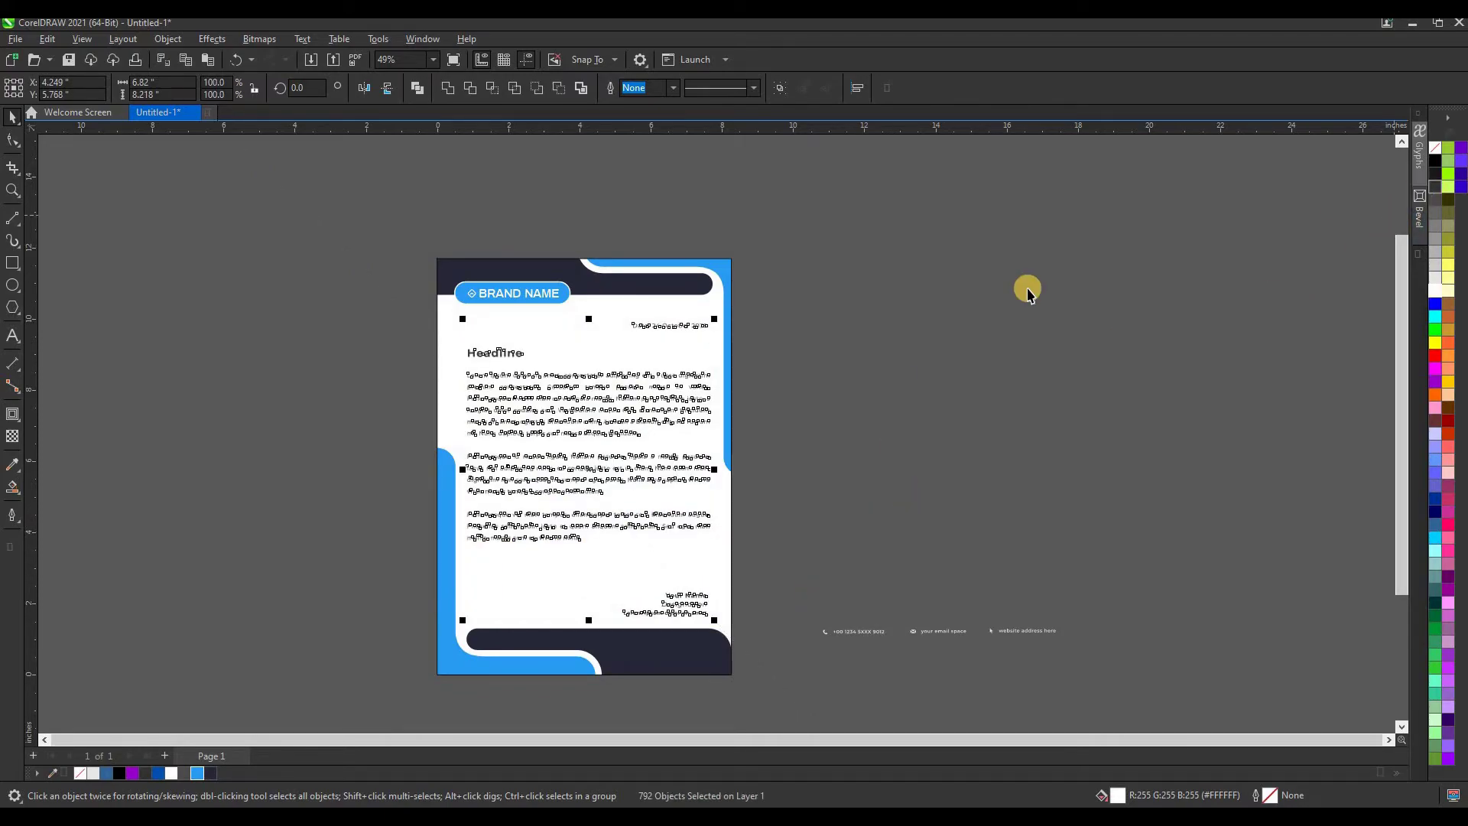
pyautogui.click(497, 355)
# Step: Make the Headline text blue
pyautogui.moveTo(542, 375); pyautogui.dragTo(542, 375)
pyautogui.click(197, 773)
pyautogui.click(641, 286)
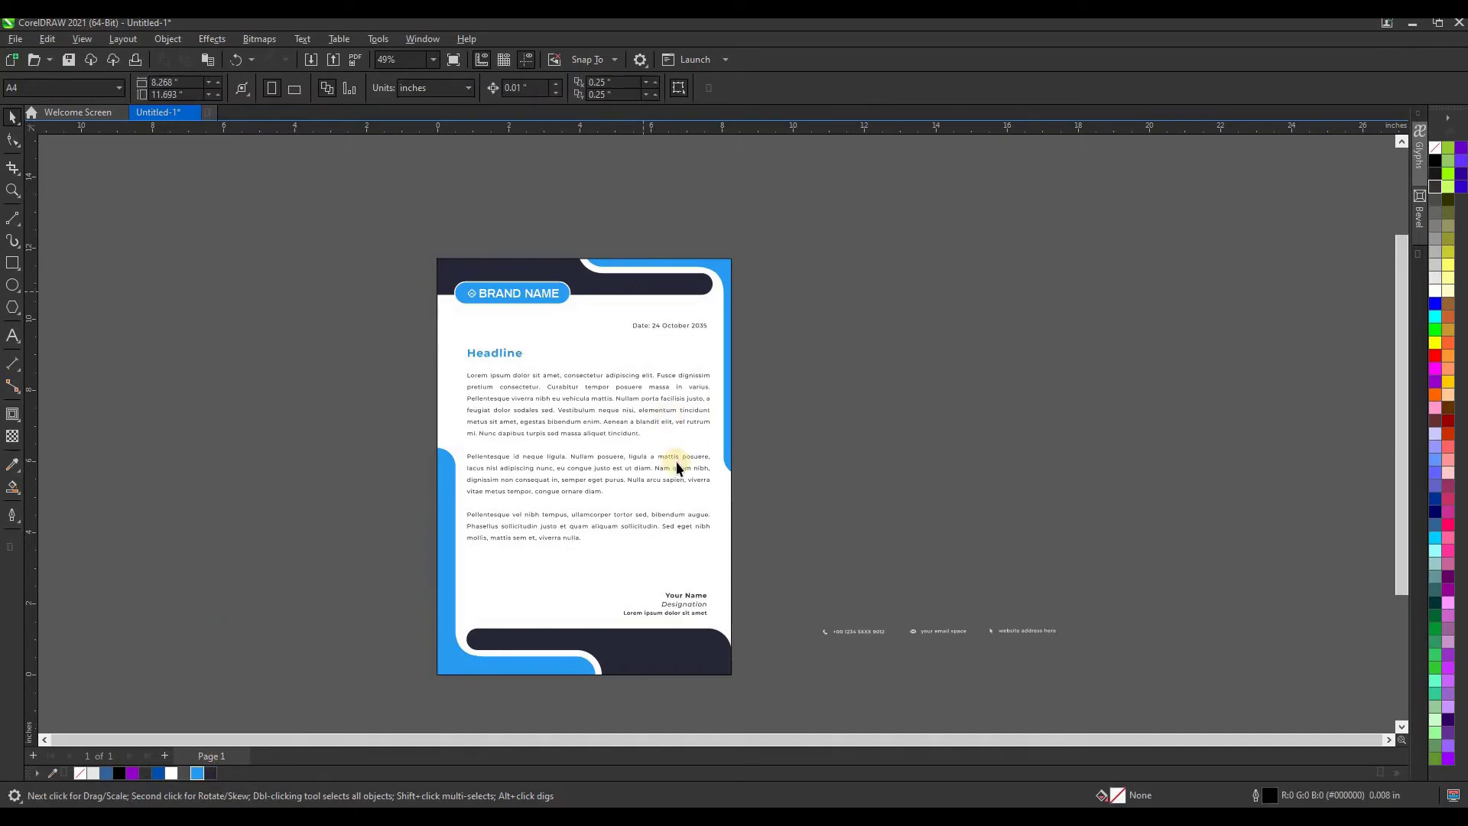
pyautogui.moveTo(732, 590); pyautogui.dragTo(676, 601)
pyautogui.click(674, 594)
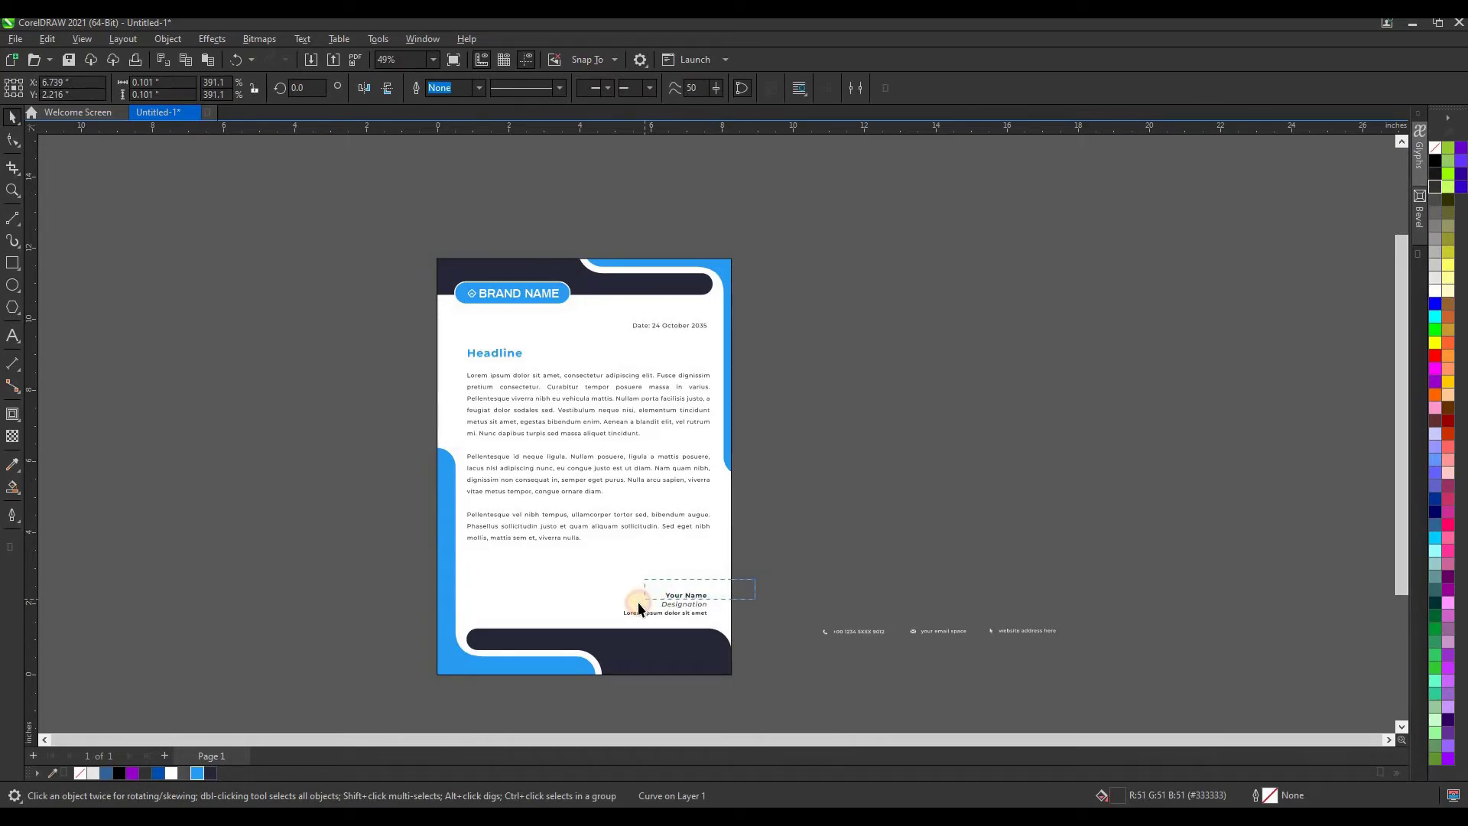
# Step: Make Your Name blue and place the contact row, in white, on the bottom navy bar
pyautogui.click(197, 773)
pyautogui.click(974, 629)
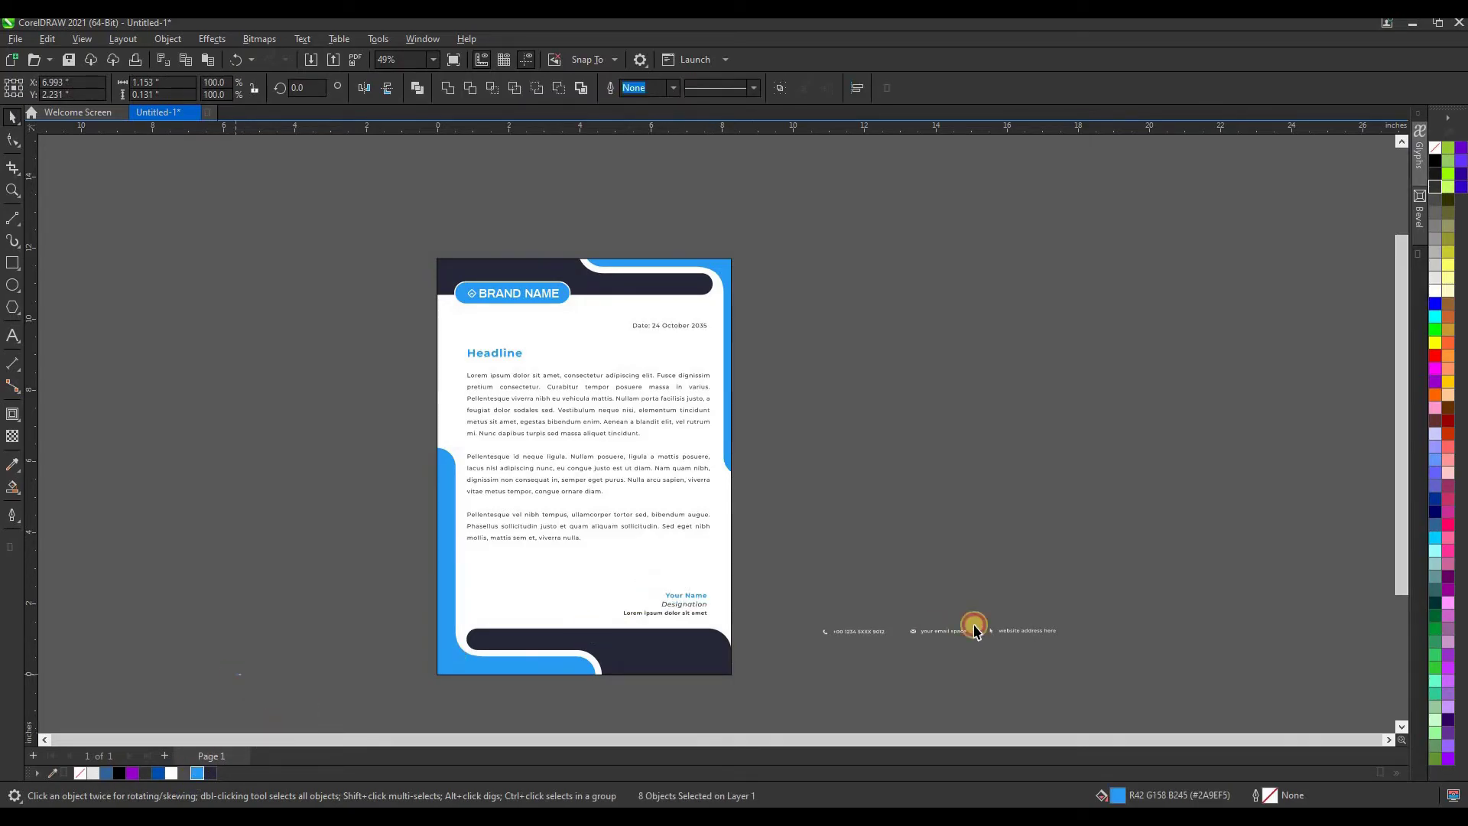
pyautogui.moveTo(941, 630); pyautogui.dragTo(594, 639)
pyautogui.click(171, 773)
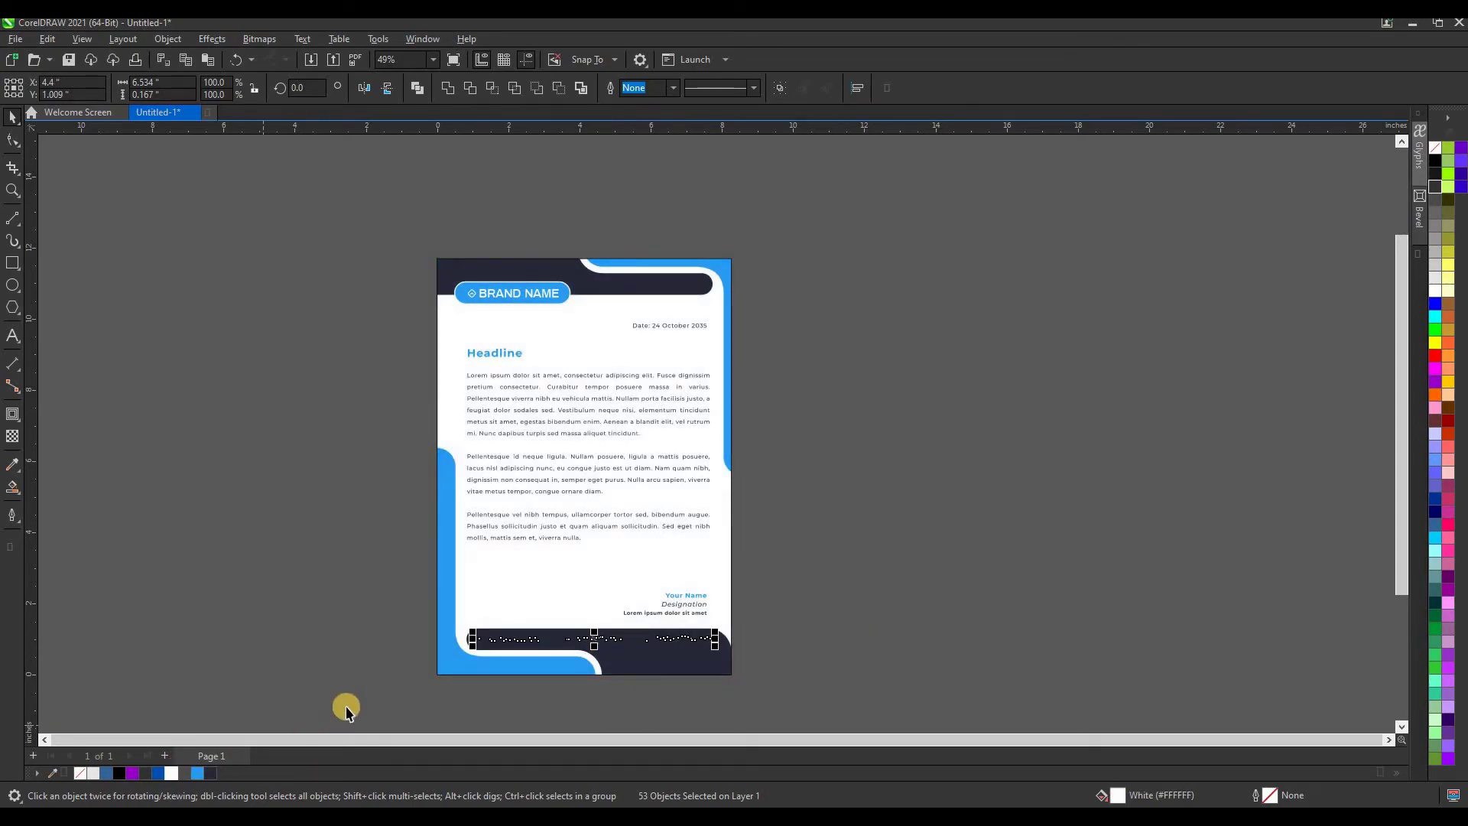
pyautogui.click(535, 726)
# Step: Colour the phone, email and website icons blue
pyautogui.scroll(3, 537, 721)
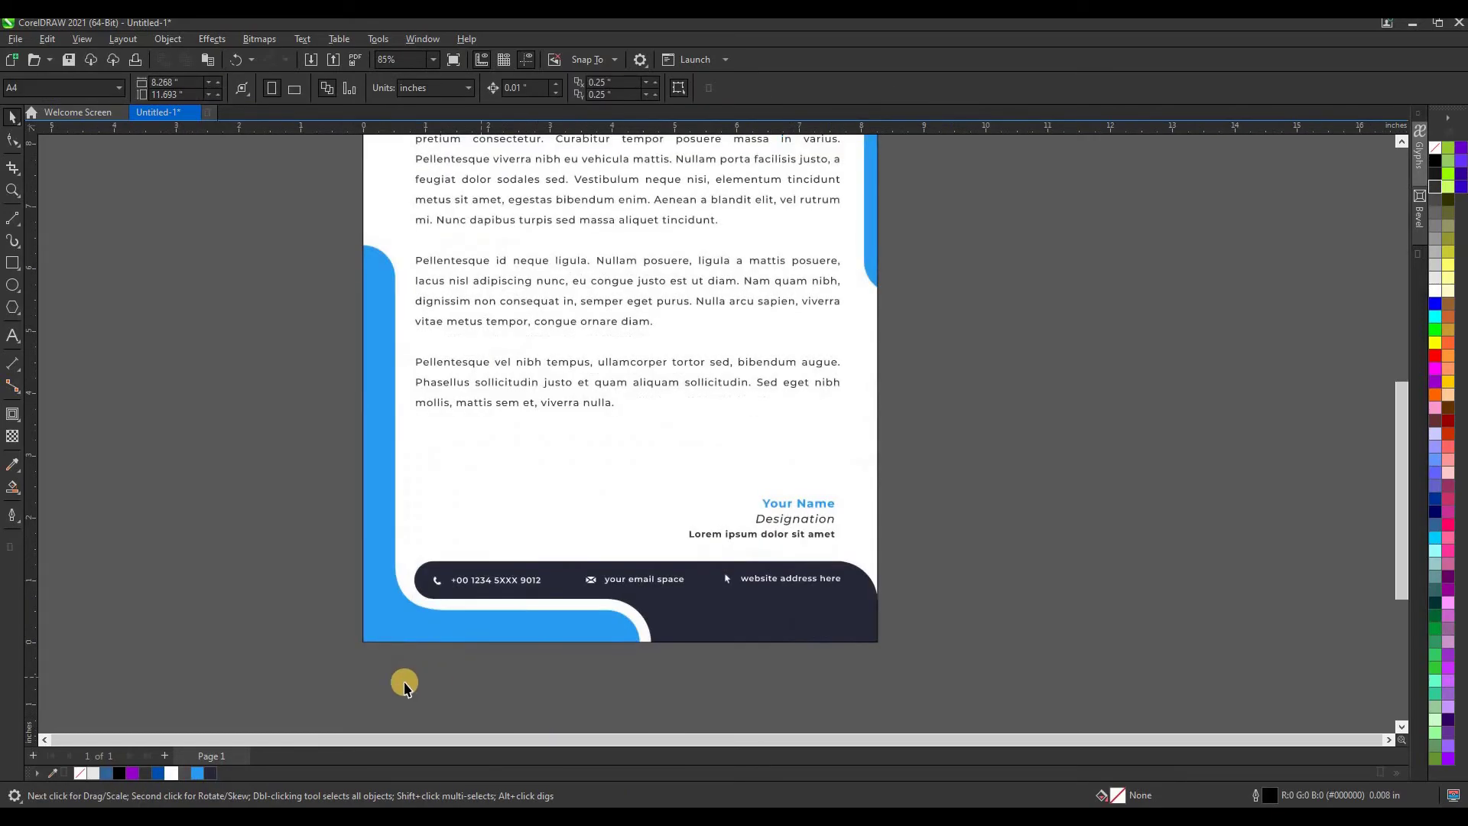
pyautogui.click(441, 580)
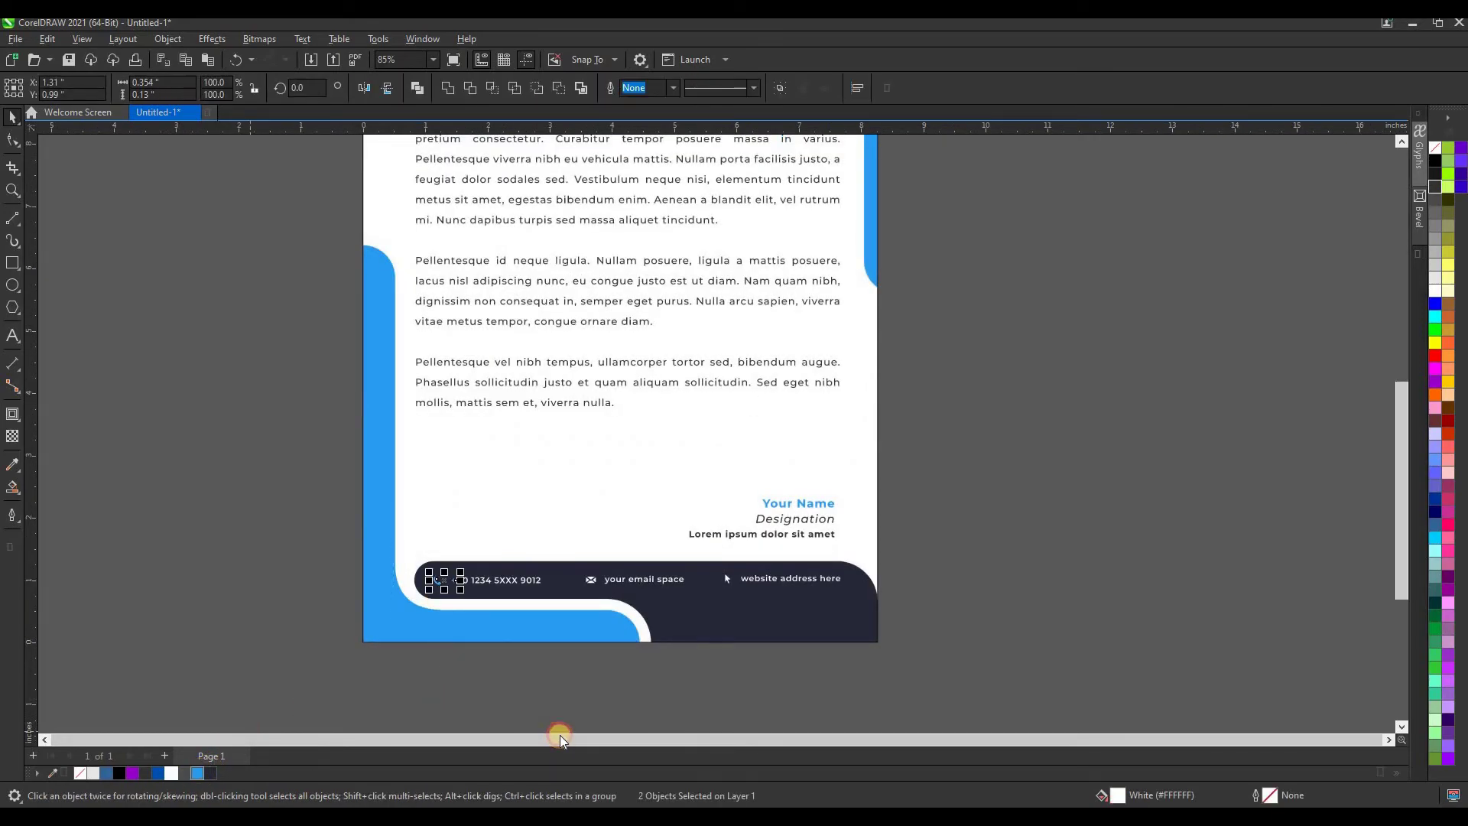
pyautogui.keyDown('shift'); pyautogui.click(591, 580); pyautogui.keyUp('shift')
pyautogui.click(197, 774)
pyautogui.click(687, 692)
pyautogui.click(727, 579)
pyautogui.click(197, 774)
pyautogui.click(275, 695)
pyautogui.scroll(-3, 714, 517)
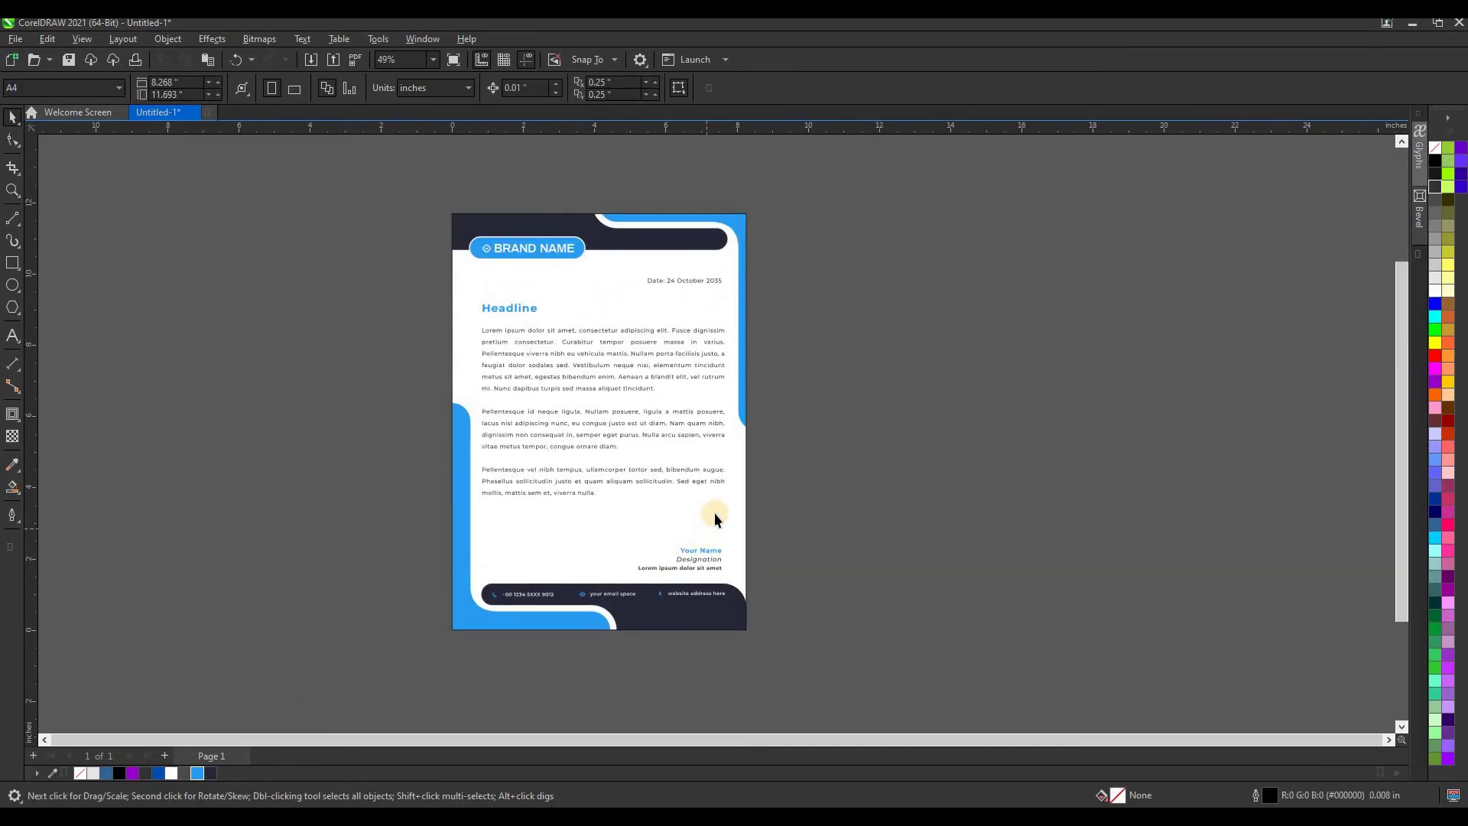
# Step: Zoom to the logo and enlarge its diamond icon to about twice its size
pyautogui.click(715, 518)
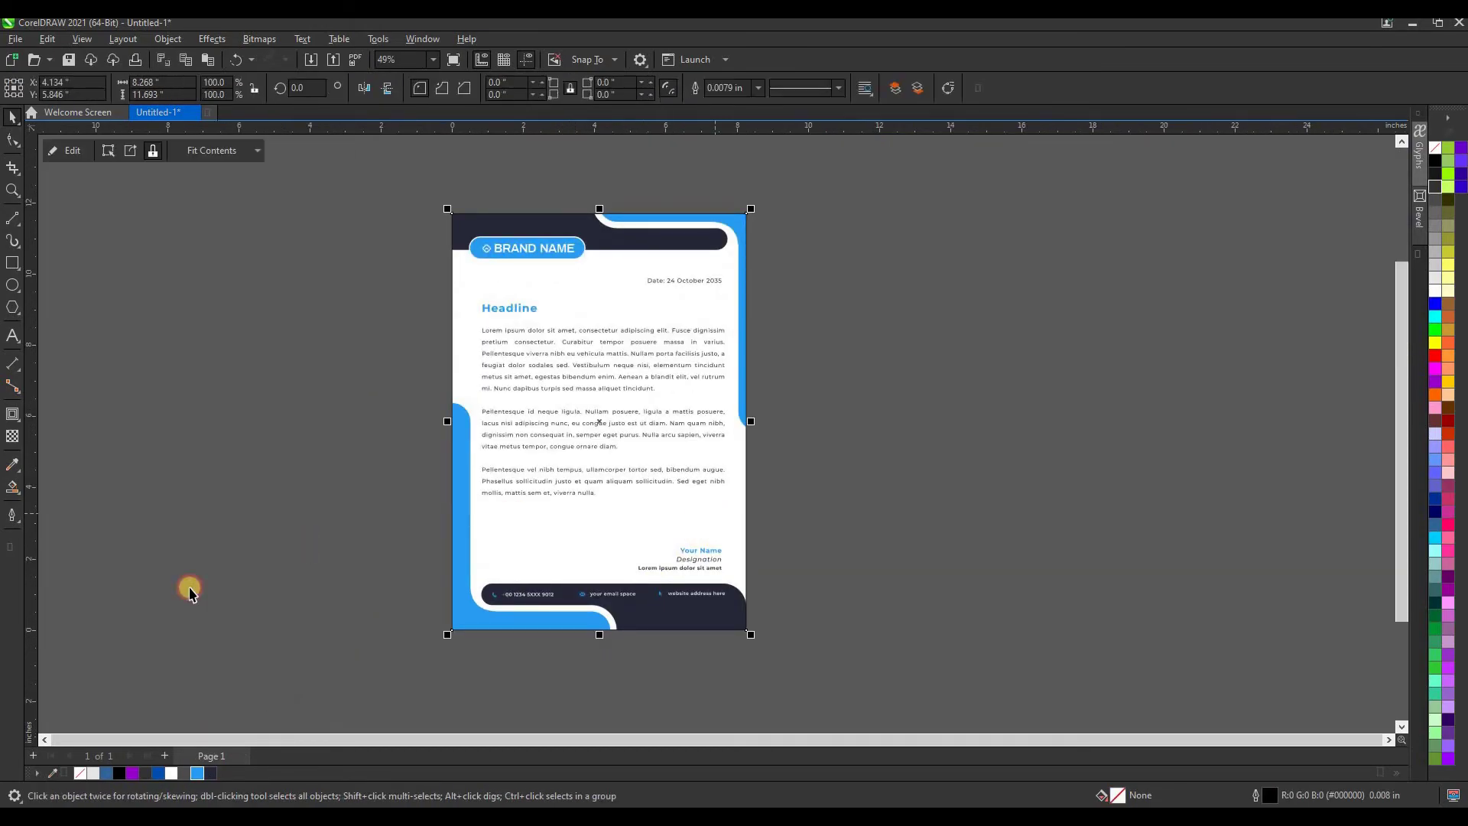
pyautogui.click(151, 573)
pyautogui.scroll(-2, 862, 243)
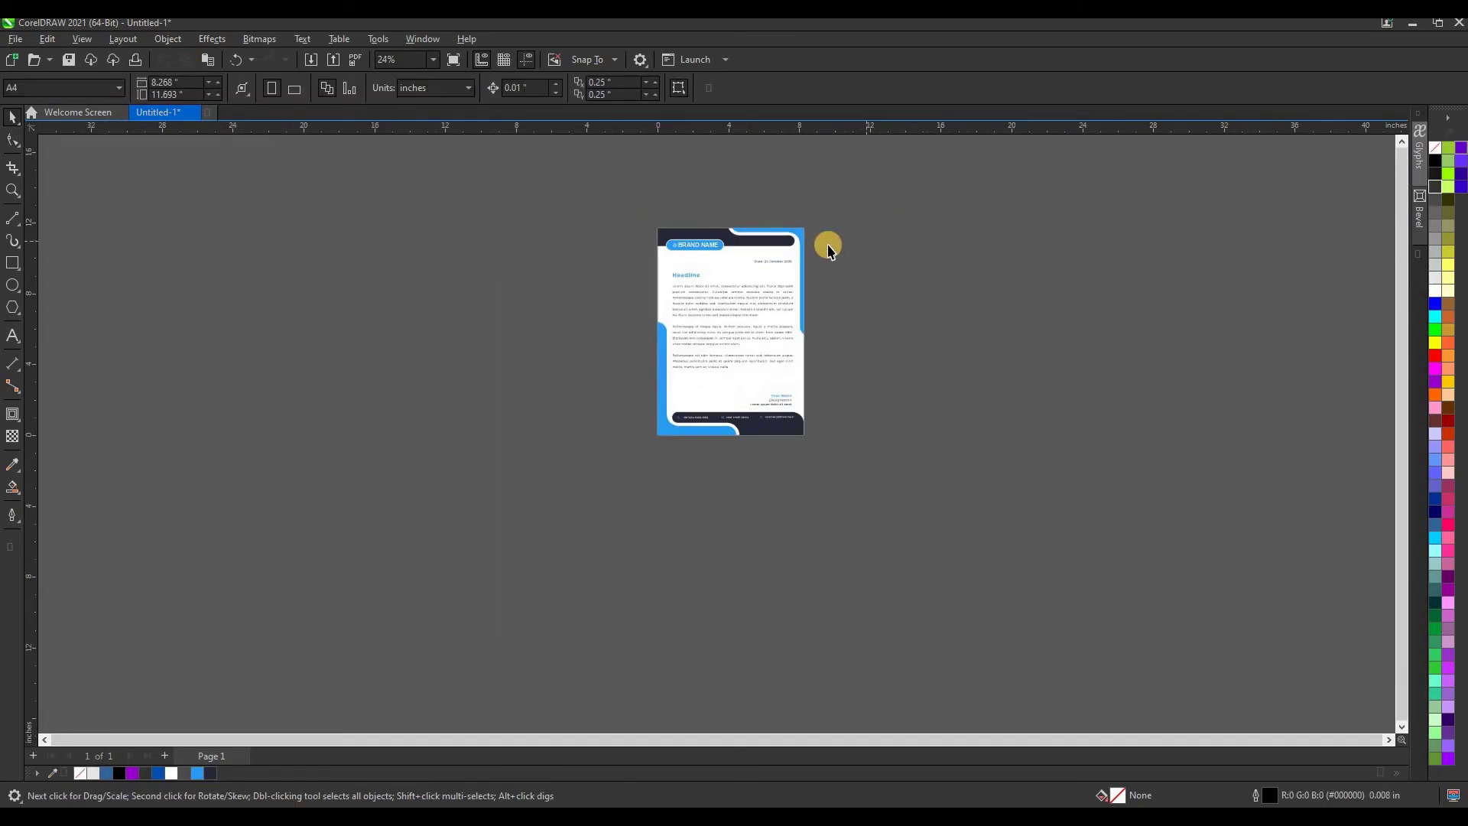
pyautogui.scroll(1, 828, 257)
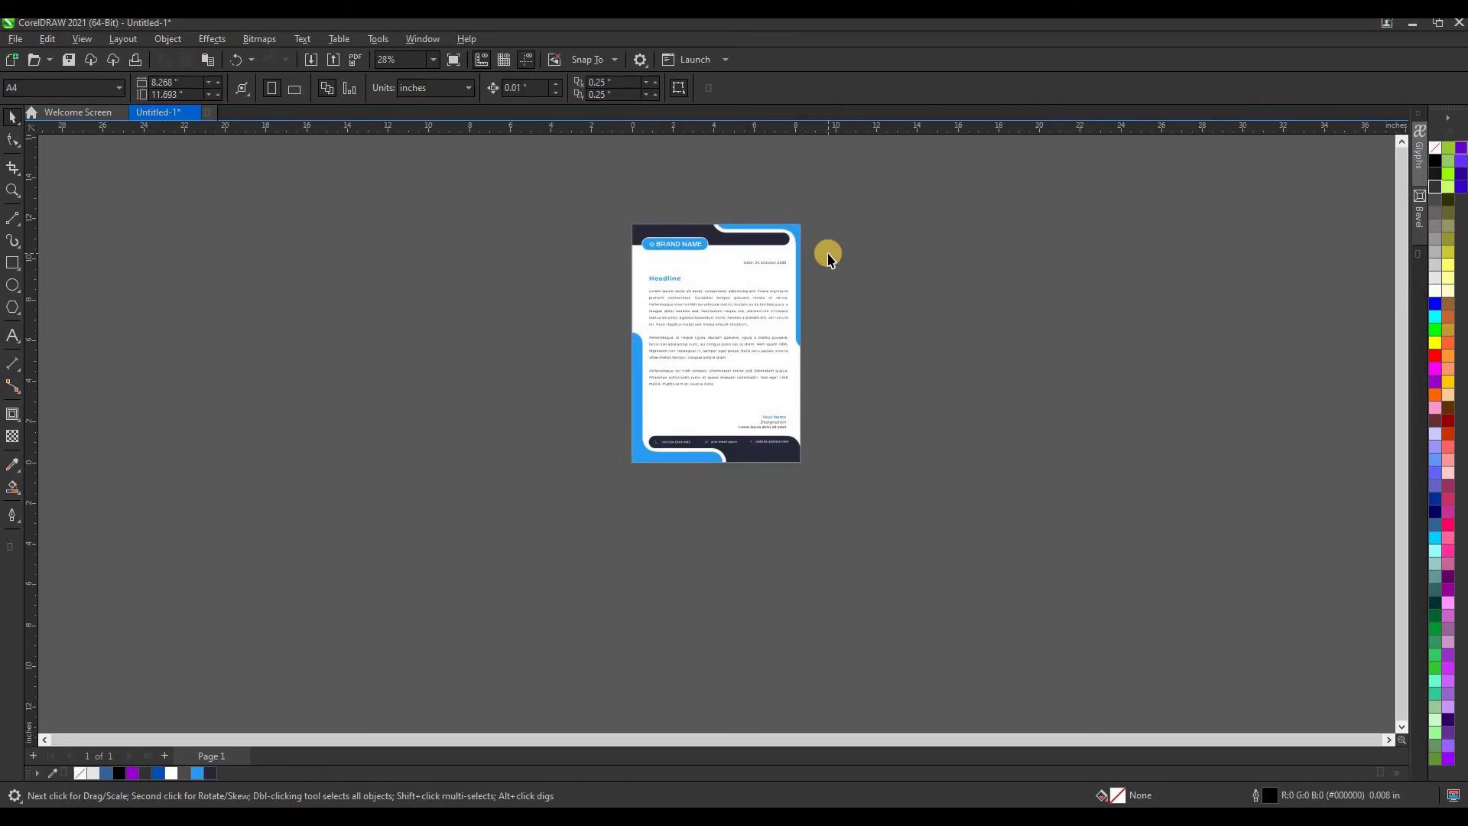
pyautogui.scroll(2, 826, 259)
pyautogui.scroll(2, 825, 257)
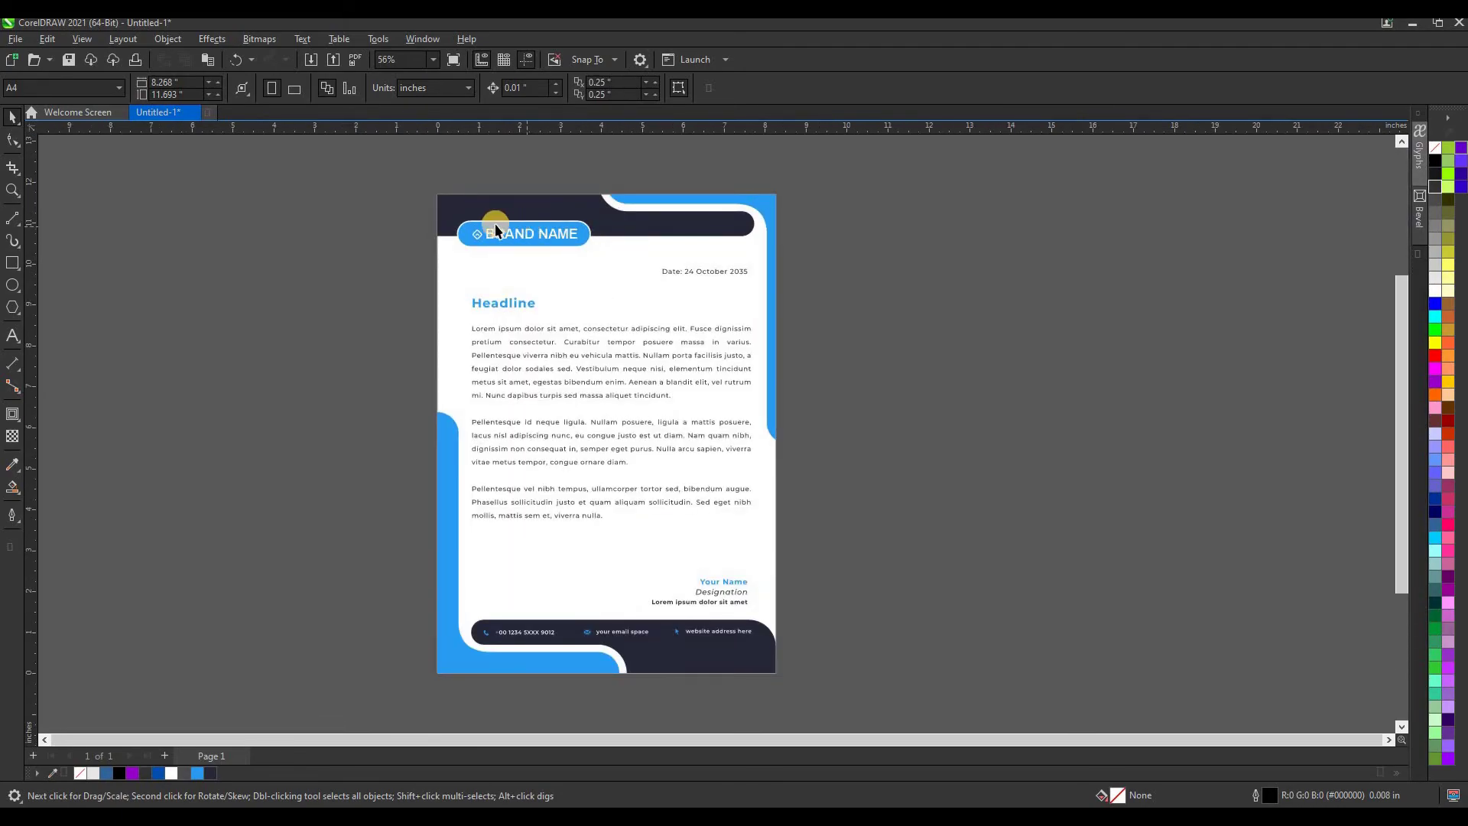
pyautogui.scroll(2, 489, 233)
pyautogui.scroll(2, 459, 264)
pyautogui.click(457, 275)
pyautogui.moveTo(457, 277); pyautogui.dragTo(532, 280)
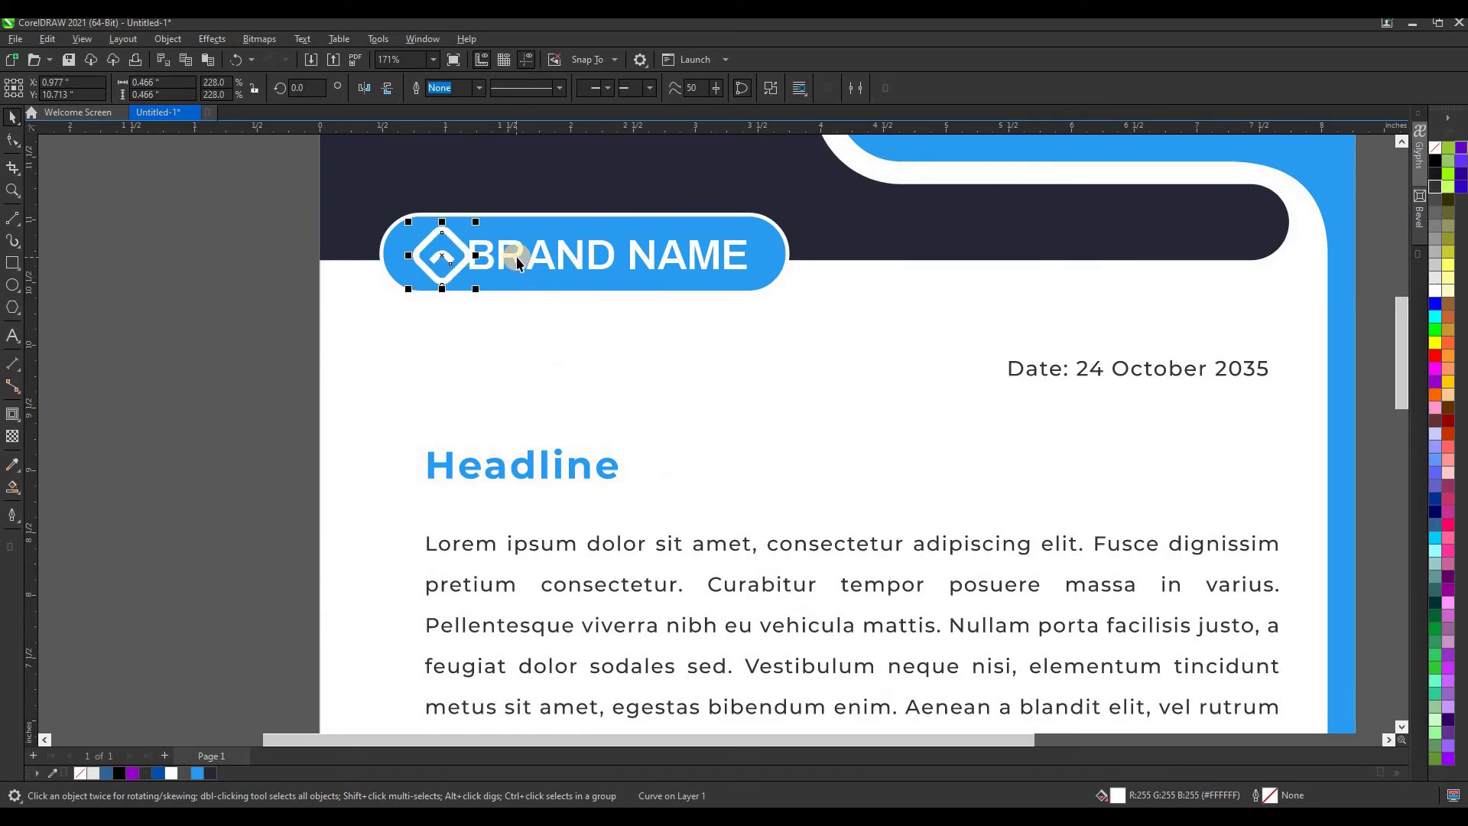
# Step: Reposition the BRAND NAME wordmark beside the enlarged diamond icon
pyautogui.moveTo(509, 253); pyautogui.dragTo(529, 262)
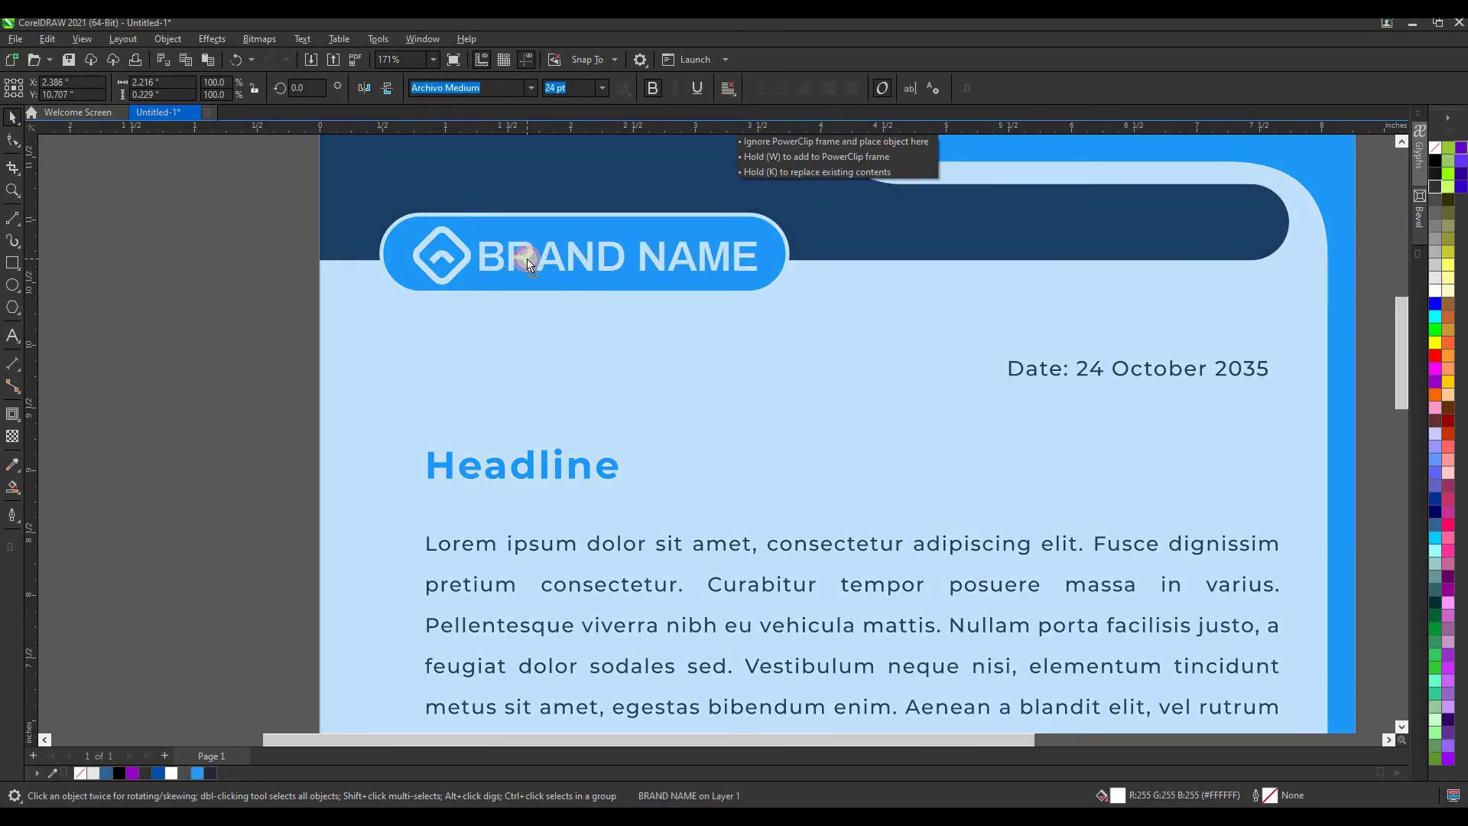
pyautogui.moveTo(529, 262); pyautogui.dragTo(524, 254)
pyautogui.click(187, 301)
pyautogui.scroll(-2, 515, 268)
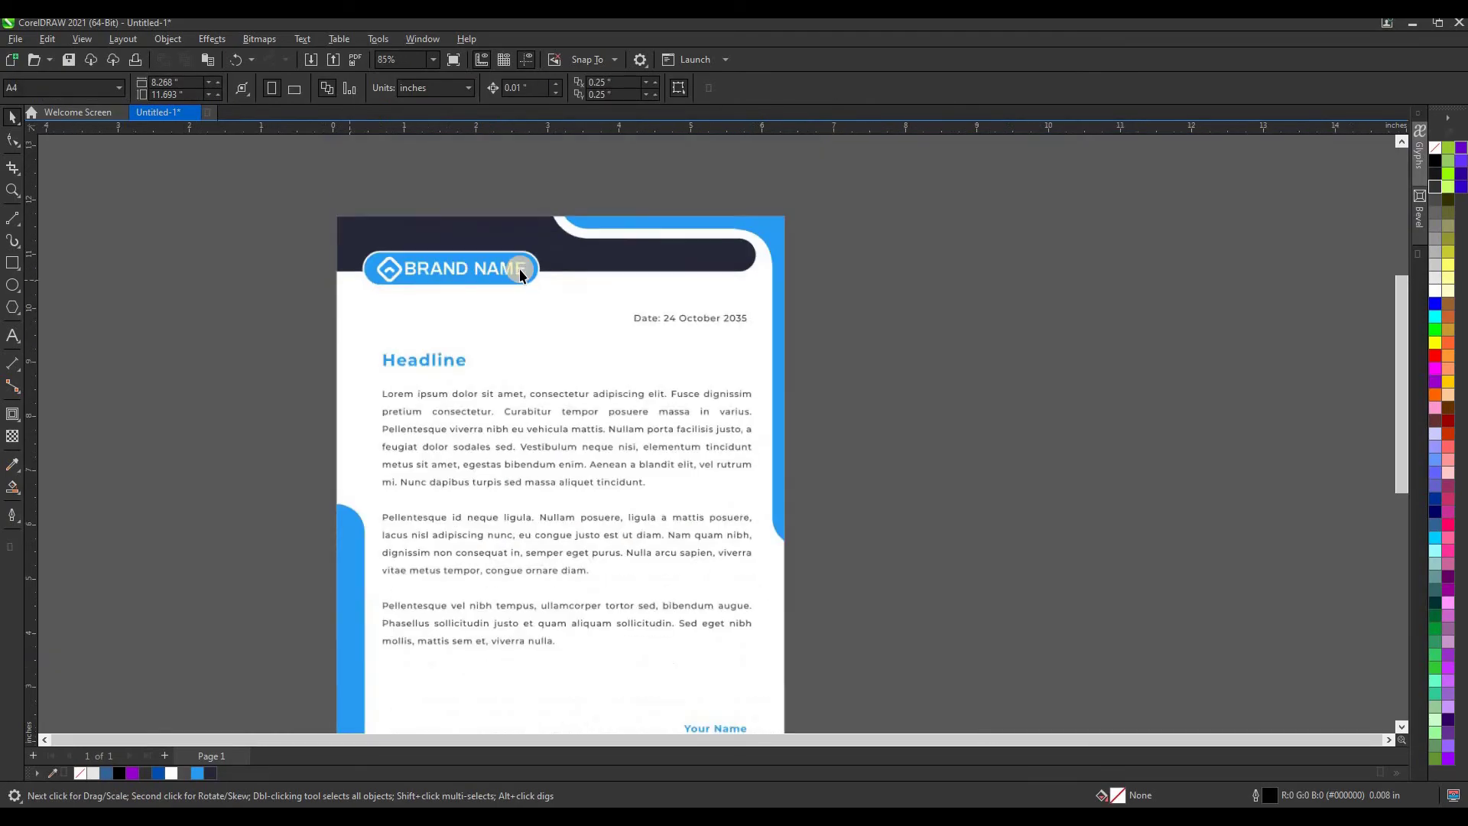
pyautogui.scroll(-2, 900, 298)
pyautogui.scroll(-1, 895, 264)
pyautogui.scroll(-1, 812, 300)
pyautogui.scroll(1, 812, 301)
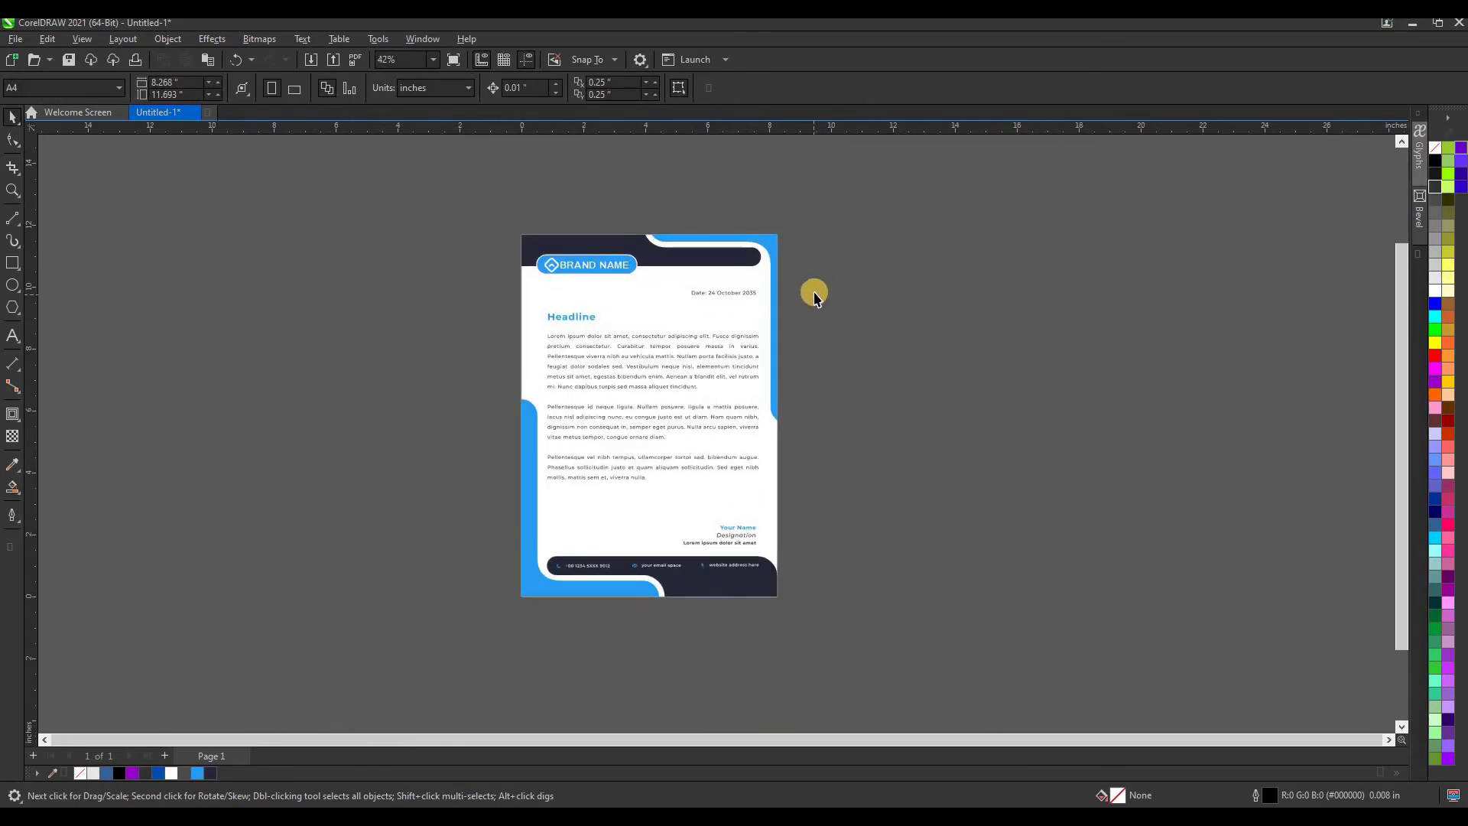
pyautogui.moveTo(878, 192); pyautogui.dragTo(393, 656)
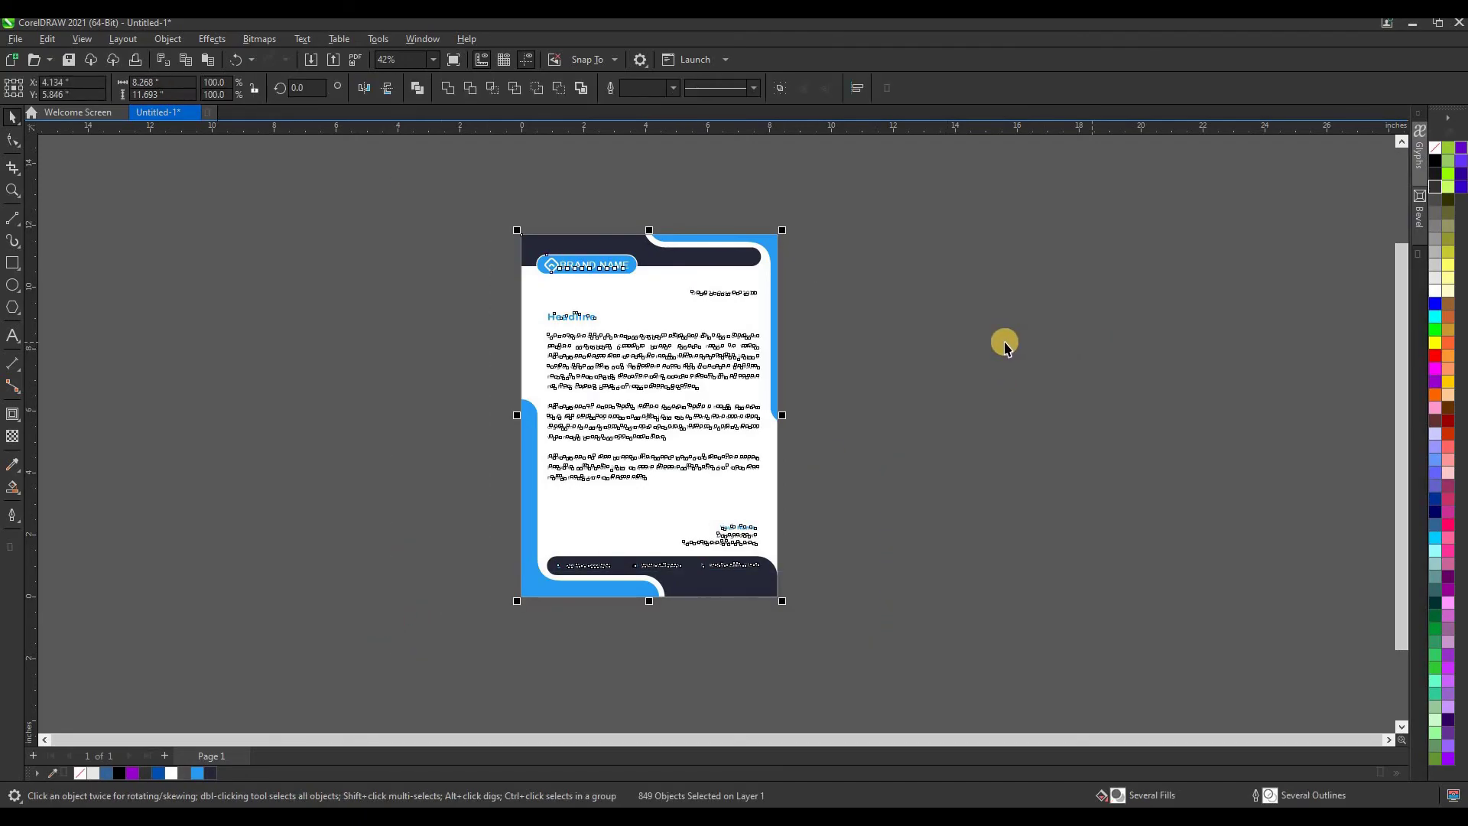
pyautogui.click(999, 343)
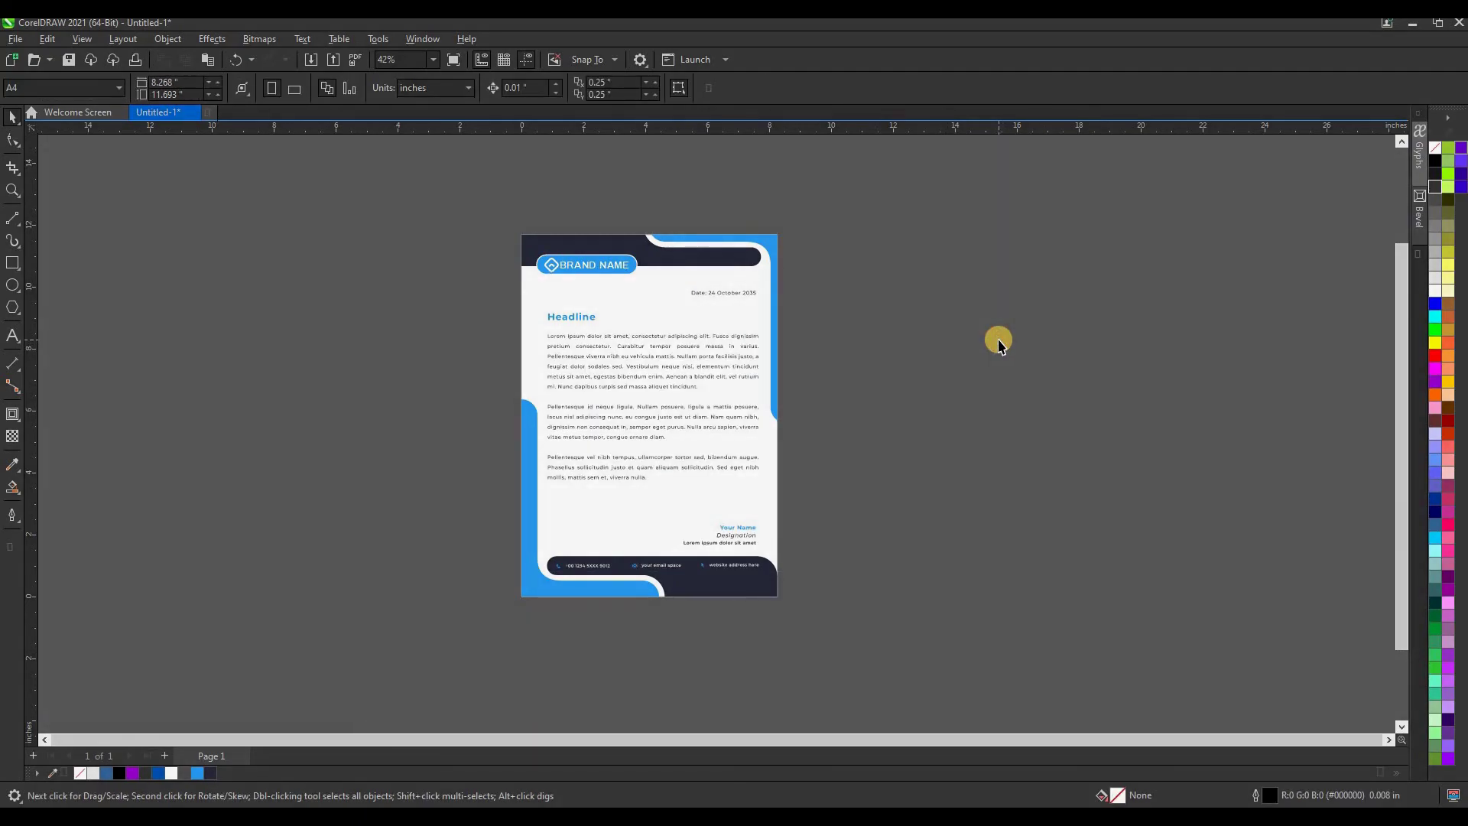